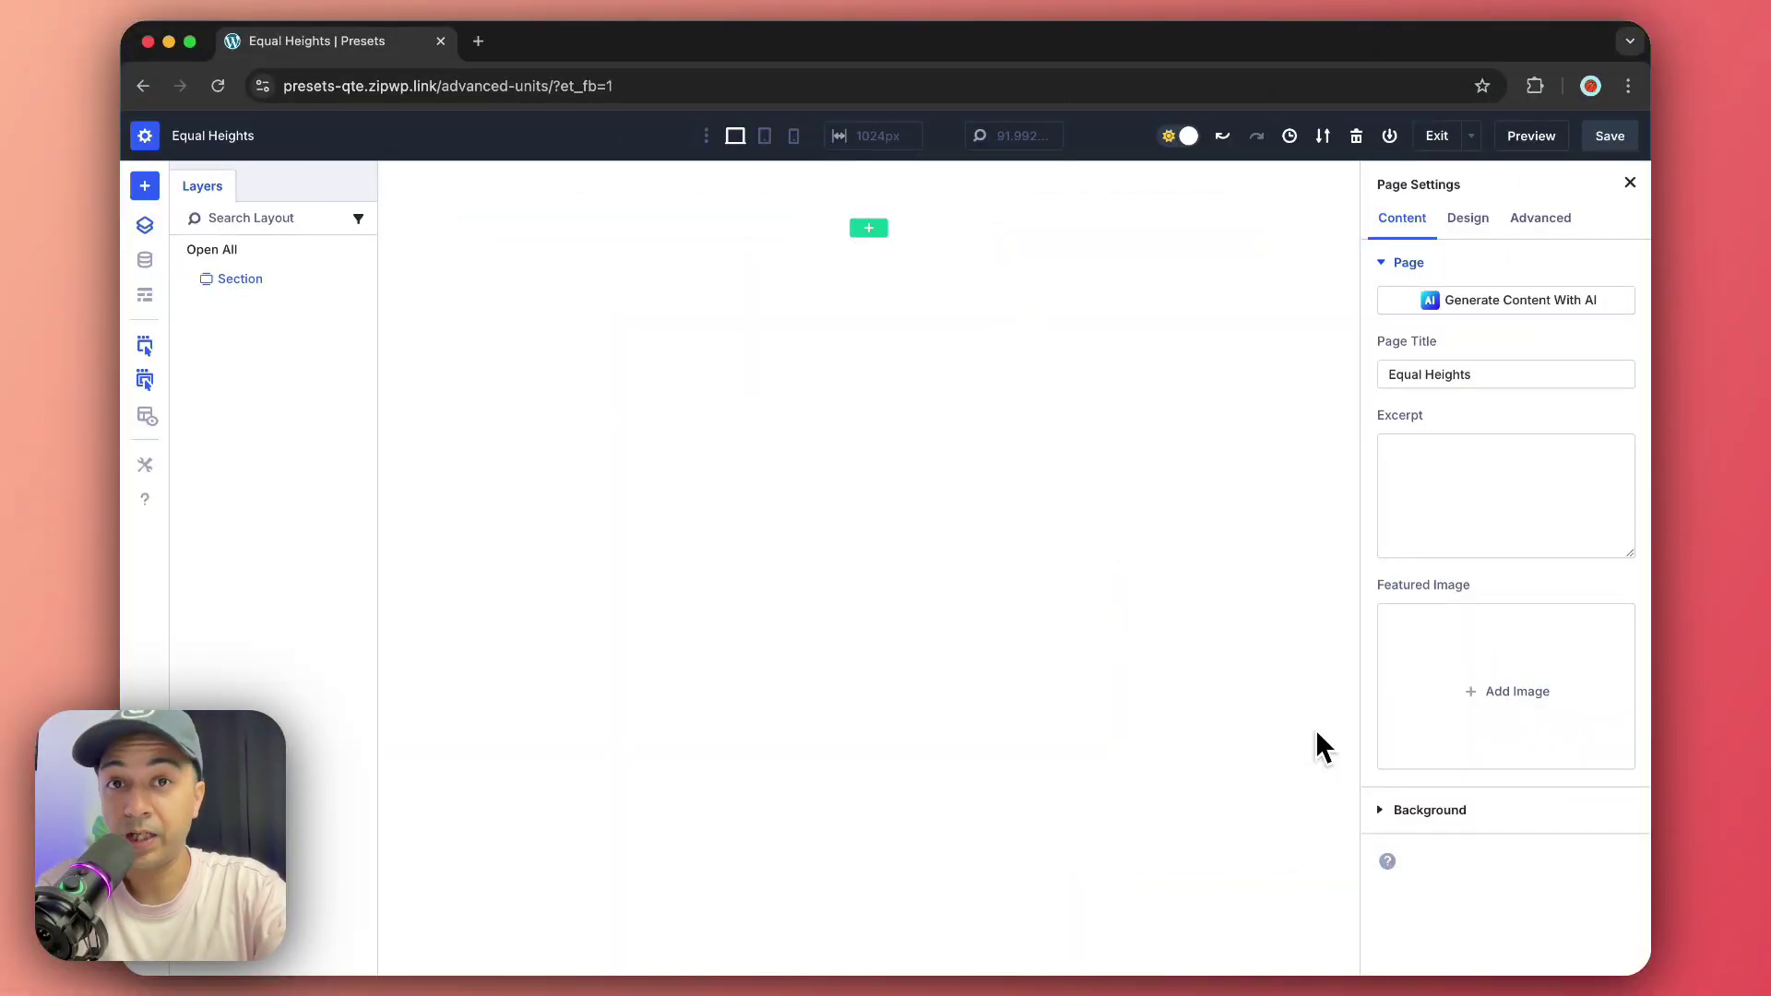
- Insert a row of three equal columns and add a Group module to the first column
{"action": "left_click", "coordinate": [869, 232]}
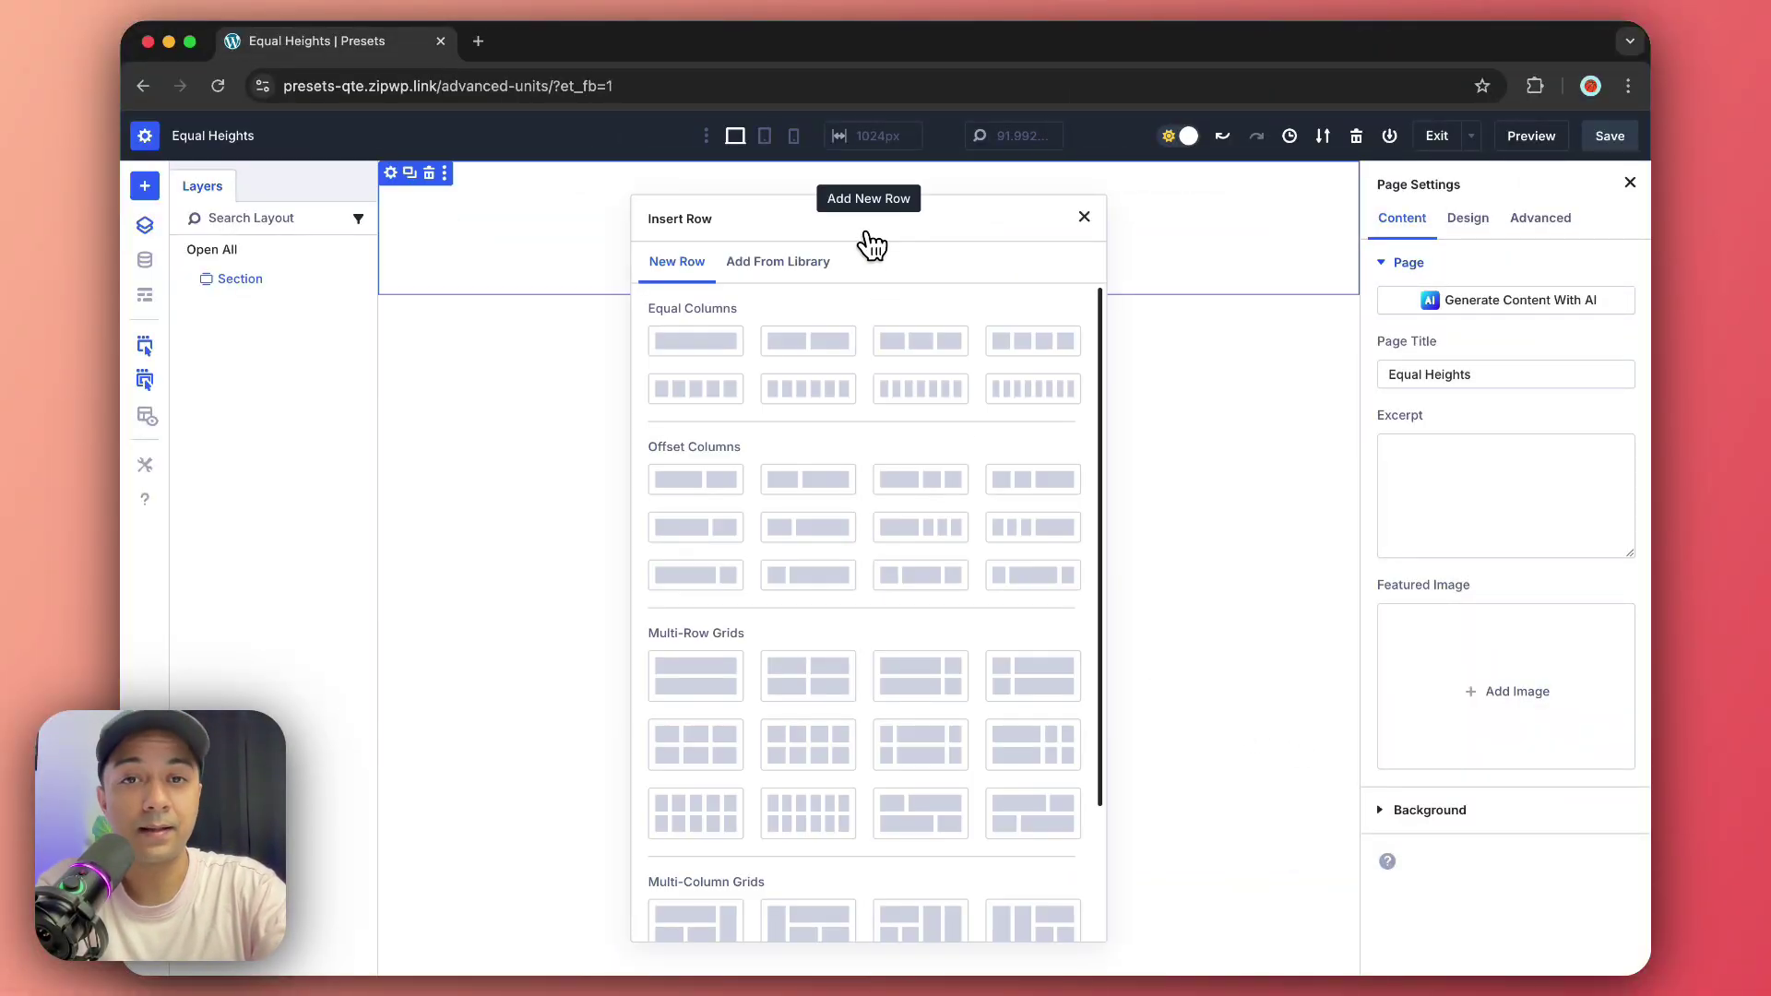
{"action": "left_click", "coordinate": [919, 343]}
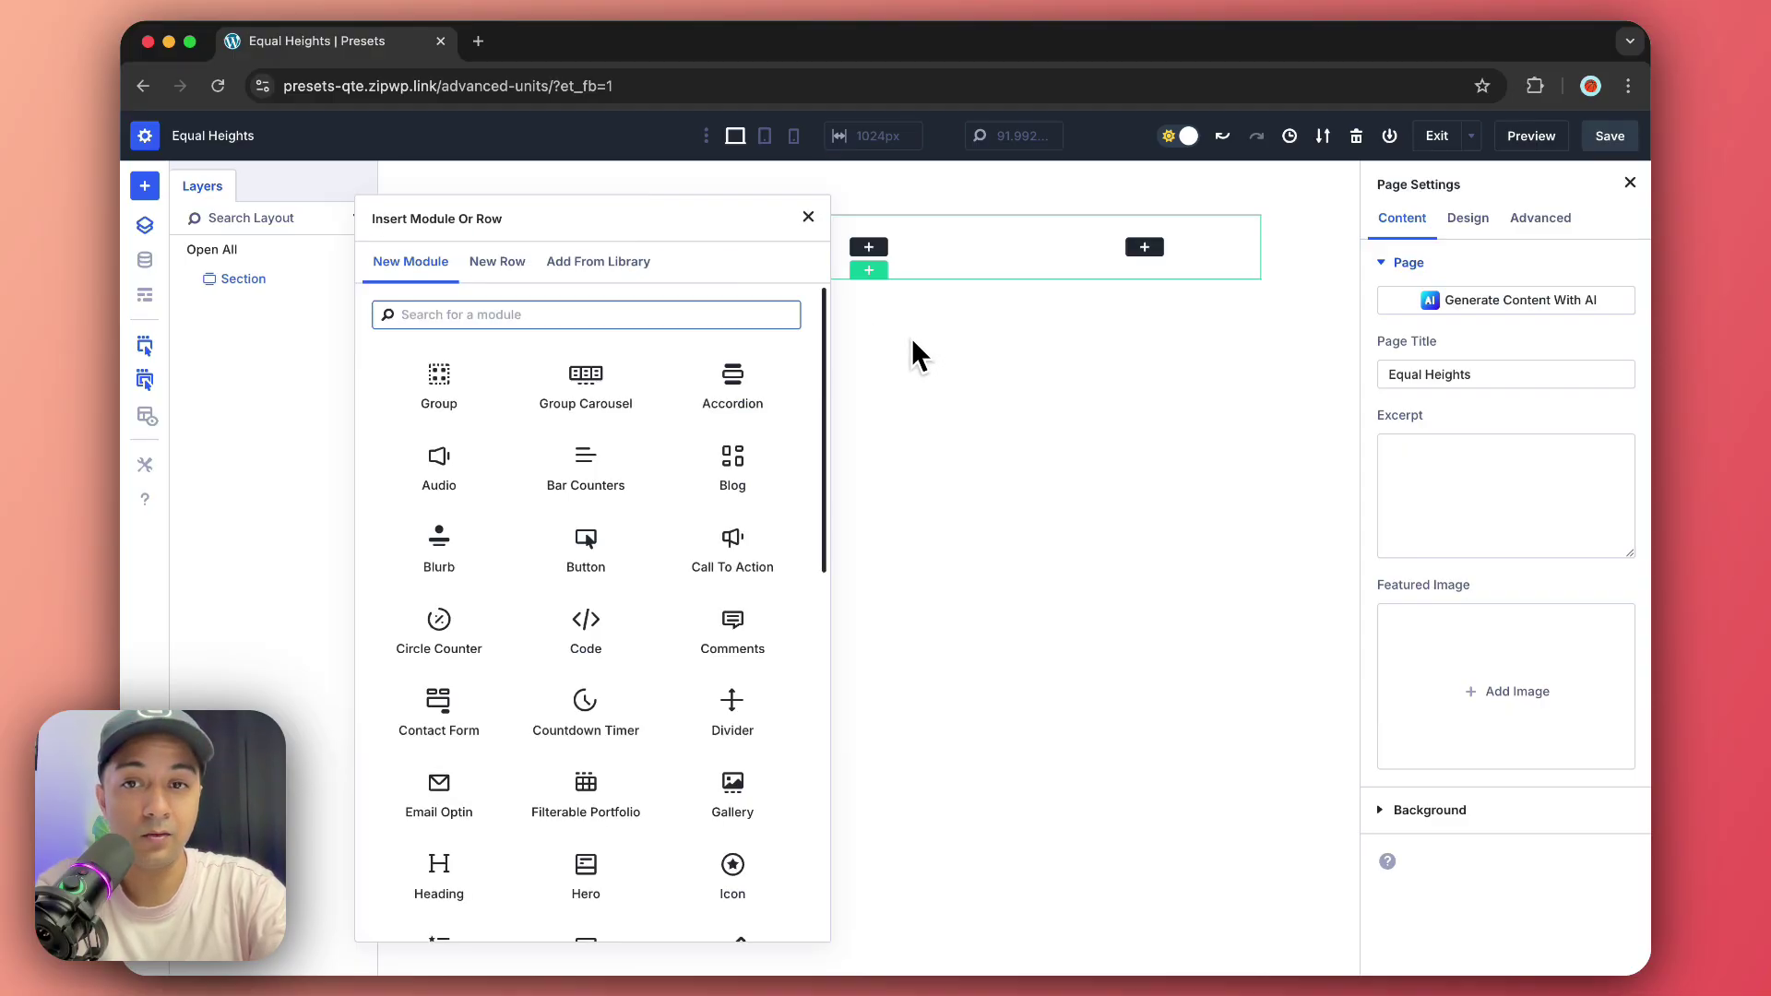
{"action": "left_click", "coordinate": [434, 396]}
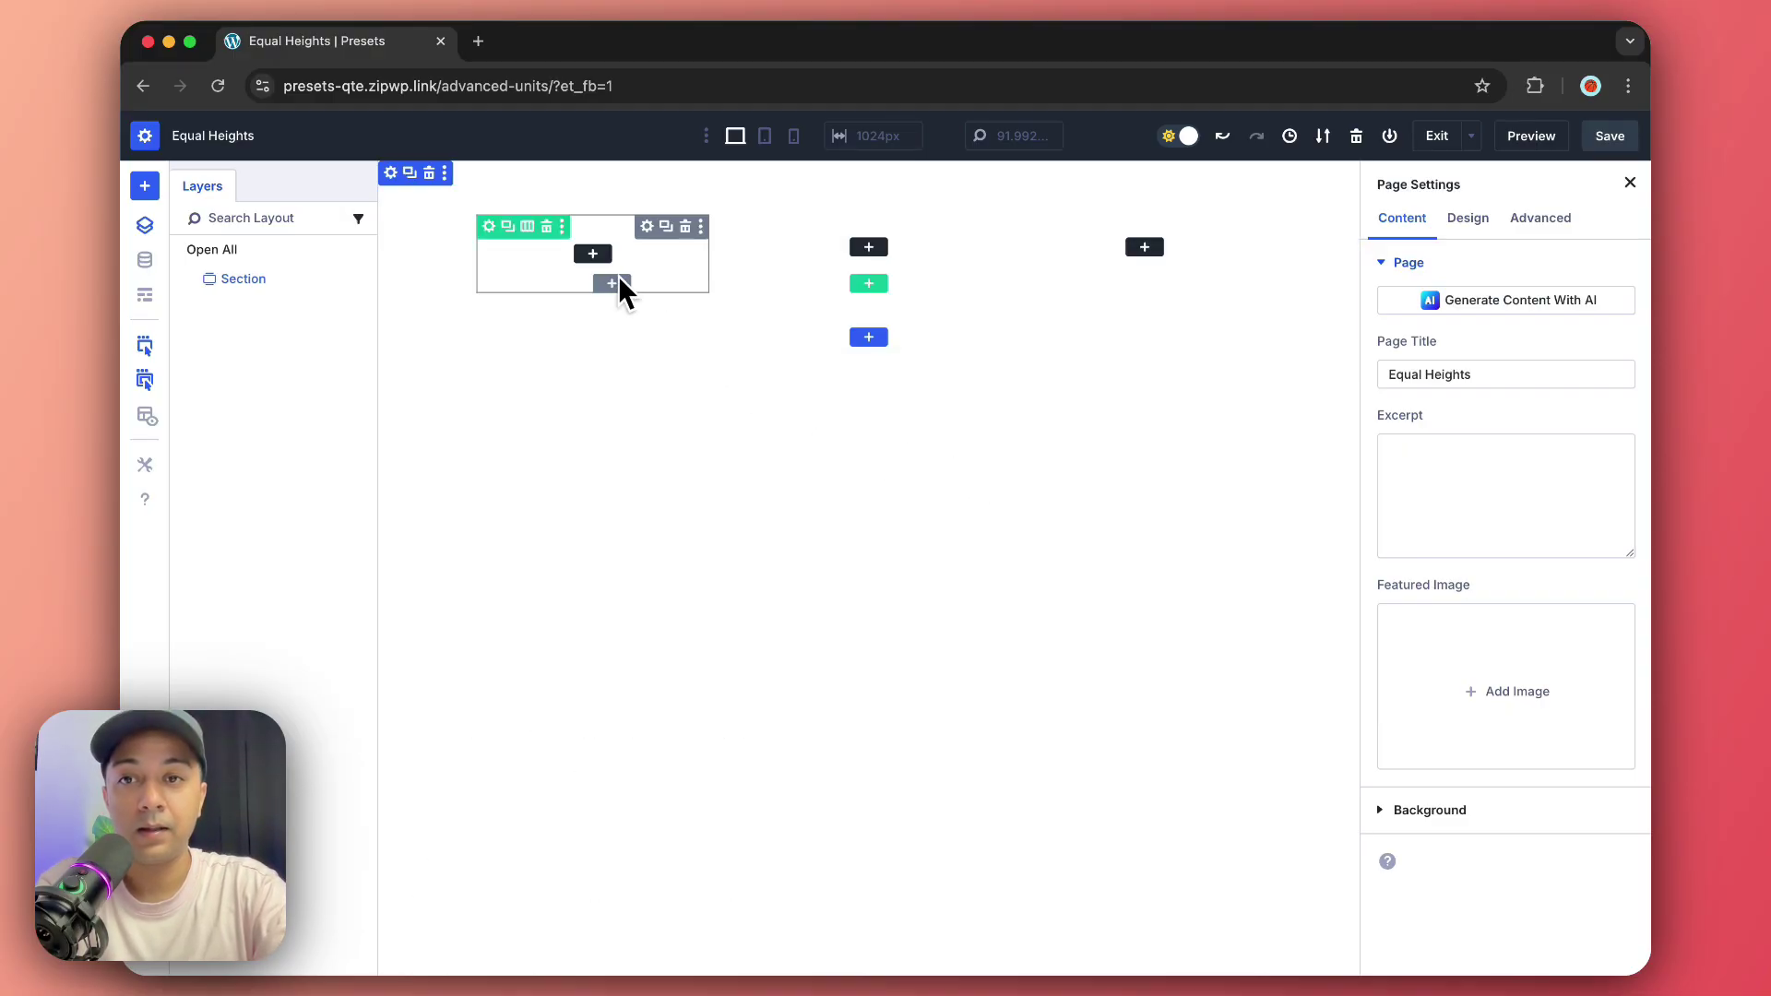
{"action": "left_click", "coordinate": [608, 277]}
{"action": "type", "text": "icon"}
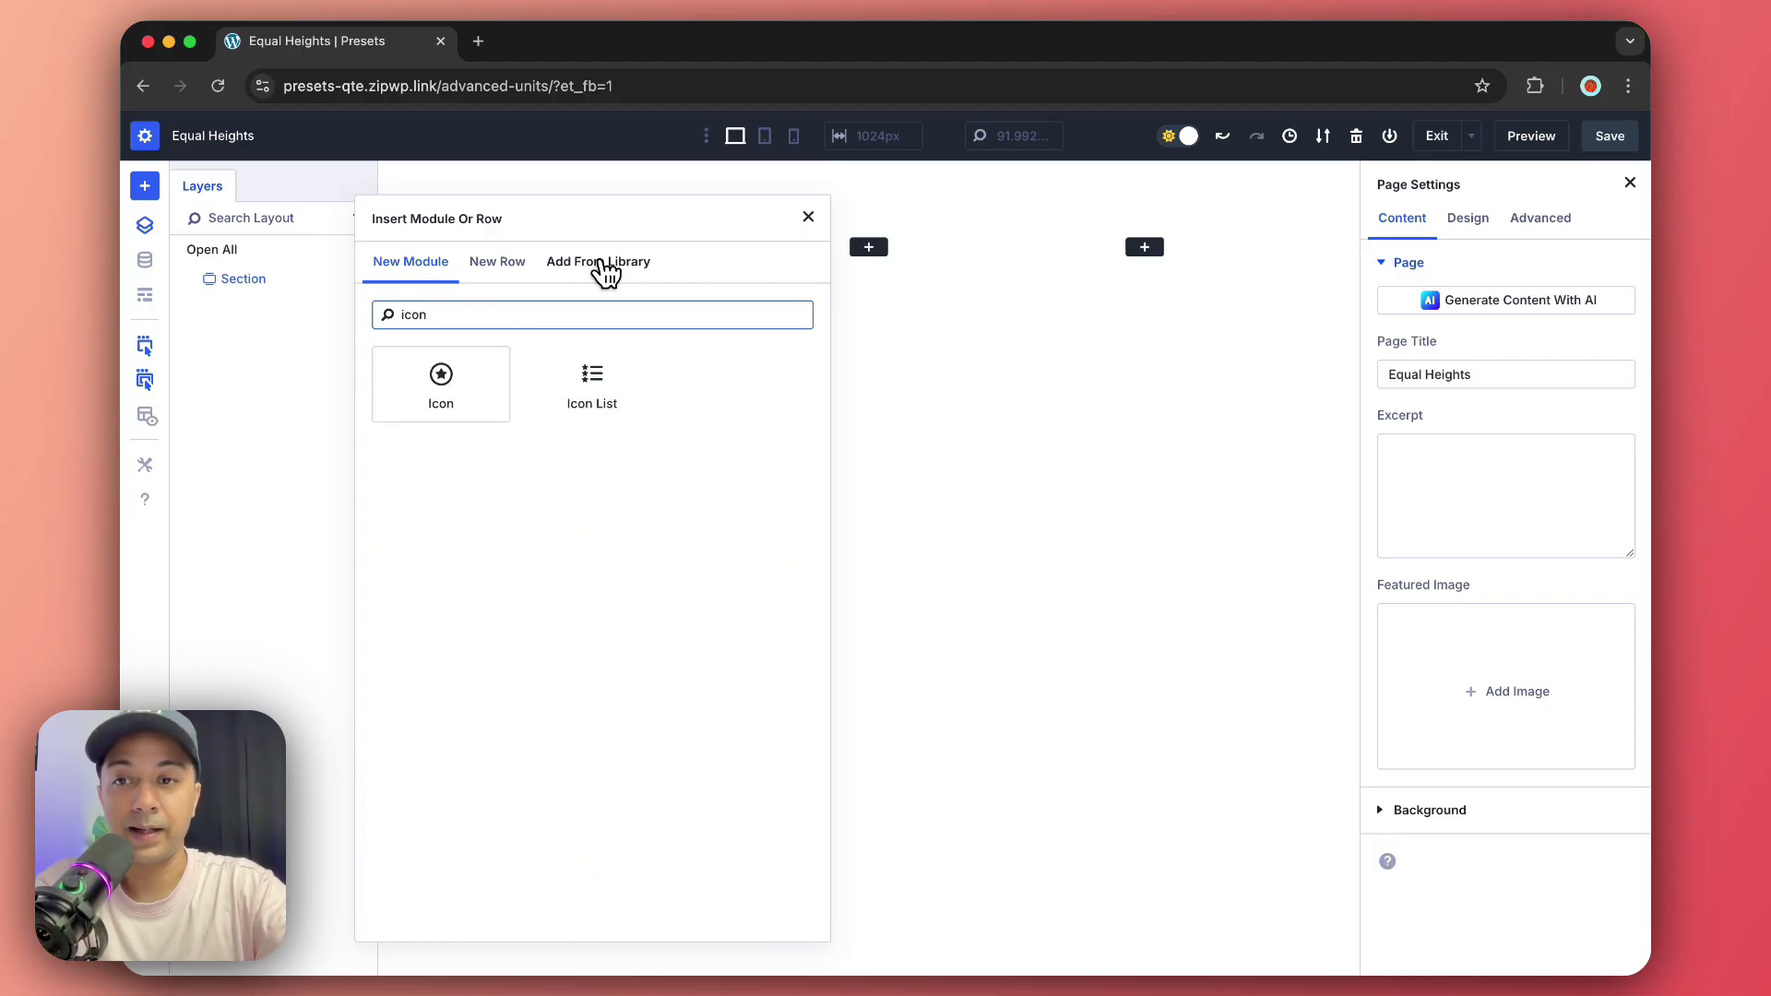
- Add an Icon module inside the group and switch its icon to the circled up-chevron
{"action": "left_click", "coordinate": [457, 373]}
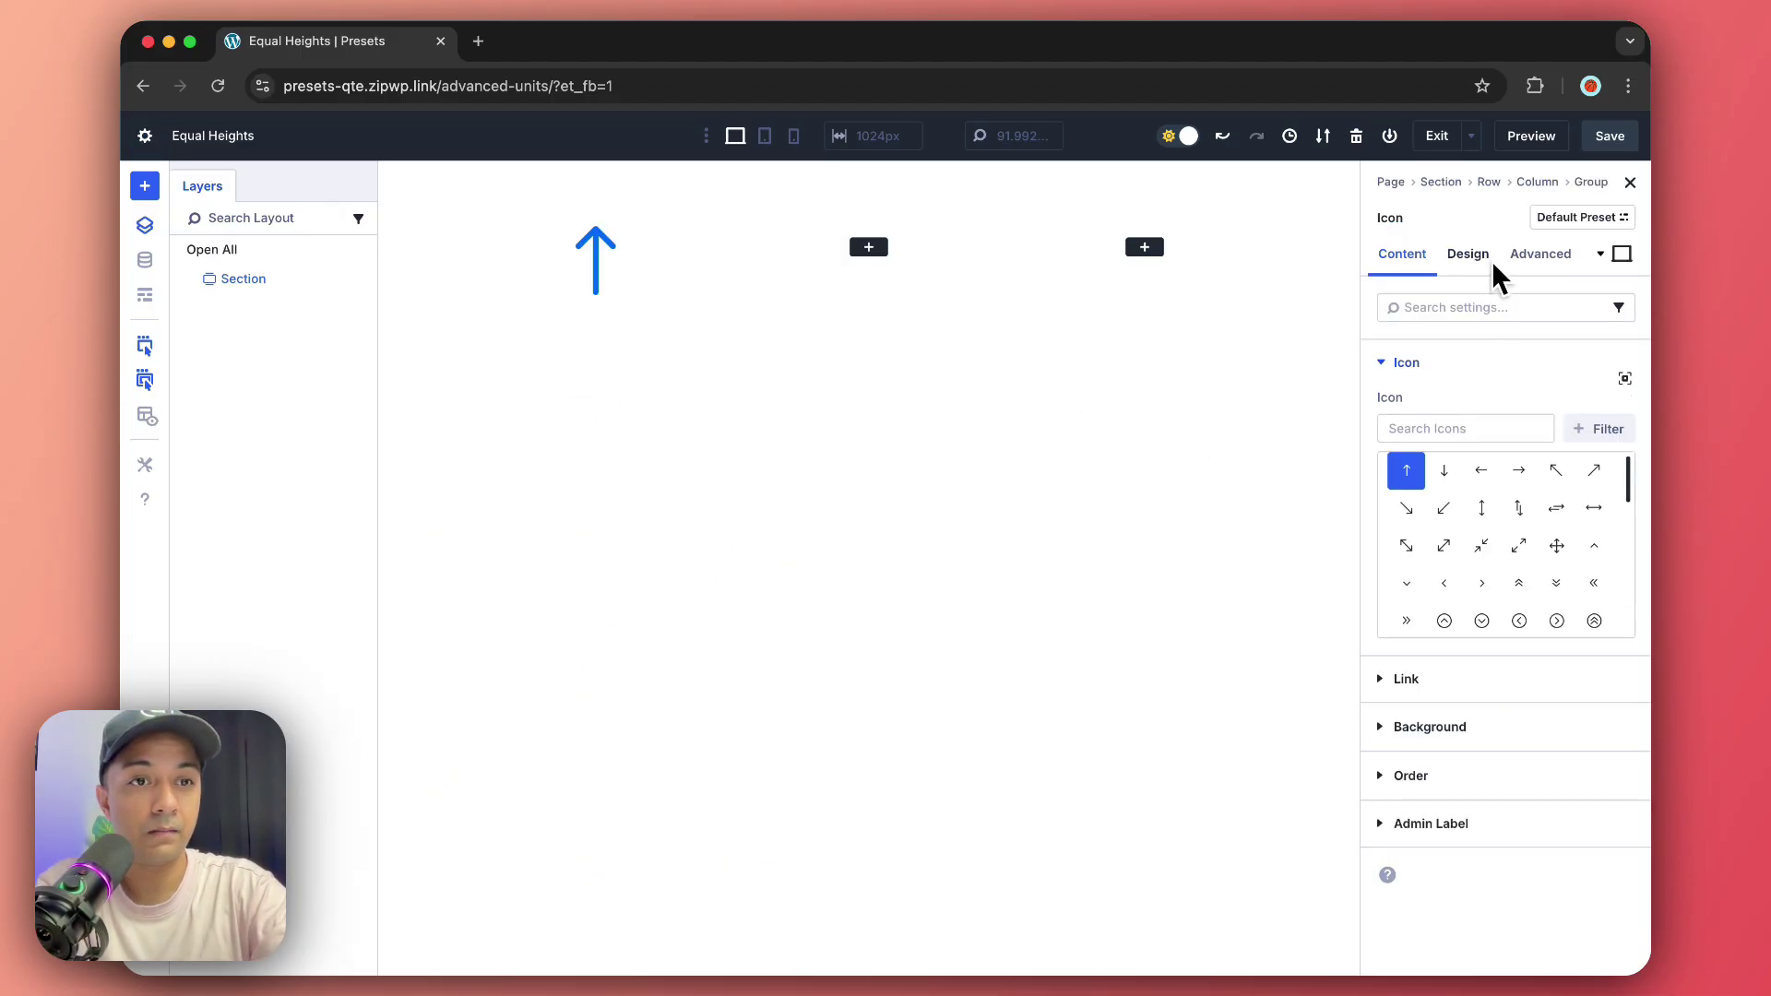
{"action": "left_click", "coordinate": [1445, 621]}
{"action": "left_click", "coordinate": [1470, 258]}
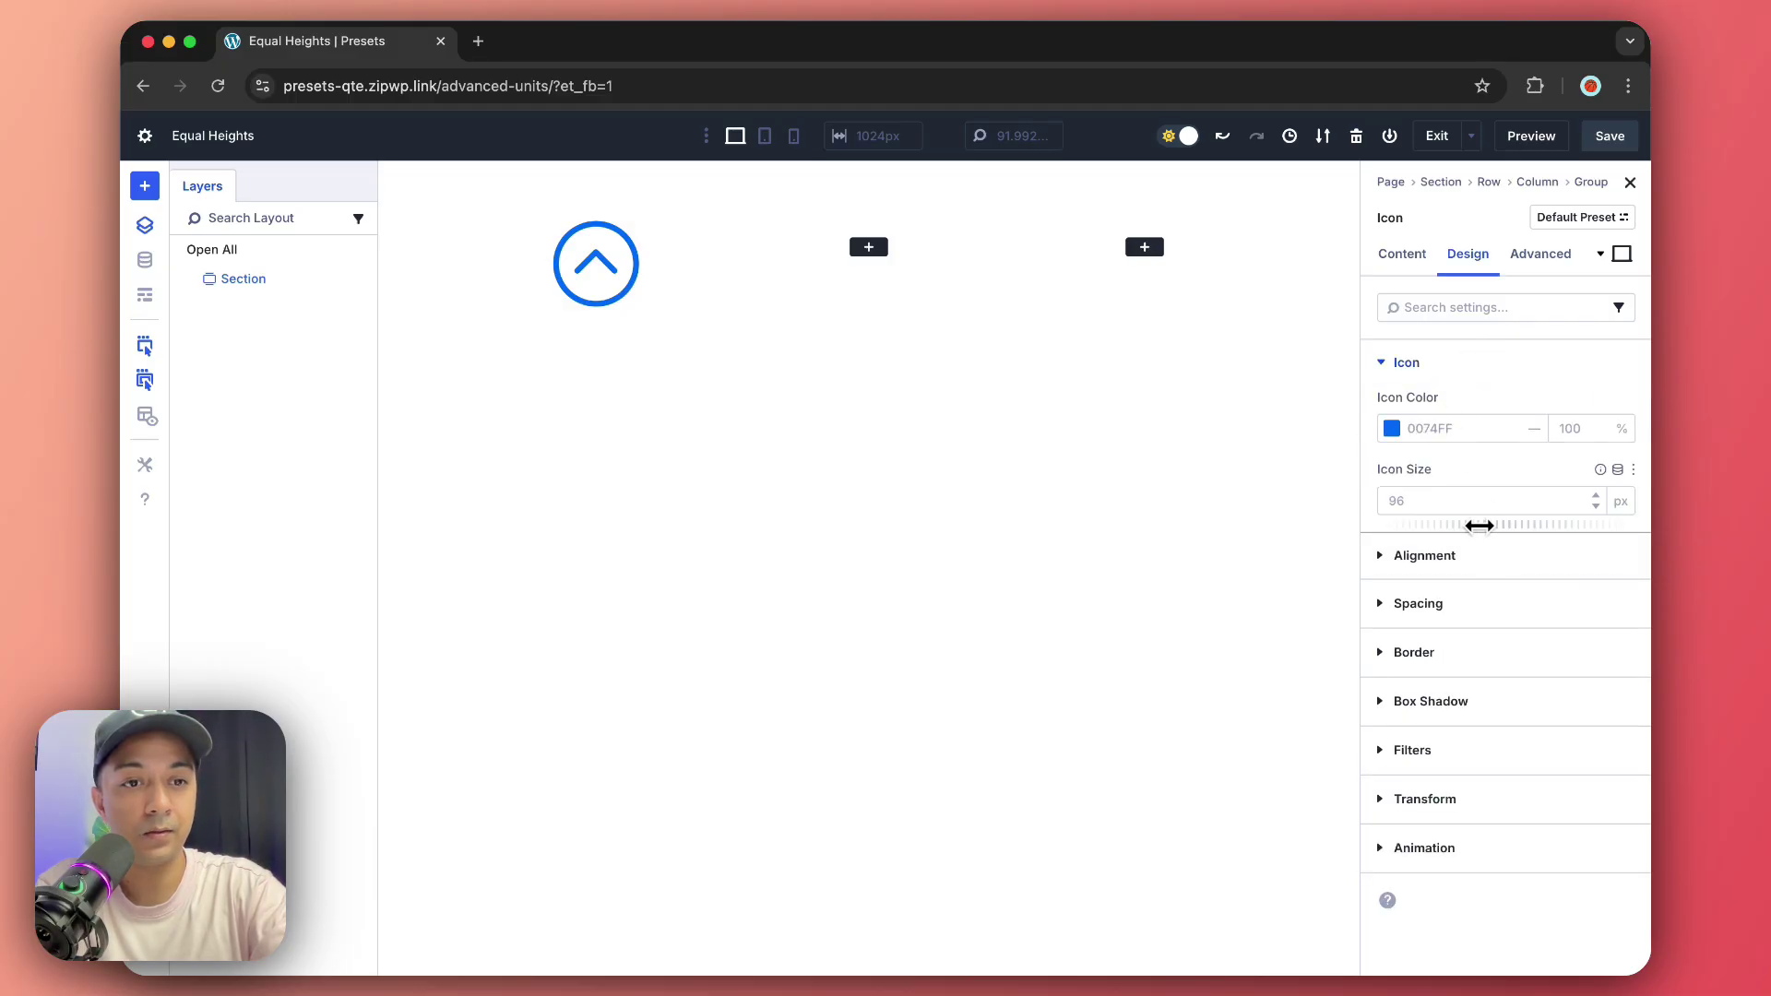
{"action": "mouse_move", "coordinate": [595, 249]}
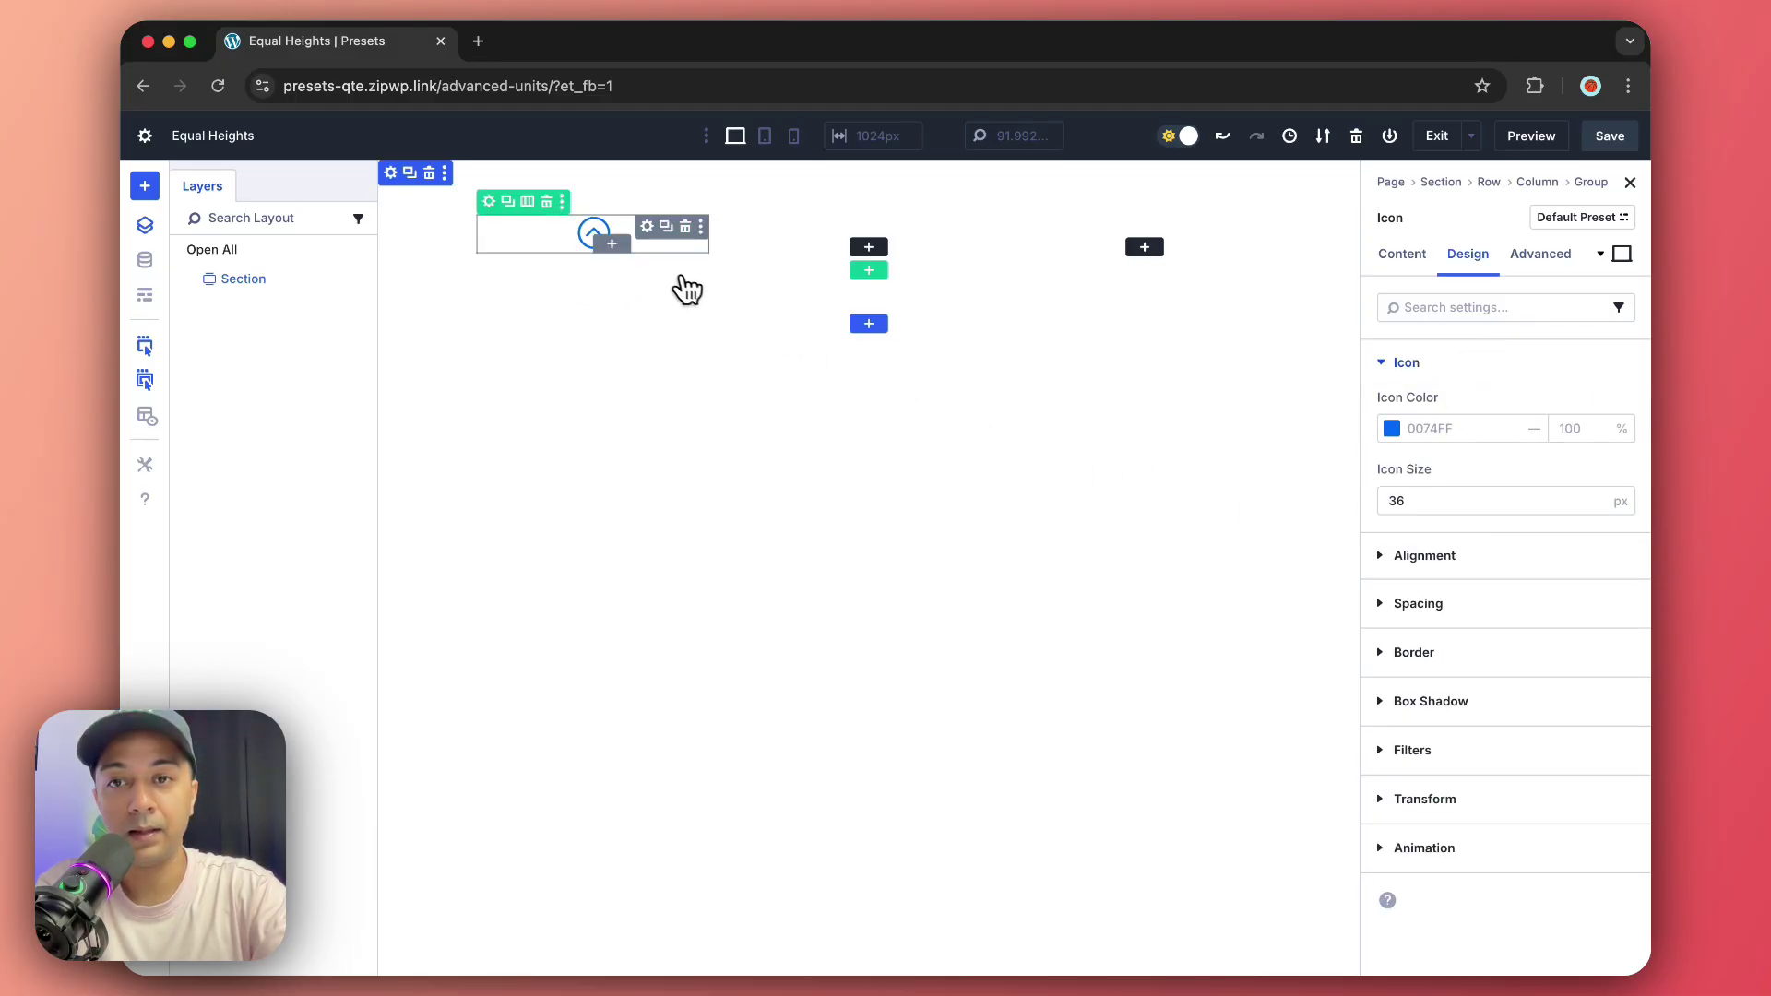
- Stack a Heading, a Text module and a Button beneath the icon inside the group
{"action": "left_click", "coordinate": [609, 249]}
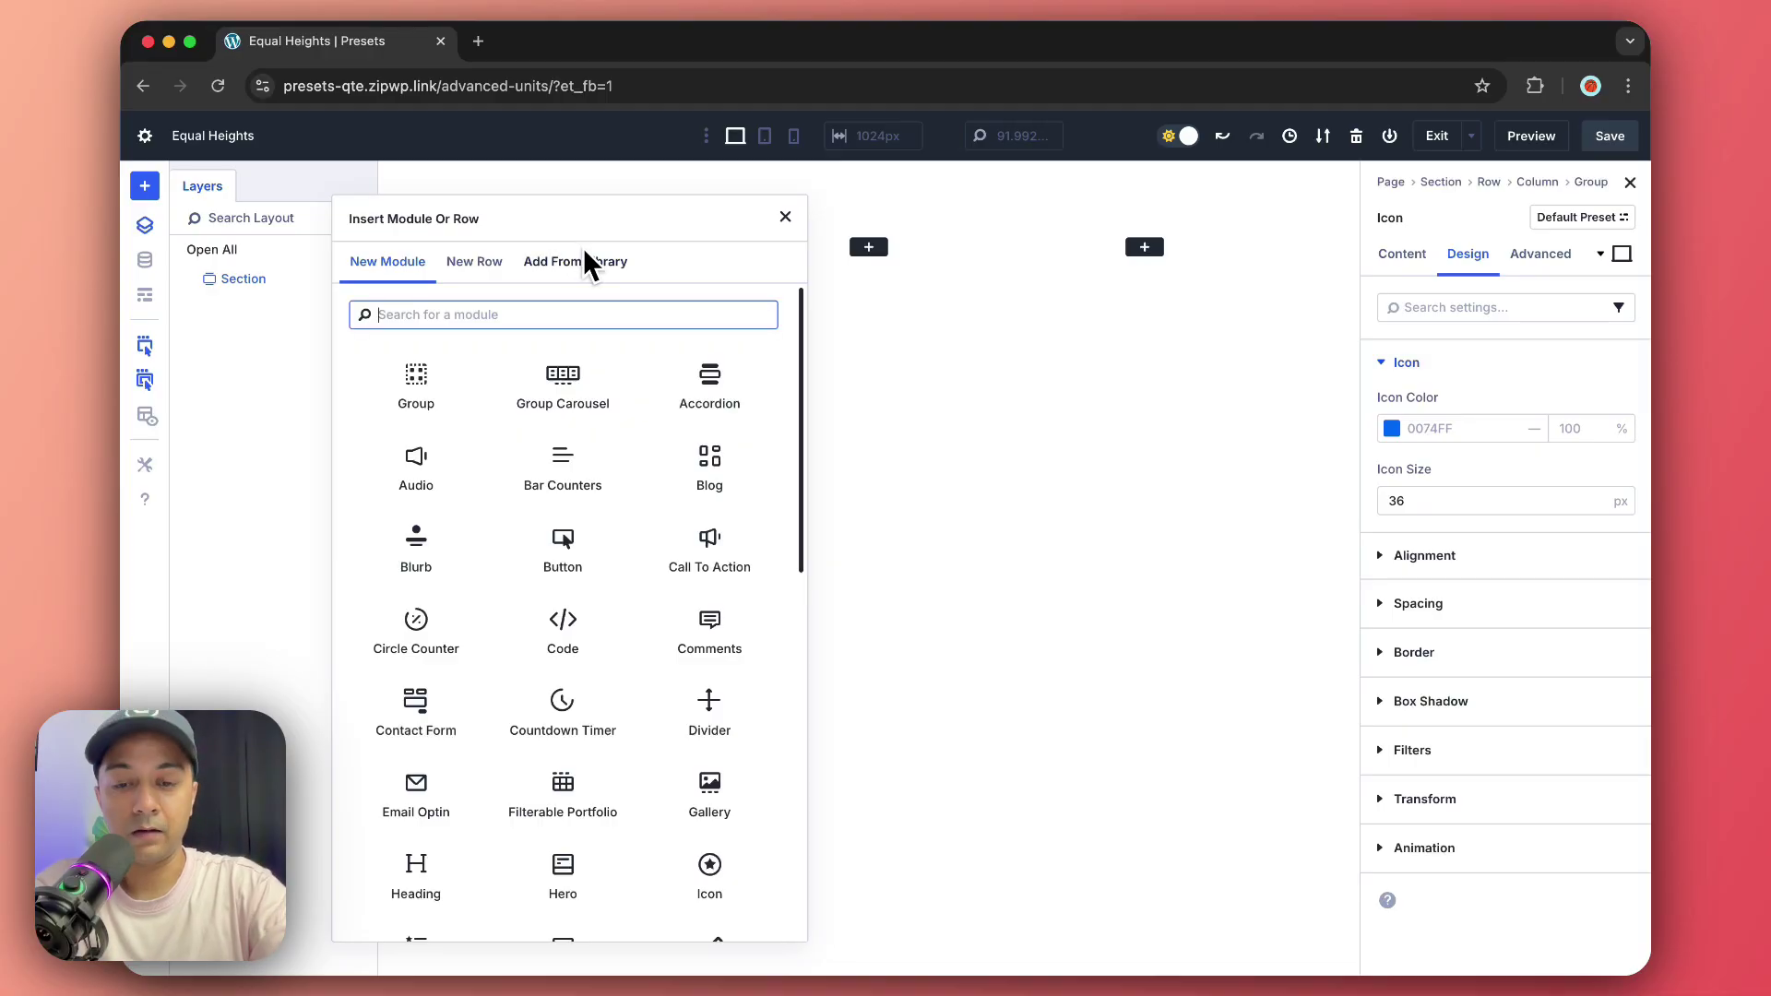
{"action": "type", "text": "head"}
{"action": "left_click", "coordinate": [477, 401]}
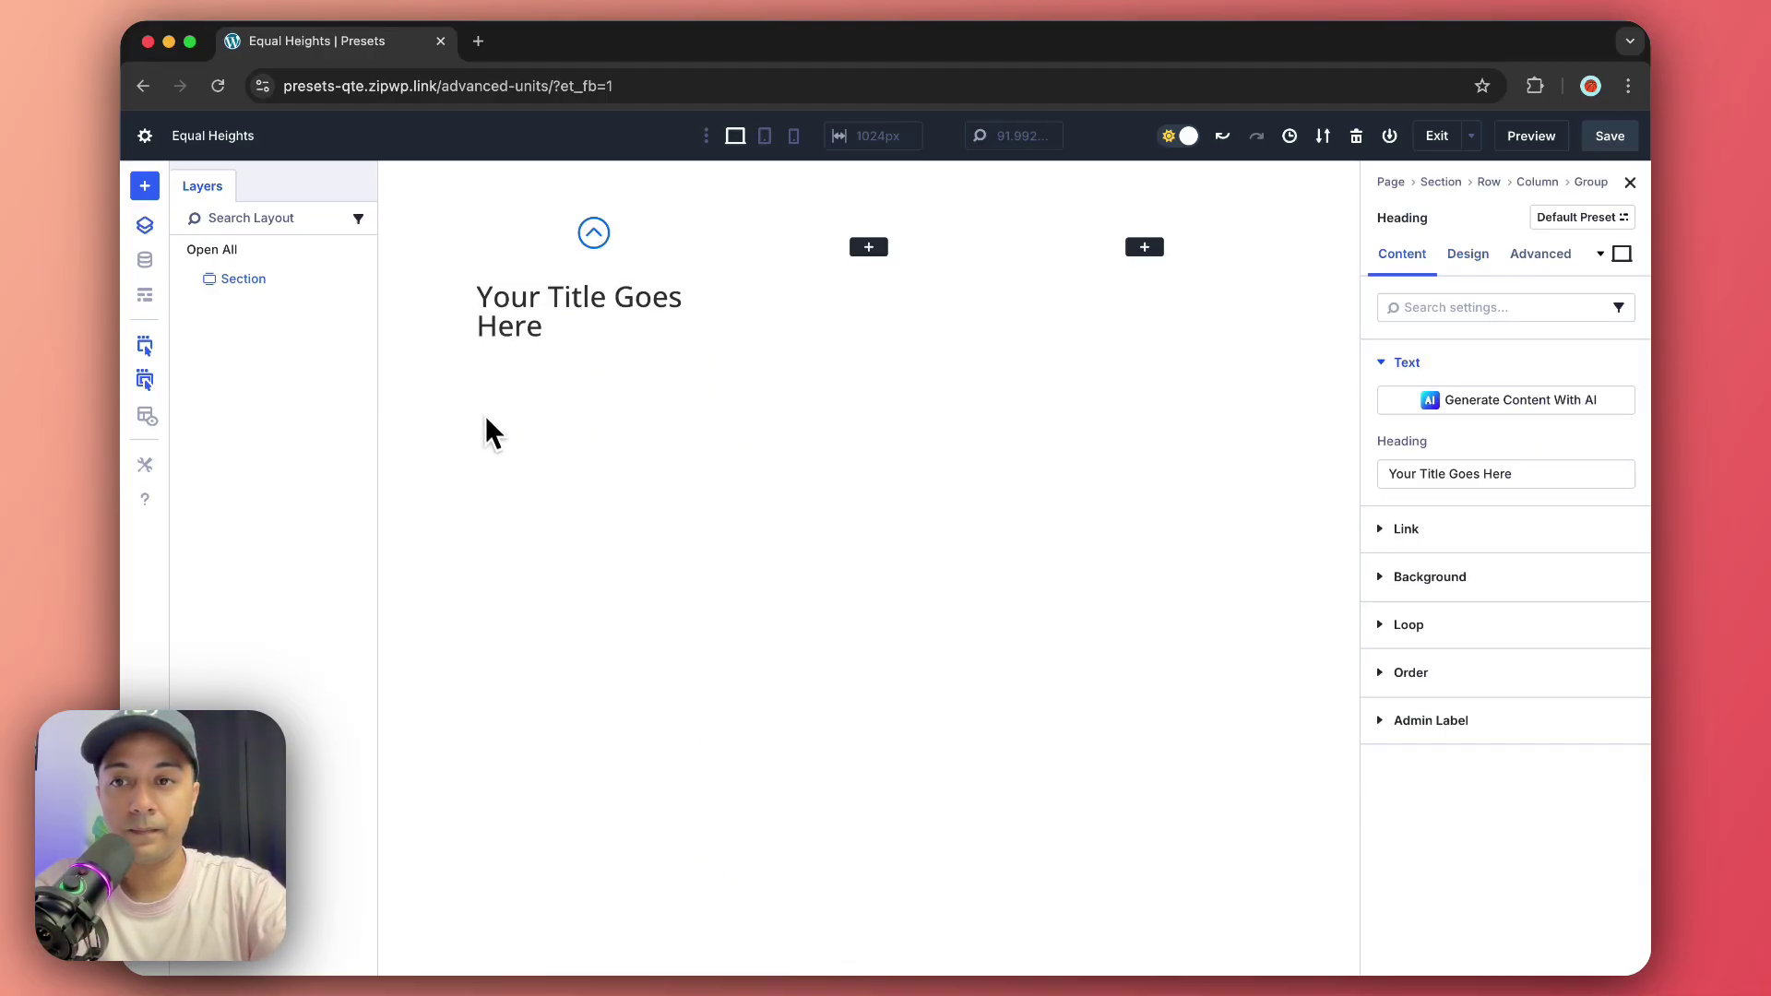
{"action": "mouse_move", "coordinate": [593, 317]}
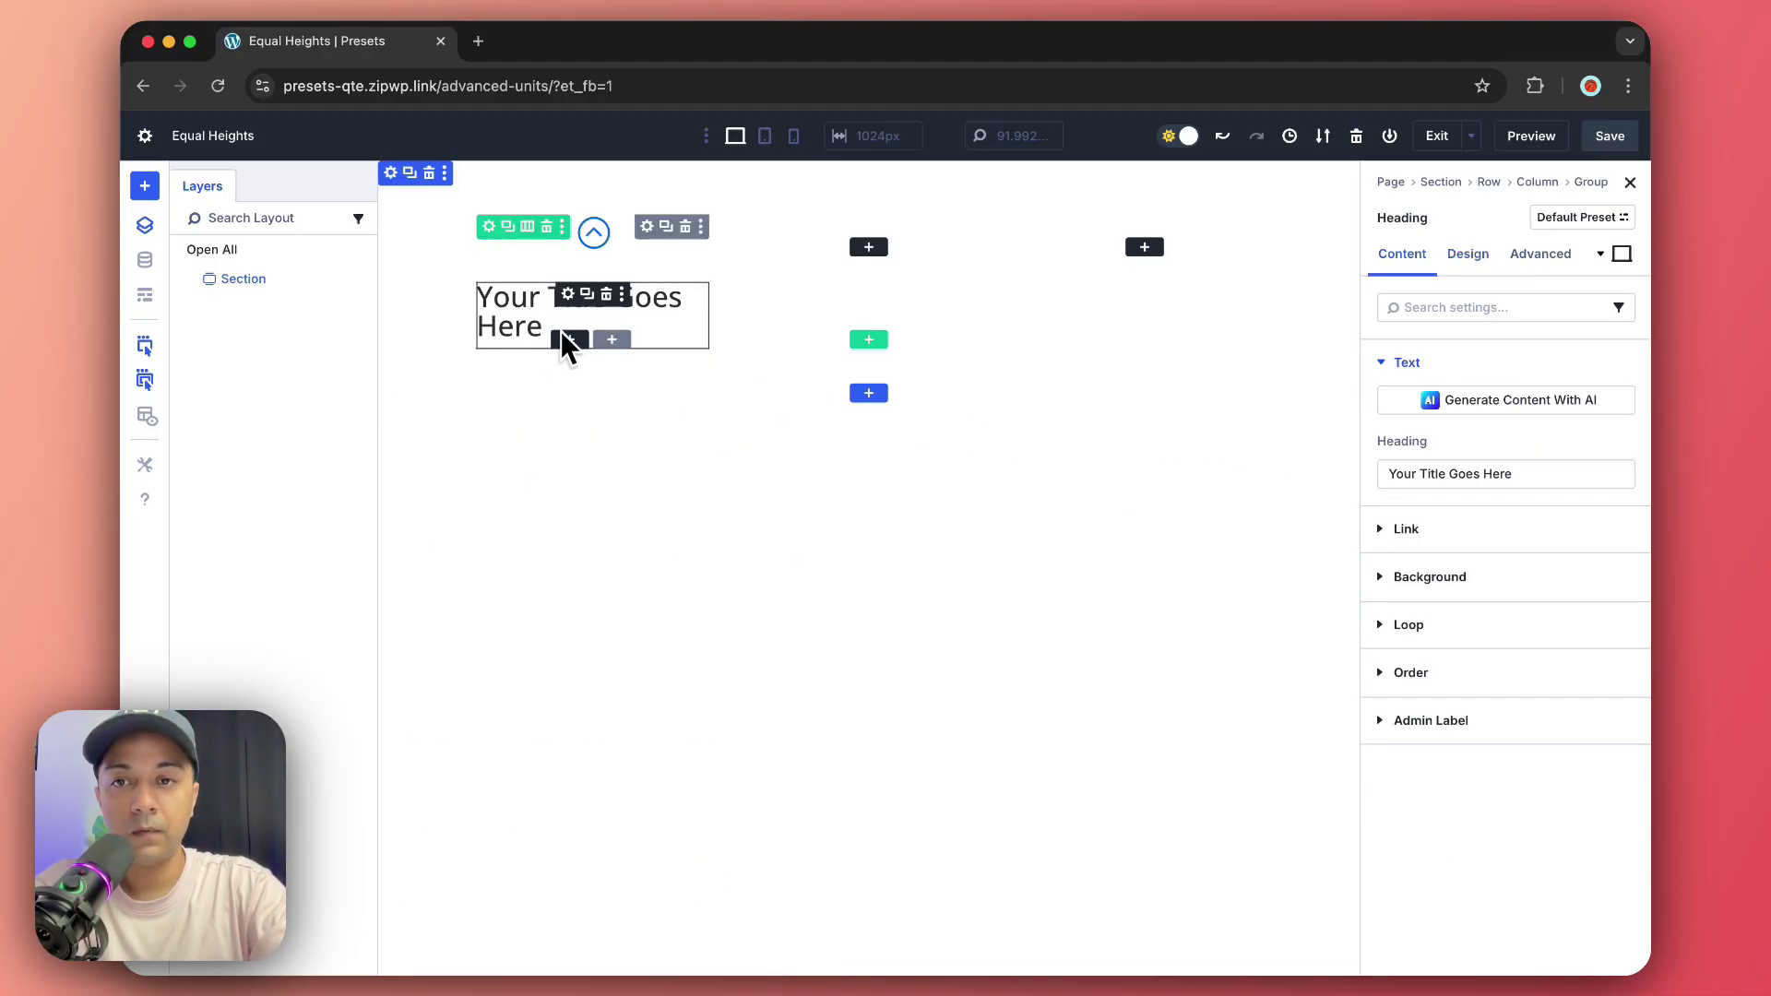
{"action": "left_click", "coordinate": [560, 332]}
{"action": "type", "text": "tex"}
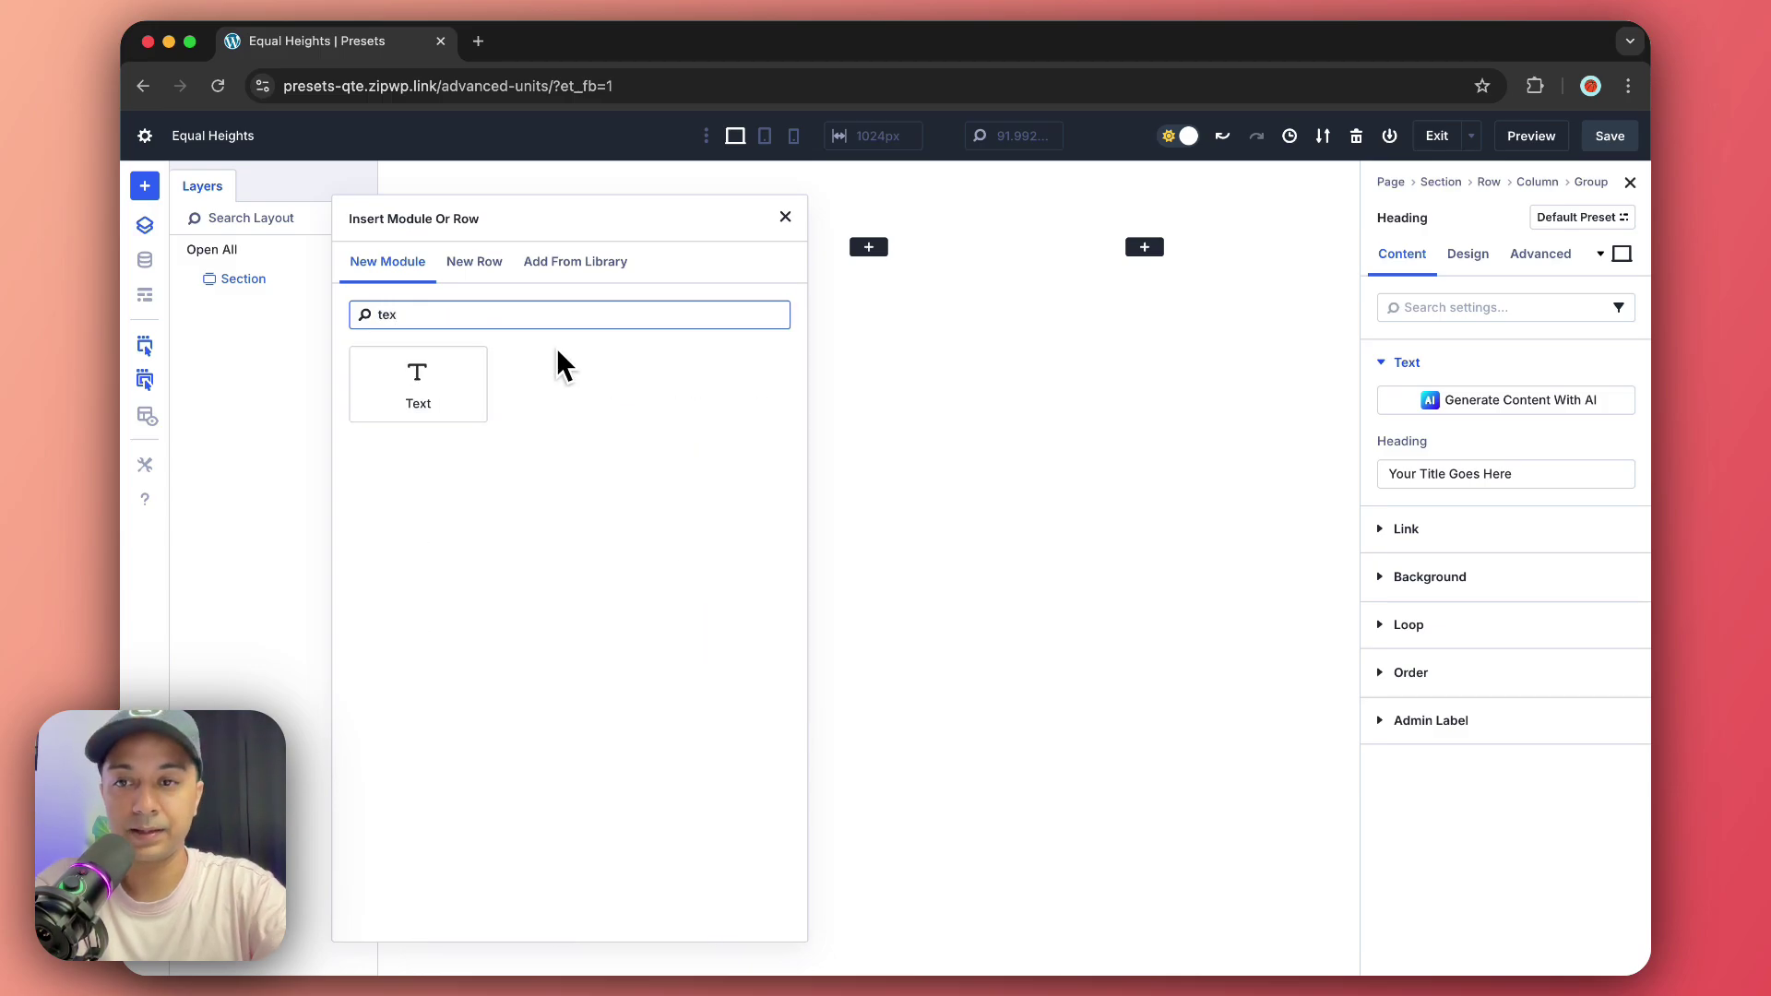
{"action": "left_click", "coordinate": [460, 384]}
{"action": "left_click", "coordinate": [560, 550]}
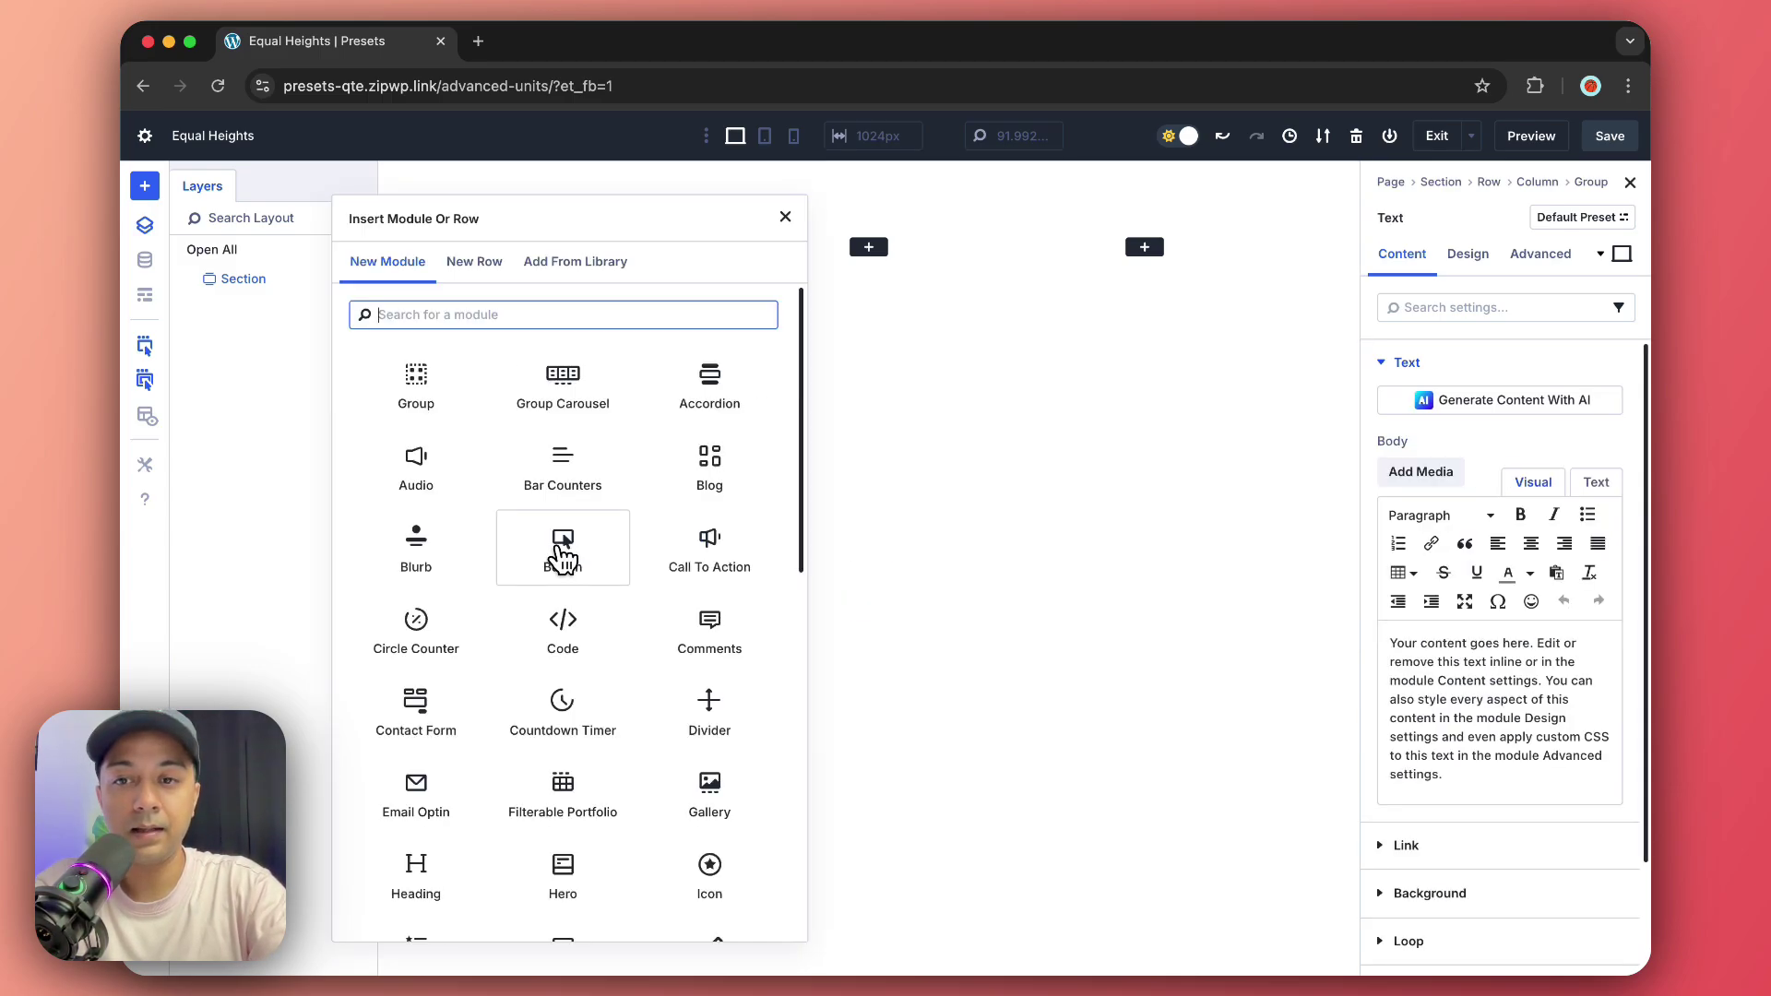
{"action": "type", "text": "bu"}
{"action": "left_click", "coordinate": [430, 395]}
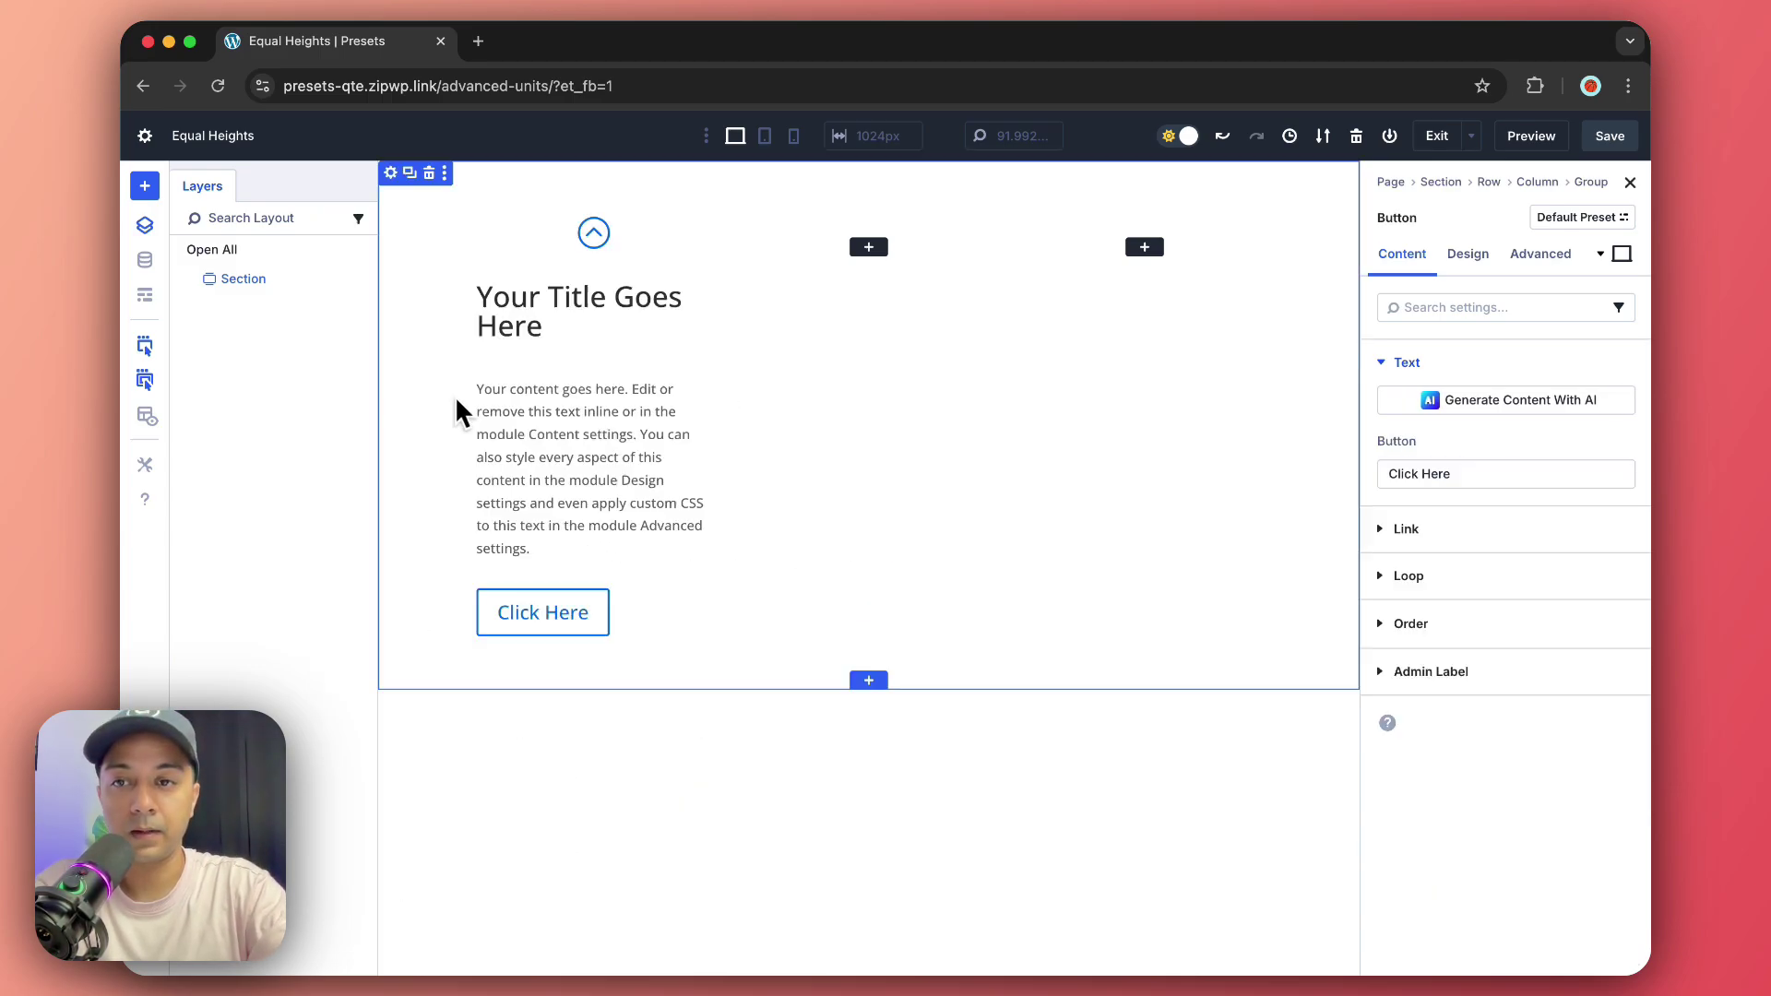
- Paste the copied button design attributes onto the Click Here button, making it a yellow pill
{"action": "right_click", "coordinate": [526, 604]}
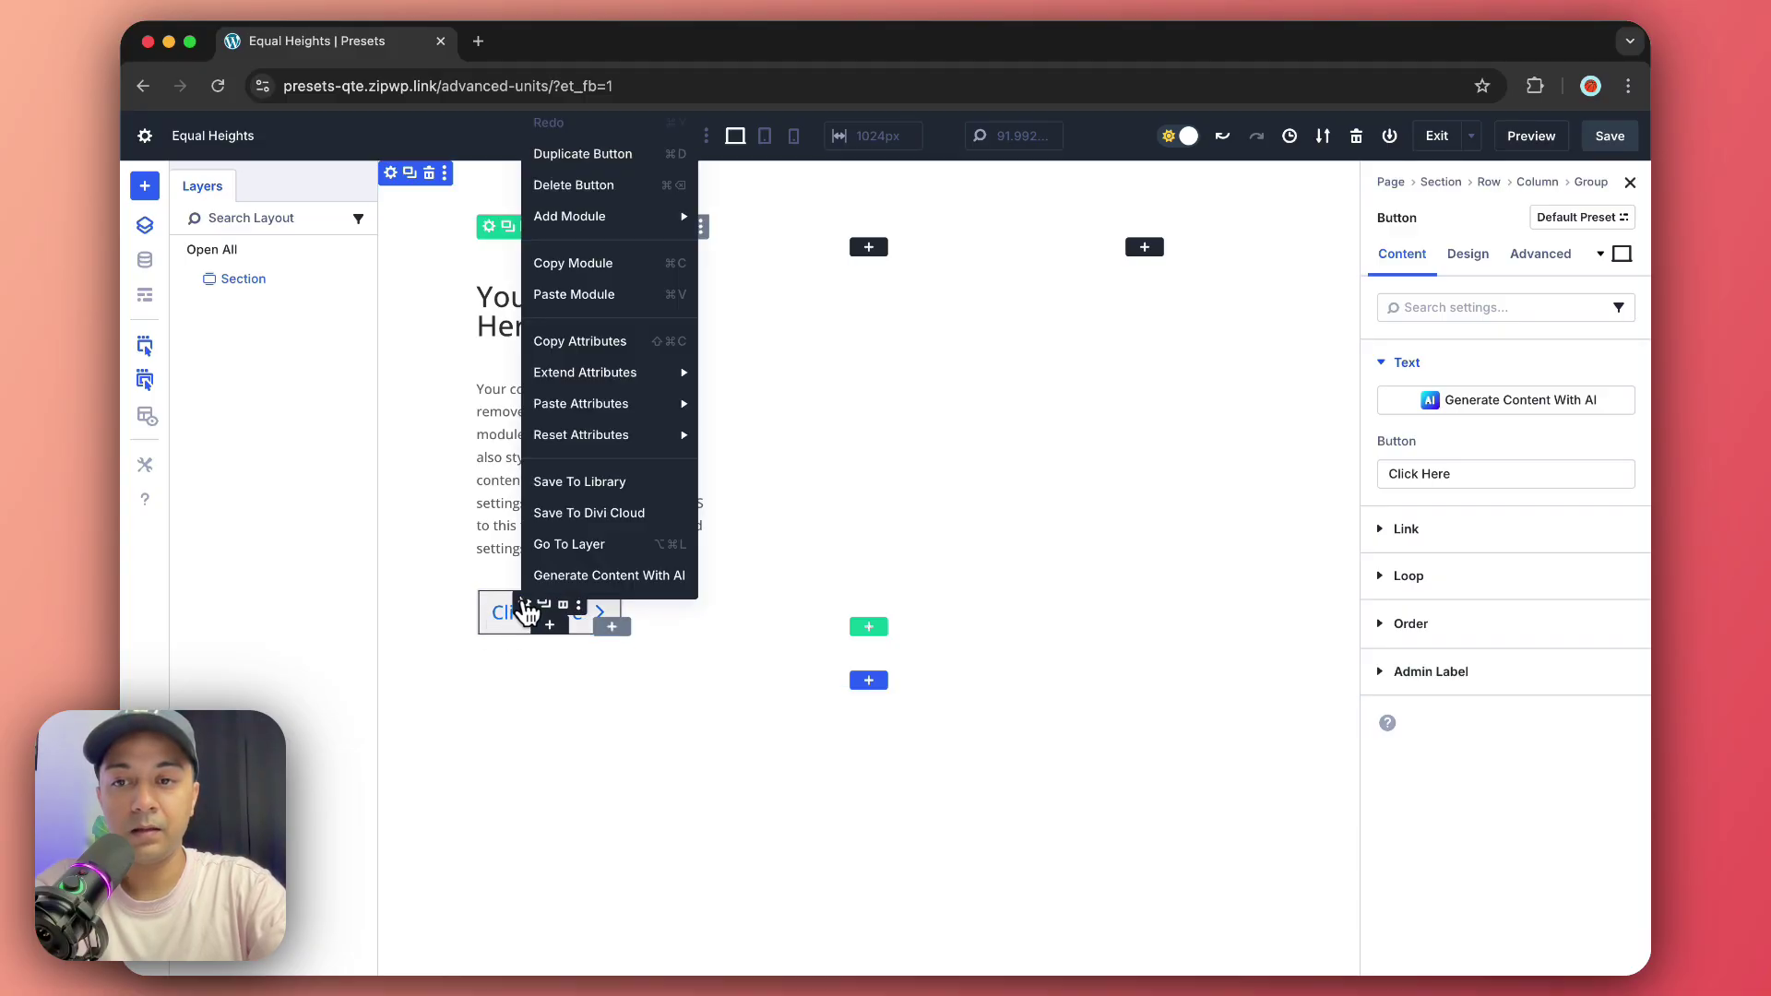
{"action": "mouse_move", "coordinate": [582, 403]}
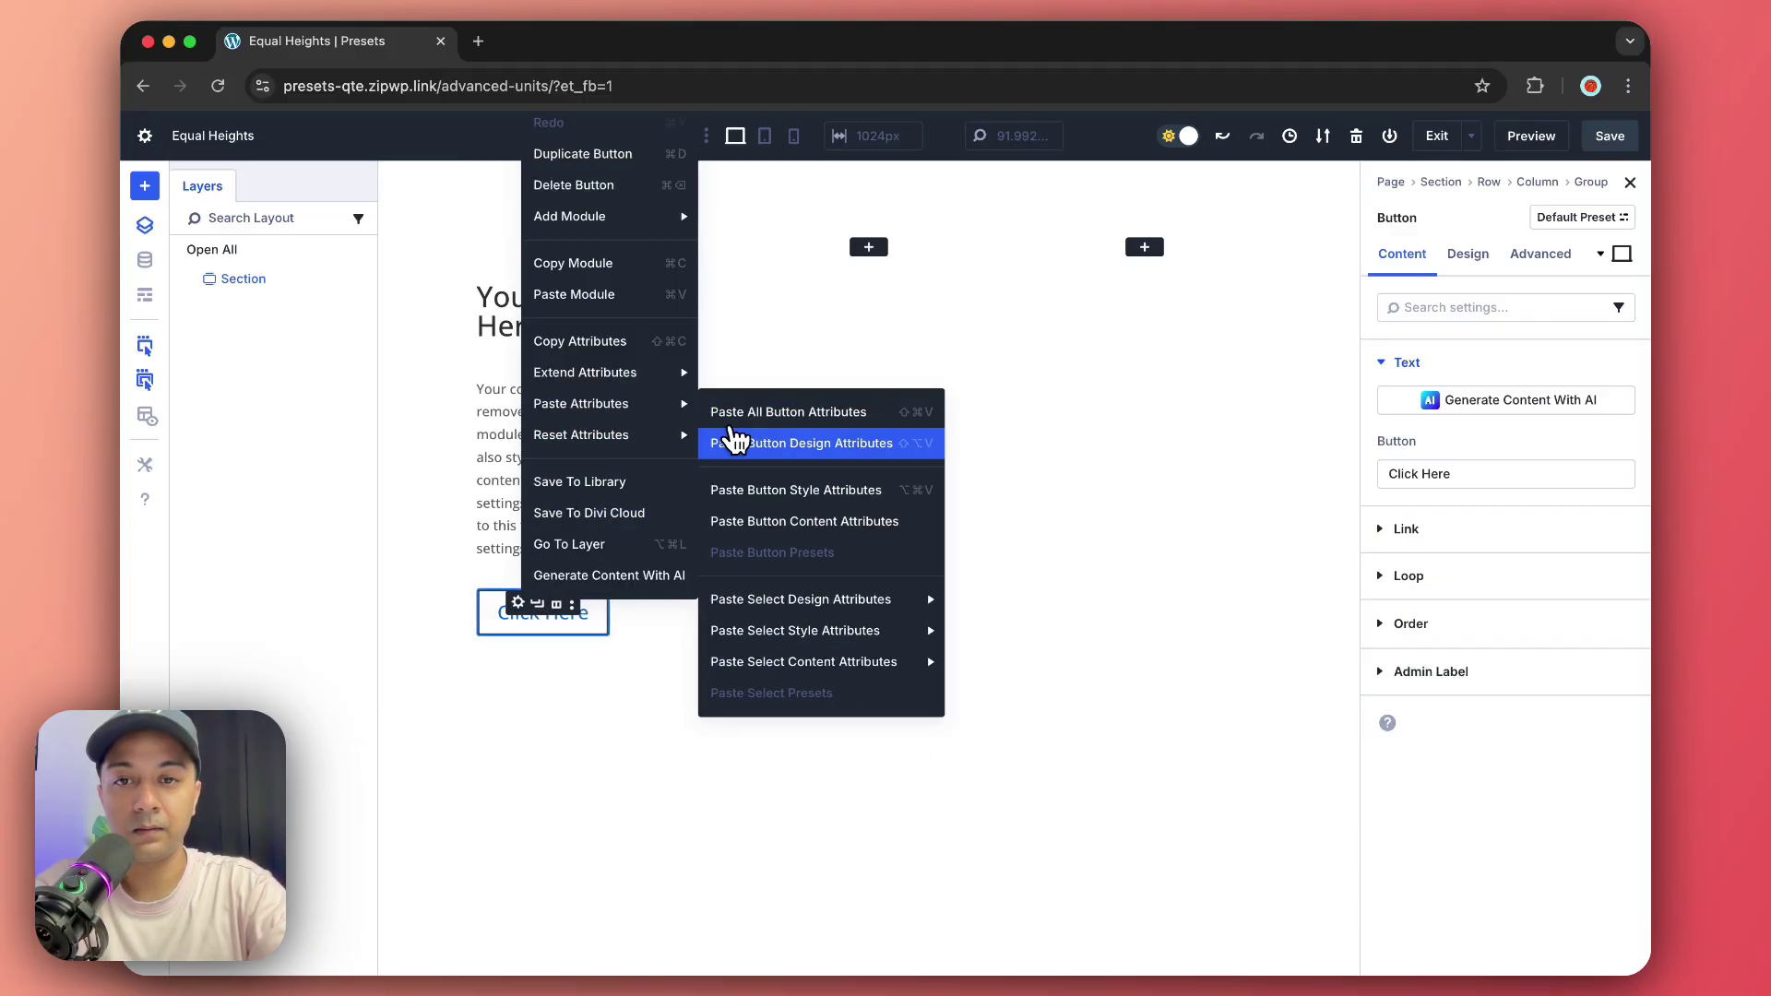
{"action": "left_click", "coordinate": [747, 443]}
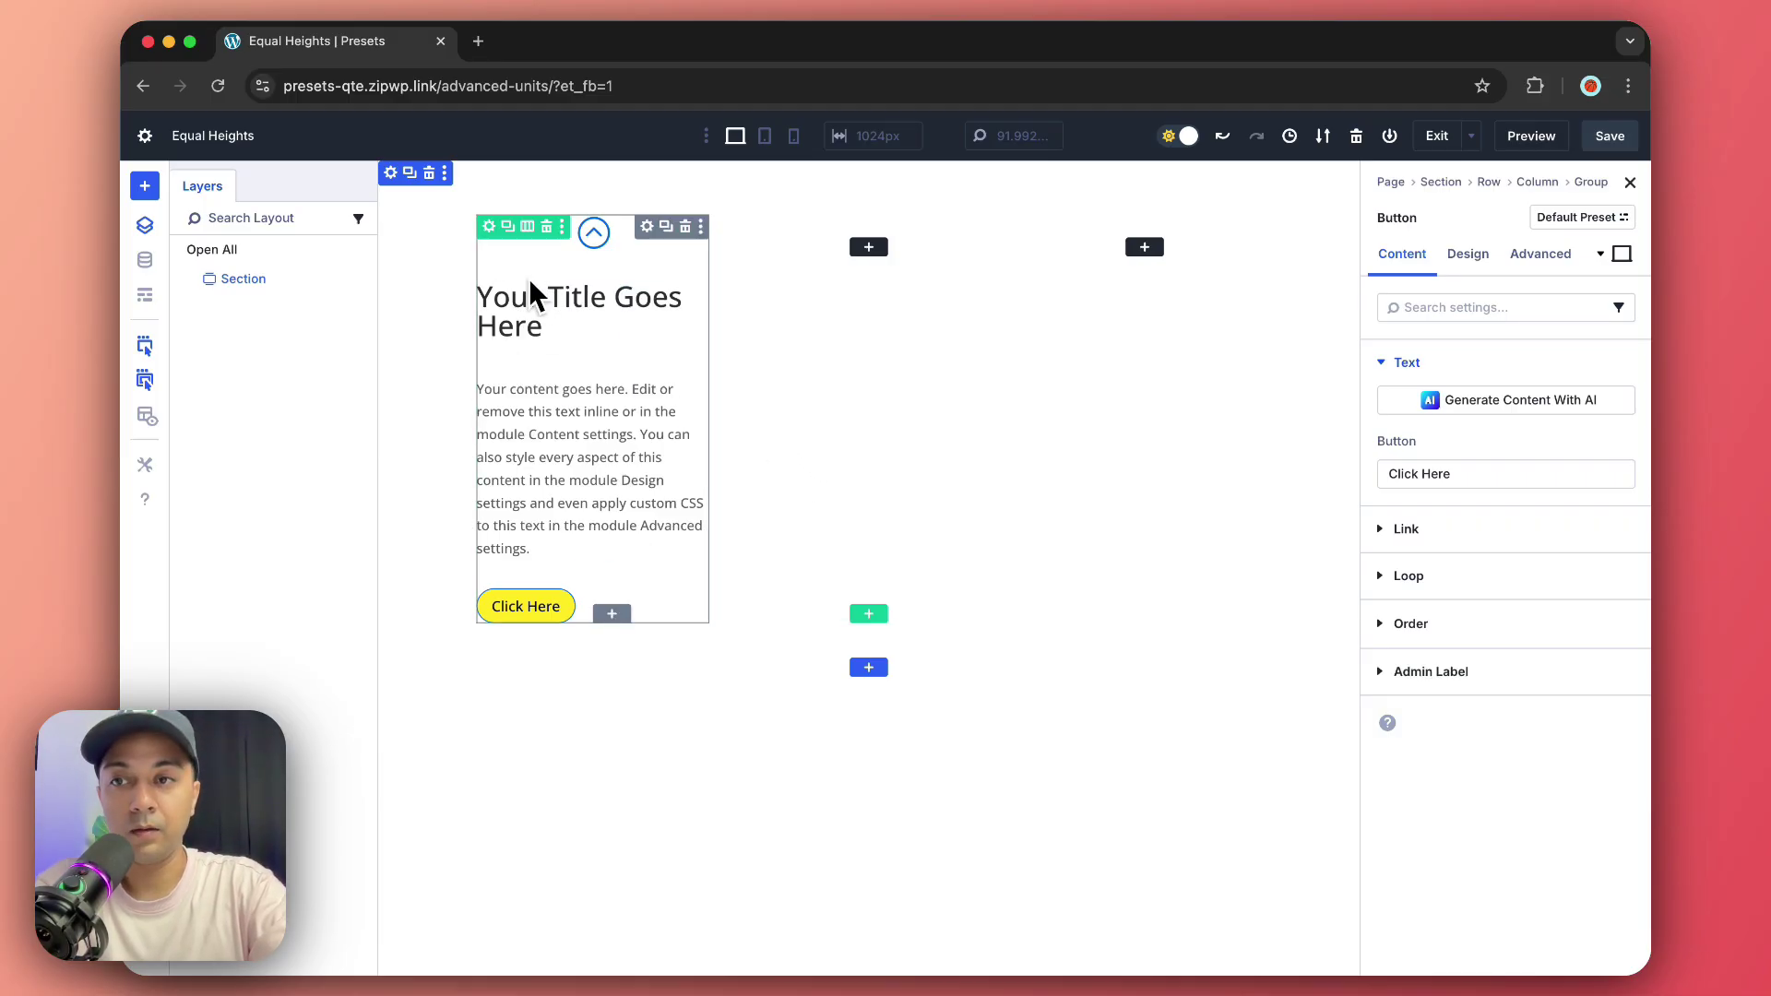
- Select the first column from Layers and give it the light pink-grey FAF6F6 background colour
{"action": "left_click", "coordinate": [549, 366]}
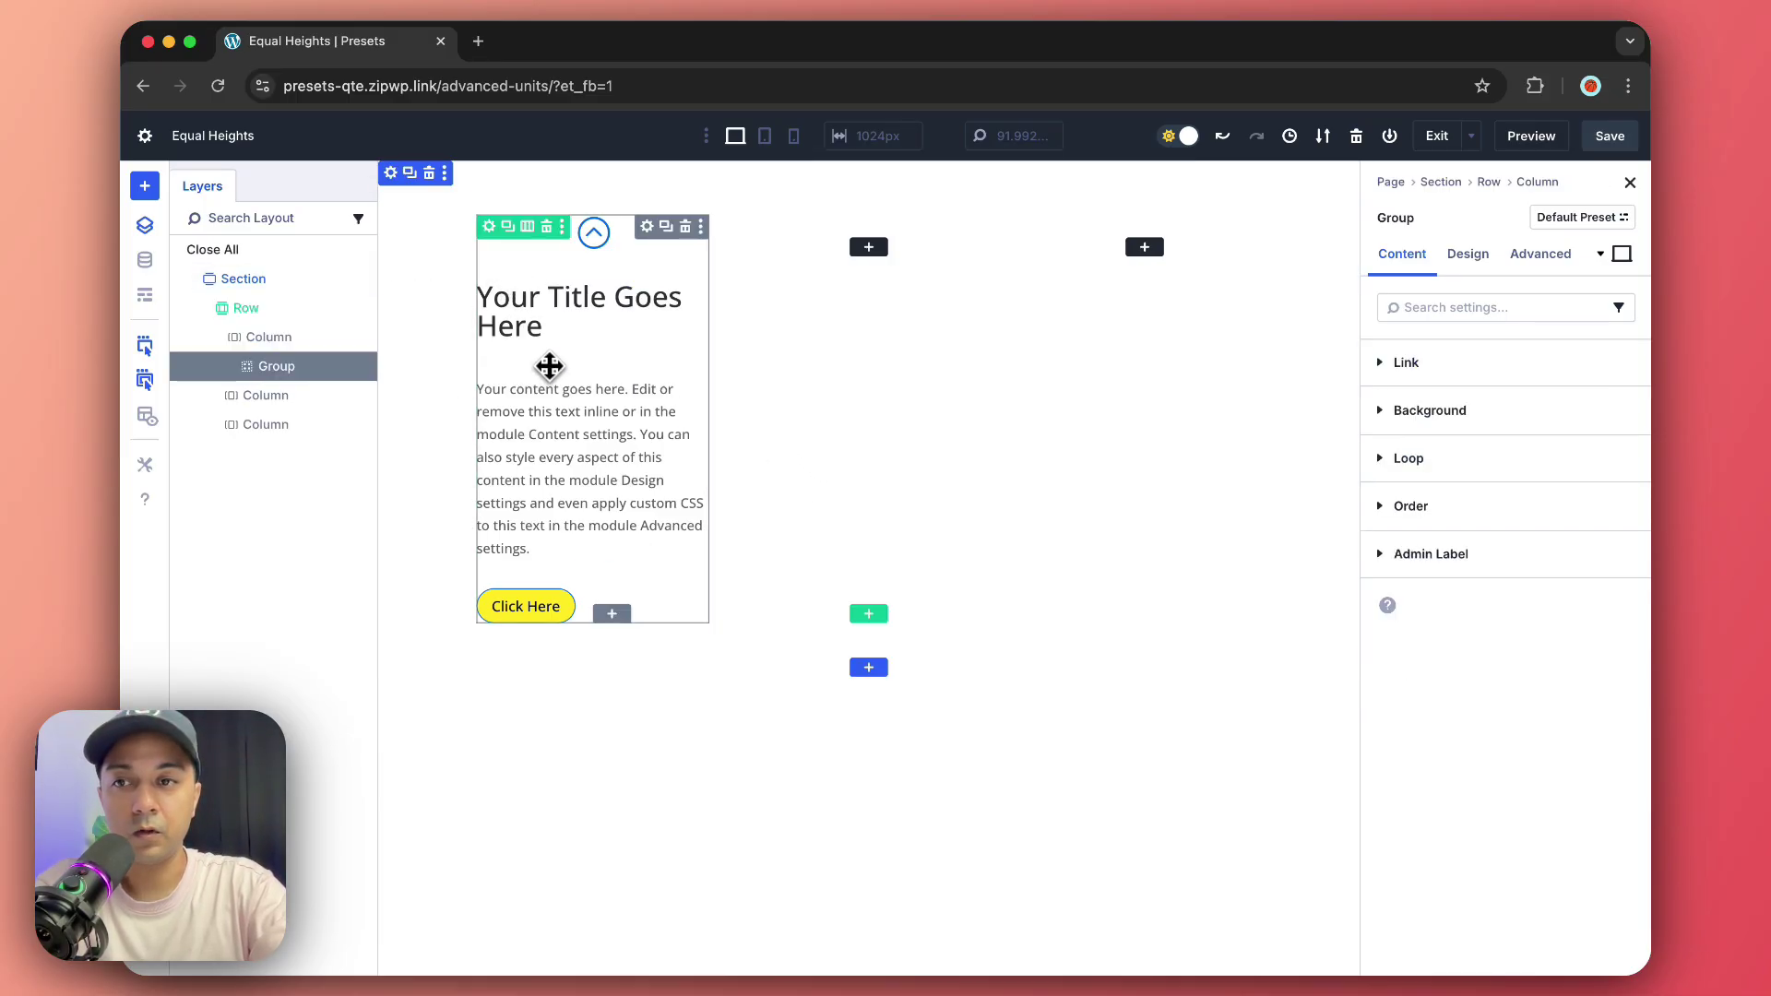
{"action": "left_click", "coordinate": [278, 344]}
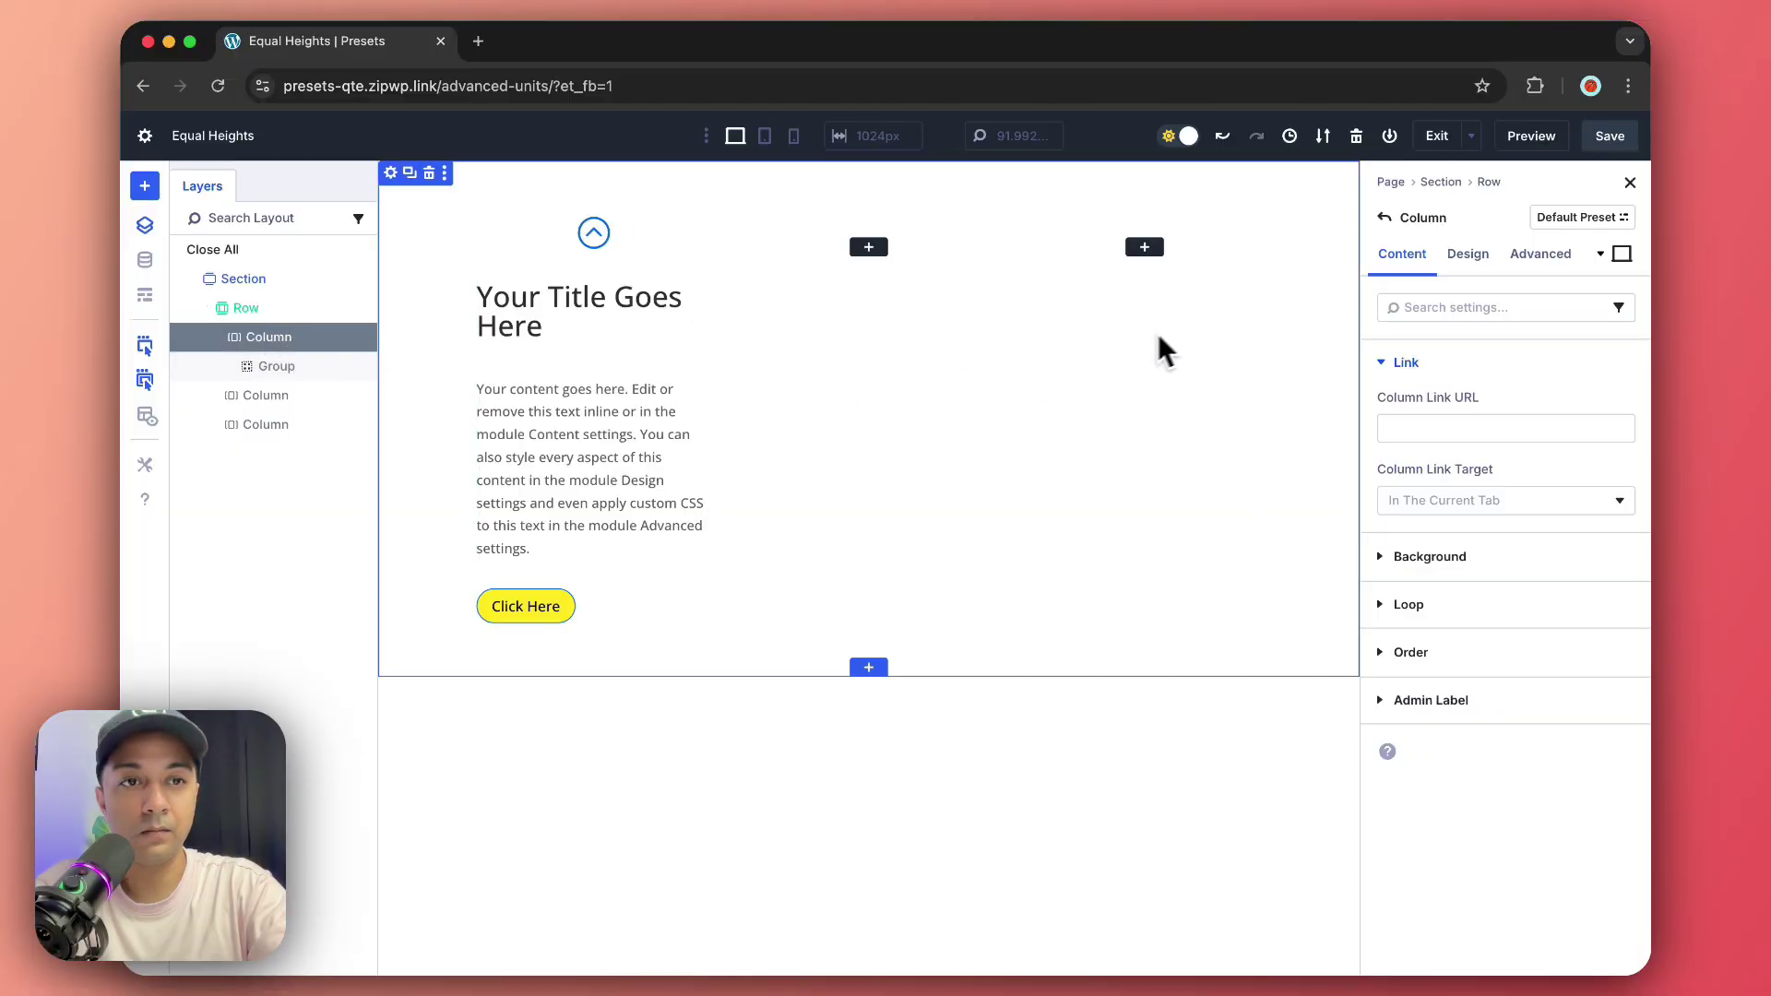
{"action": "left_click", "coordinate": [1430, 556]}
{"action": "left_click", "coordinate": [1433, 606]}
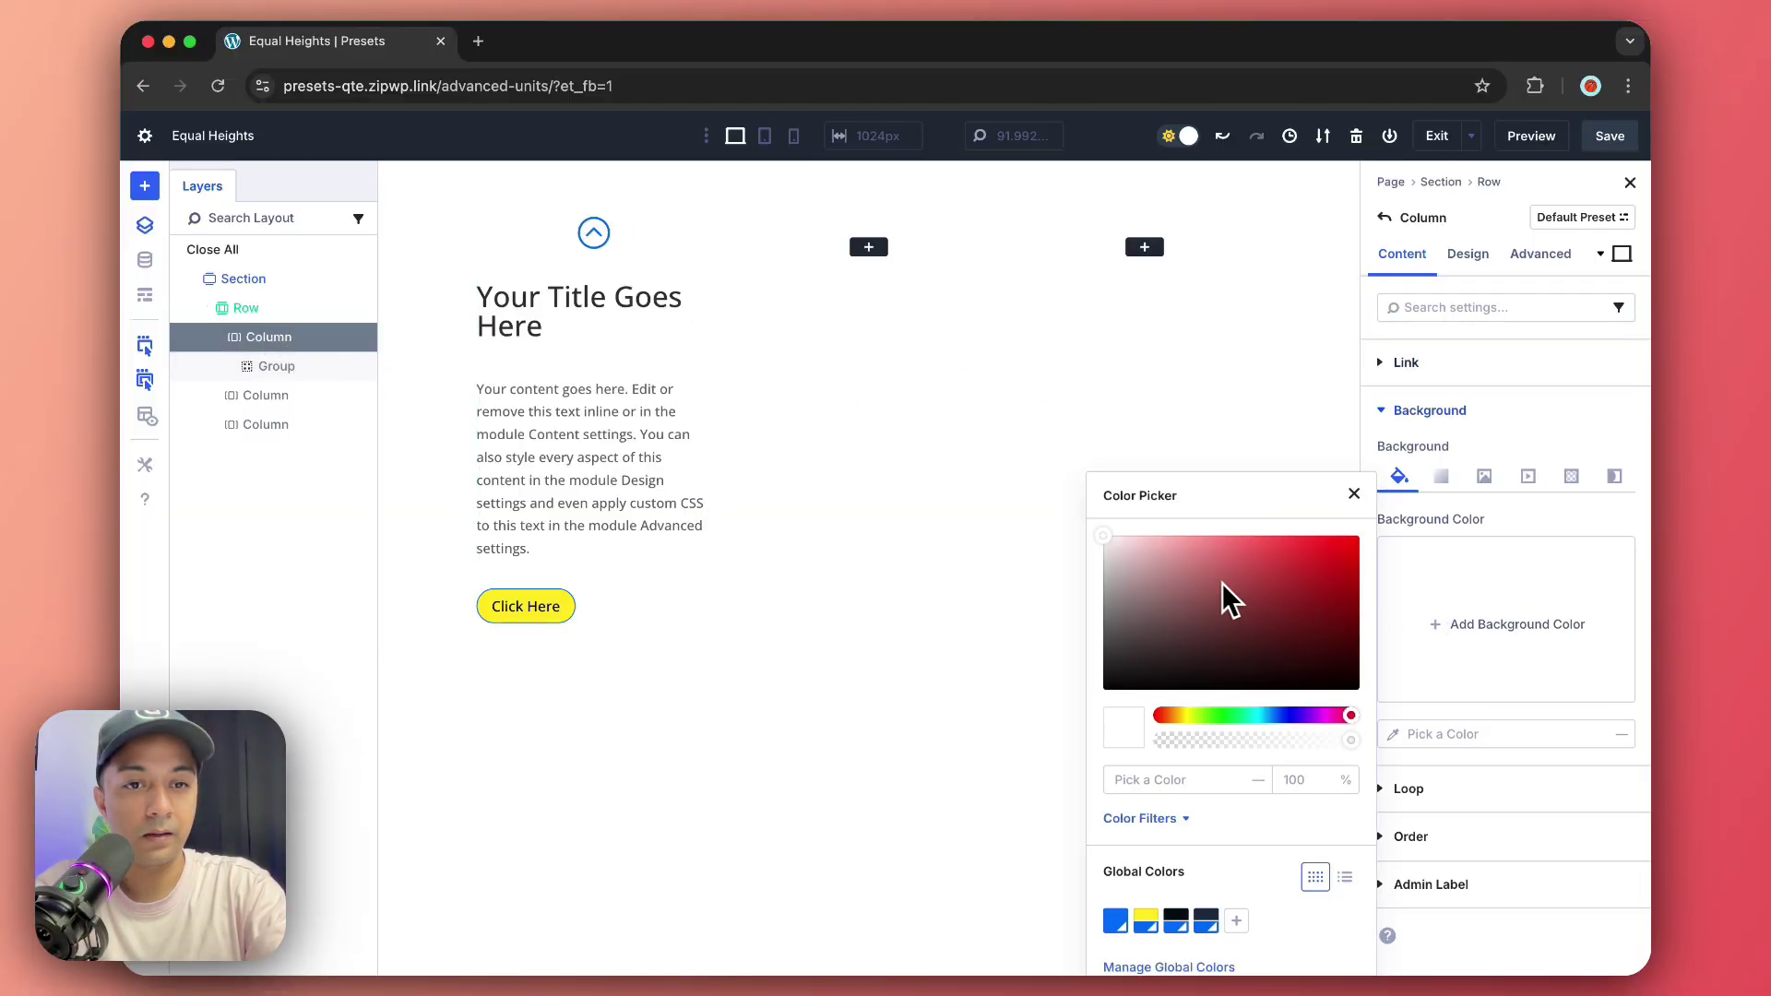
{"action": "left_click", "coordinate": [1108, 539]}
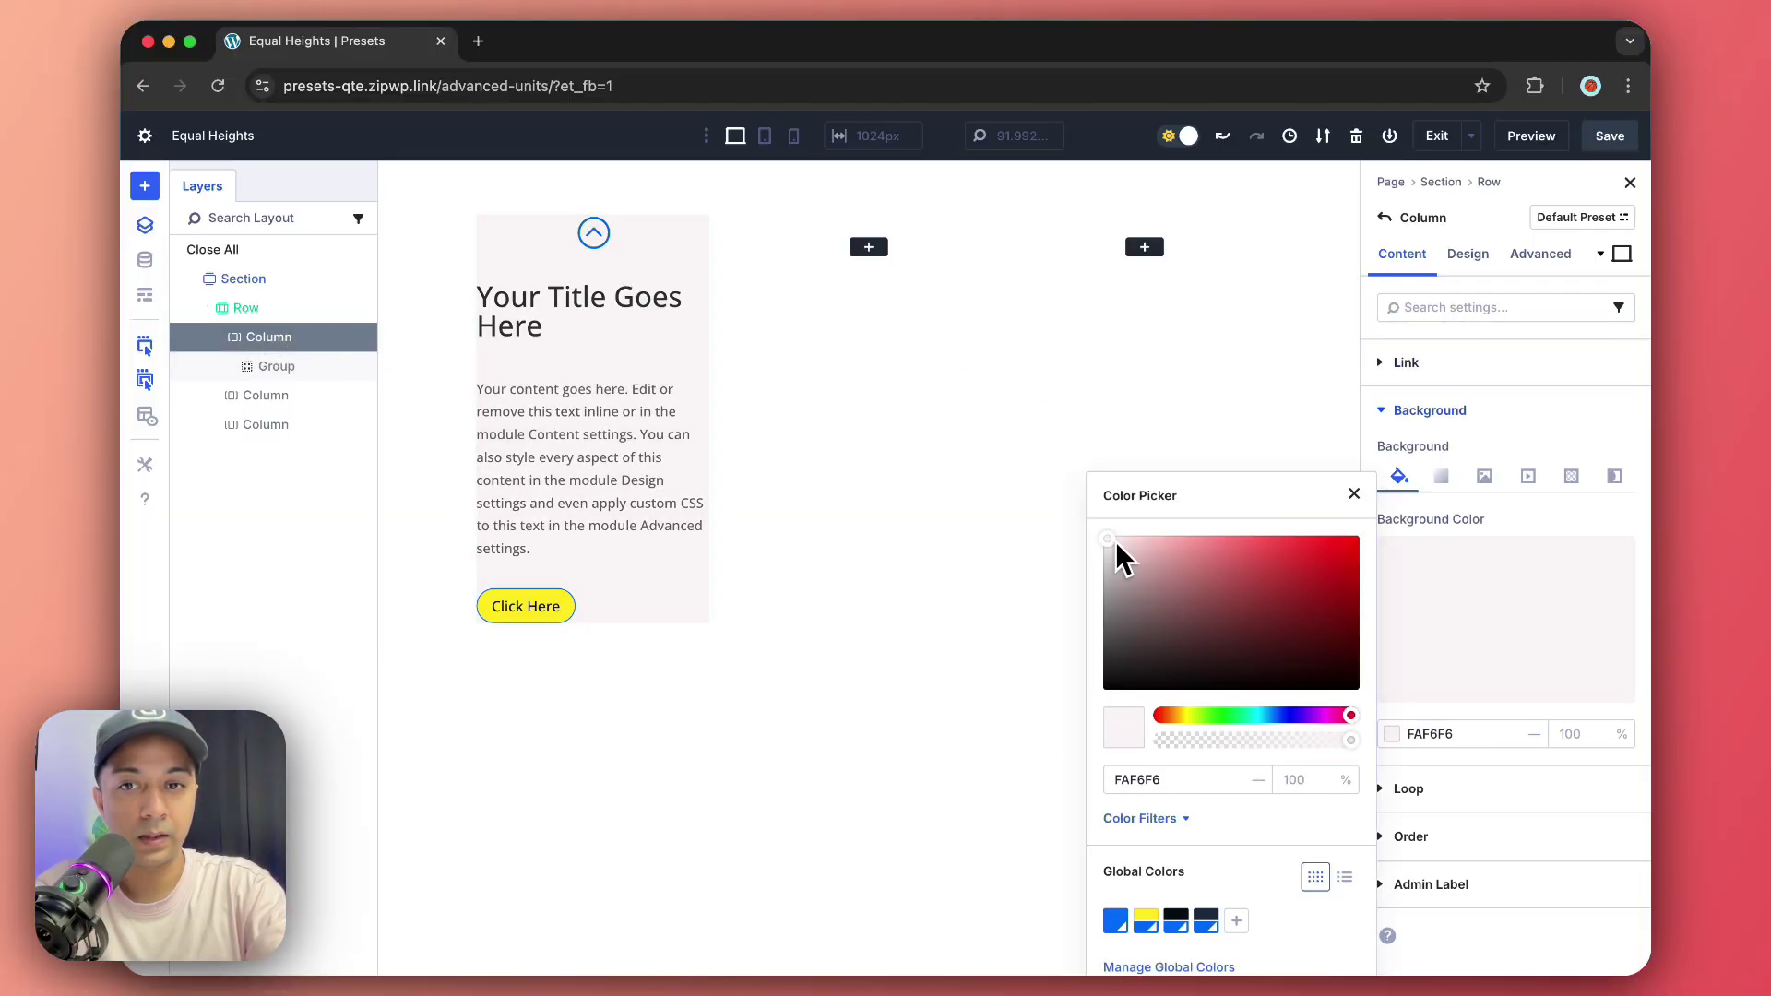
{"action": "left_click", "coordinate": [1487, 348]}
- Set the column's linked padding to 10 px on all sides in Design > Spacing
{"action": "left_click", "coordinate": [1467, 263]}
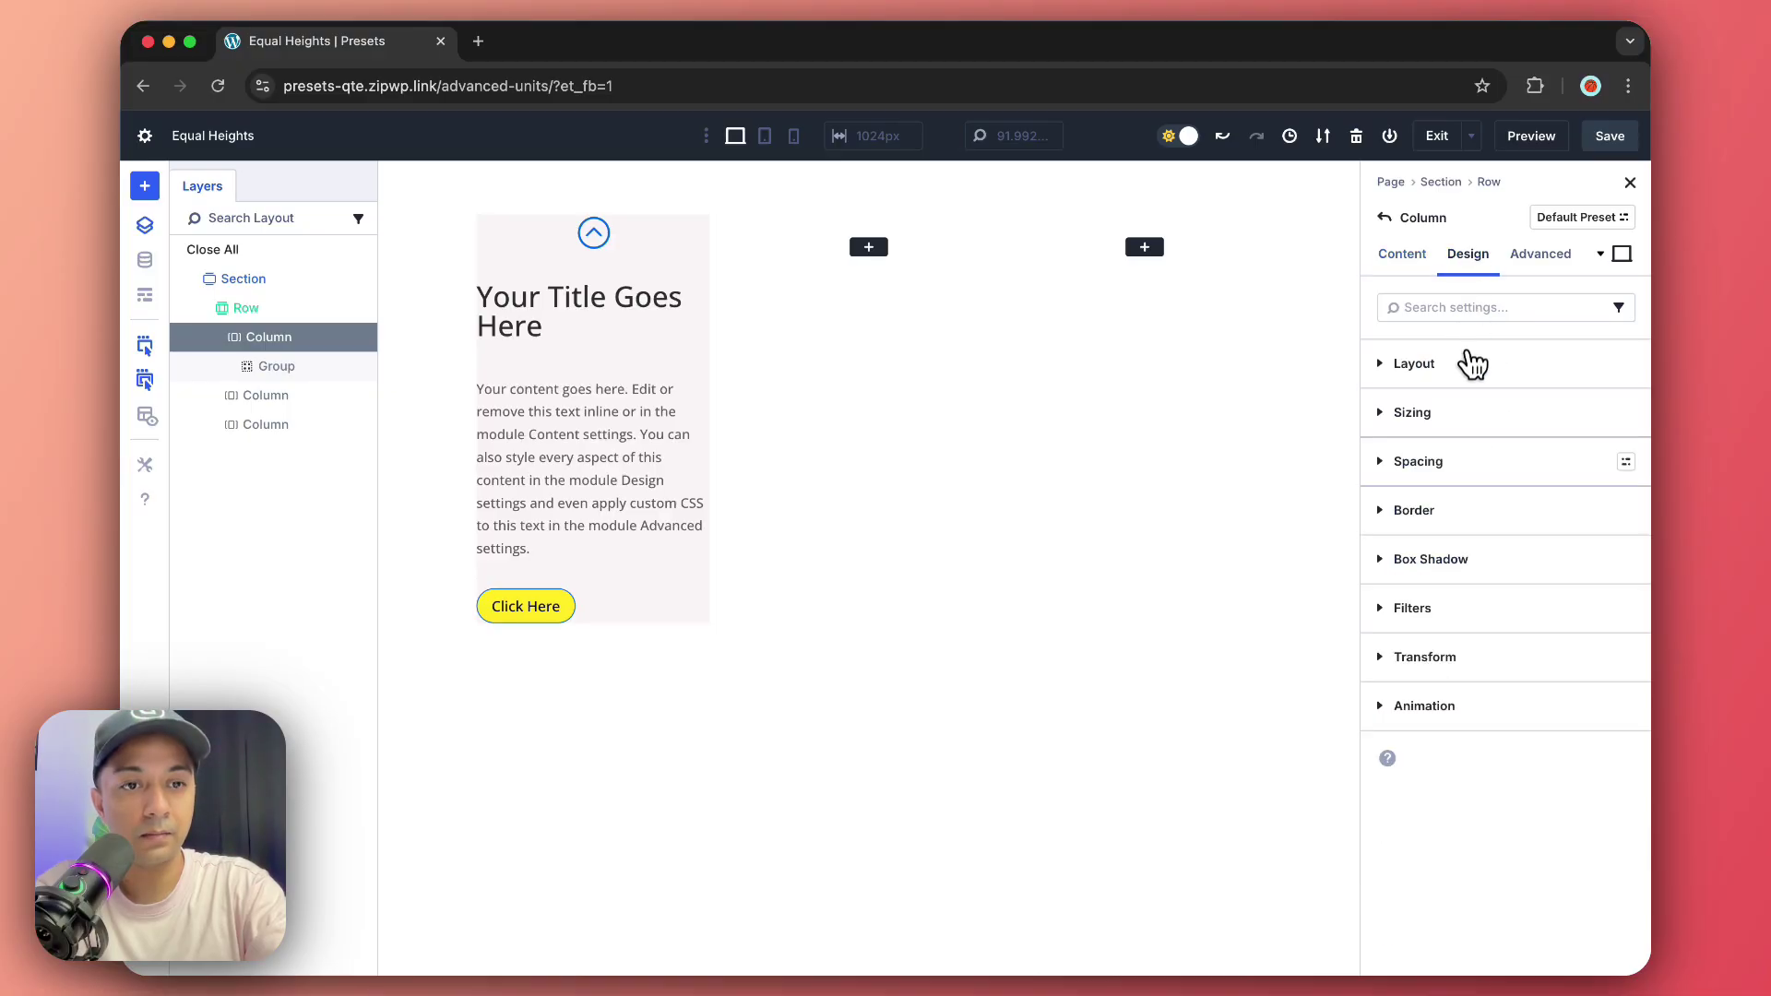
{"action": "left_click", "coordinate": [1439, 471]}
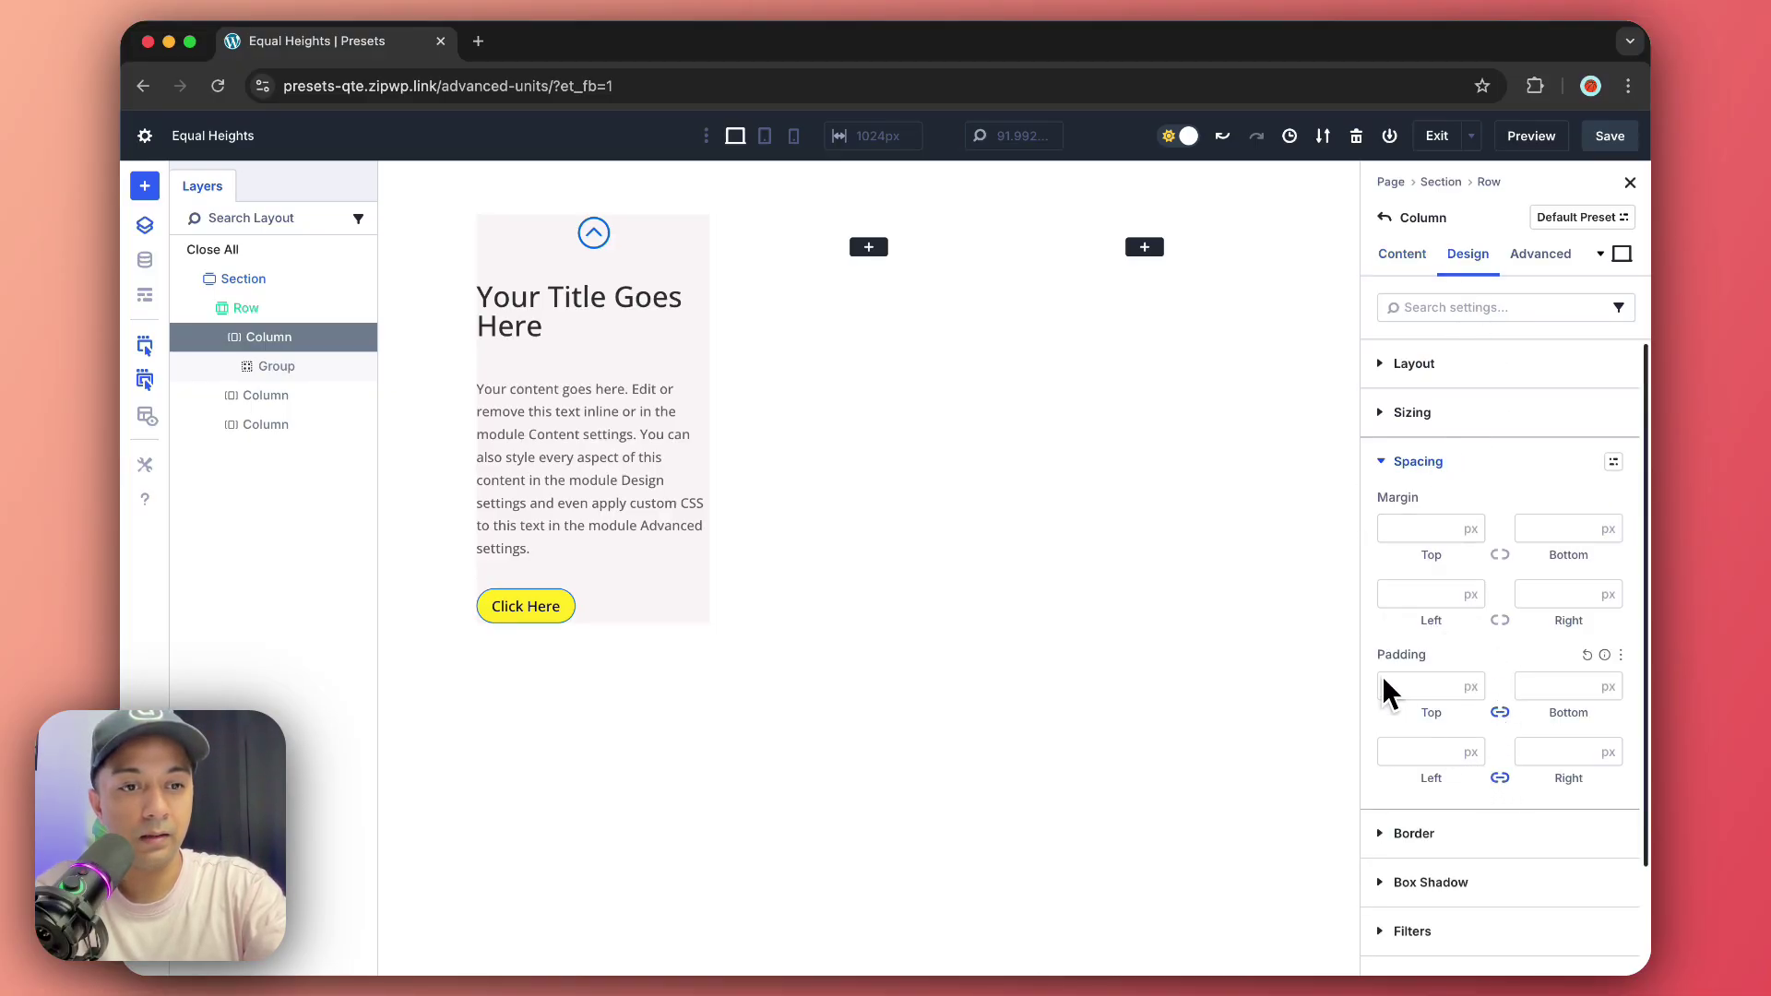
{"action": "type", "text": "10"}
{"action": "left_click", "coordinate": [1605, 690]}
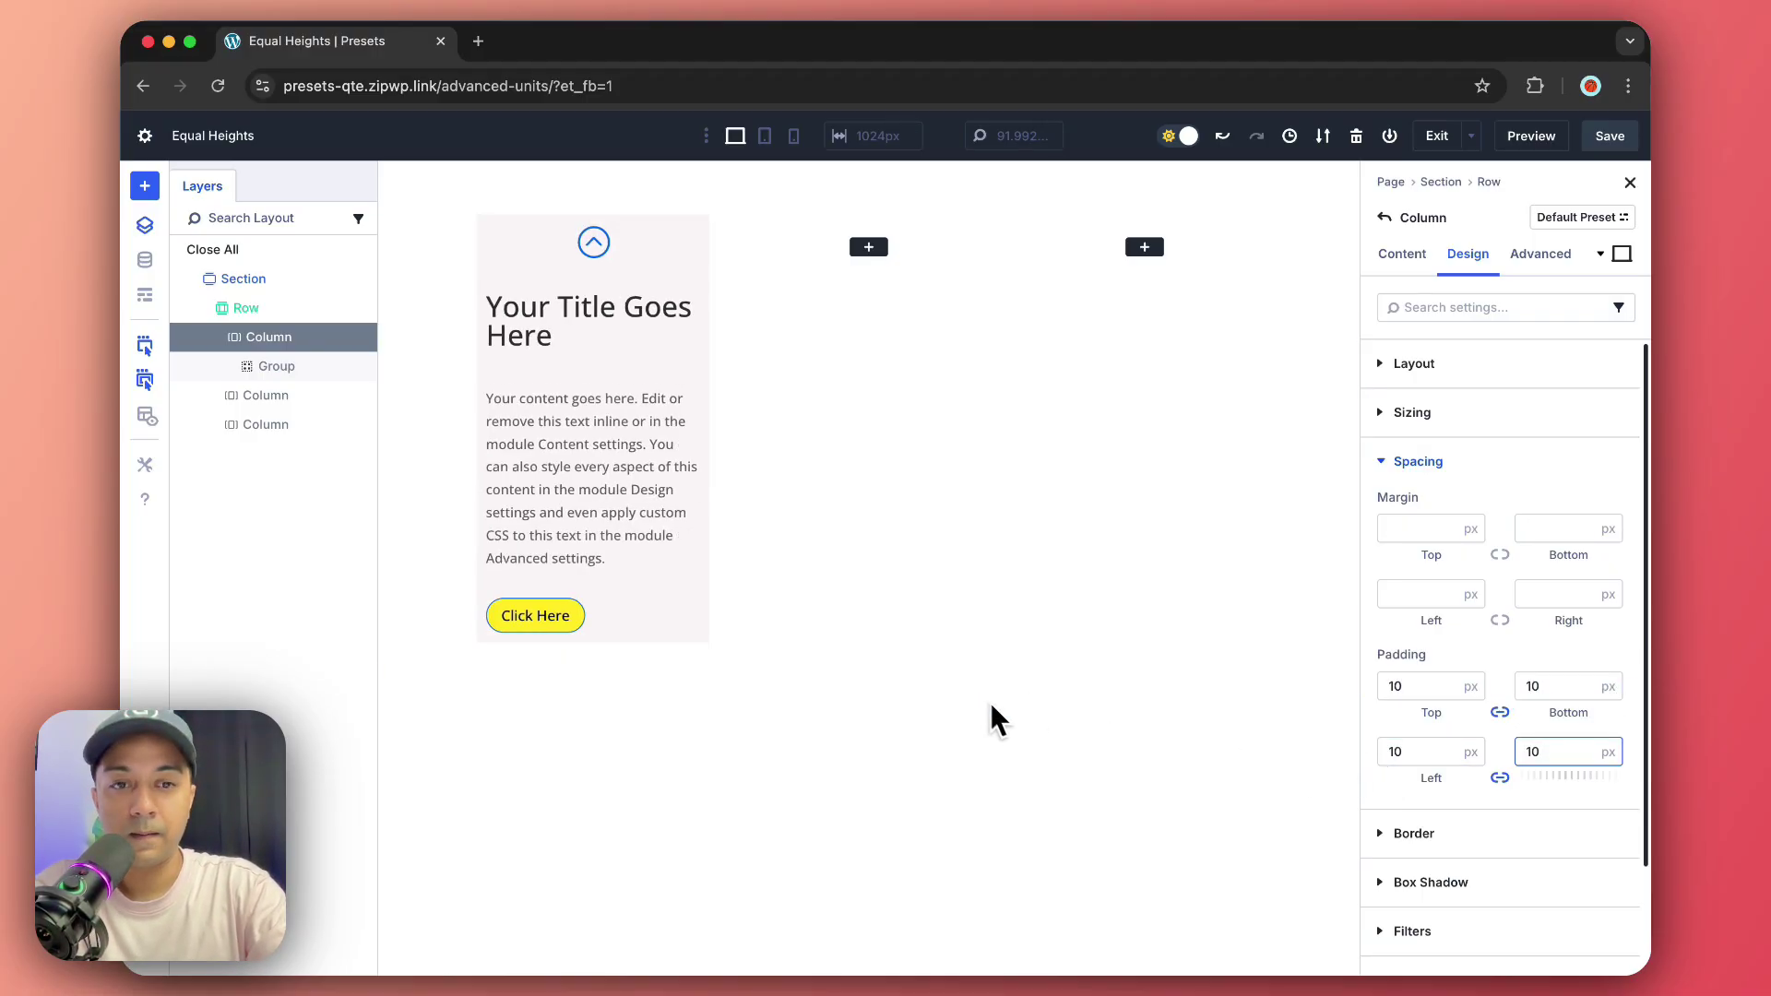
- Give the column a 10 px border radius on all corners and a 1 px border width
{"action": "left_click", "coordinate": [1471, 833]}
{"action": "left_click", "coordinate": [1435, 598]}
{"action": "type", "text": "10"}
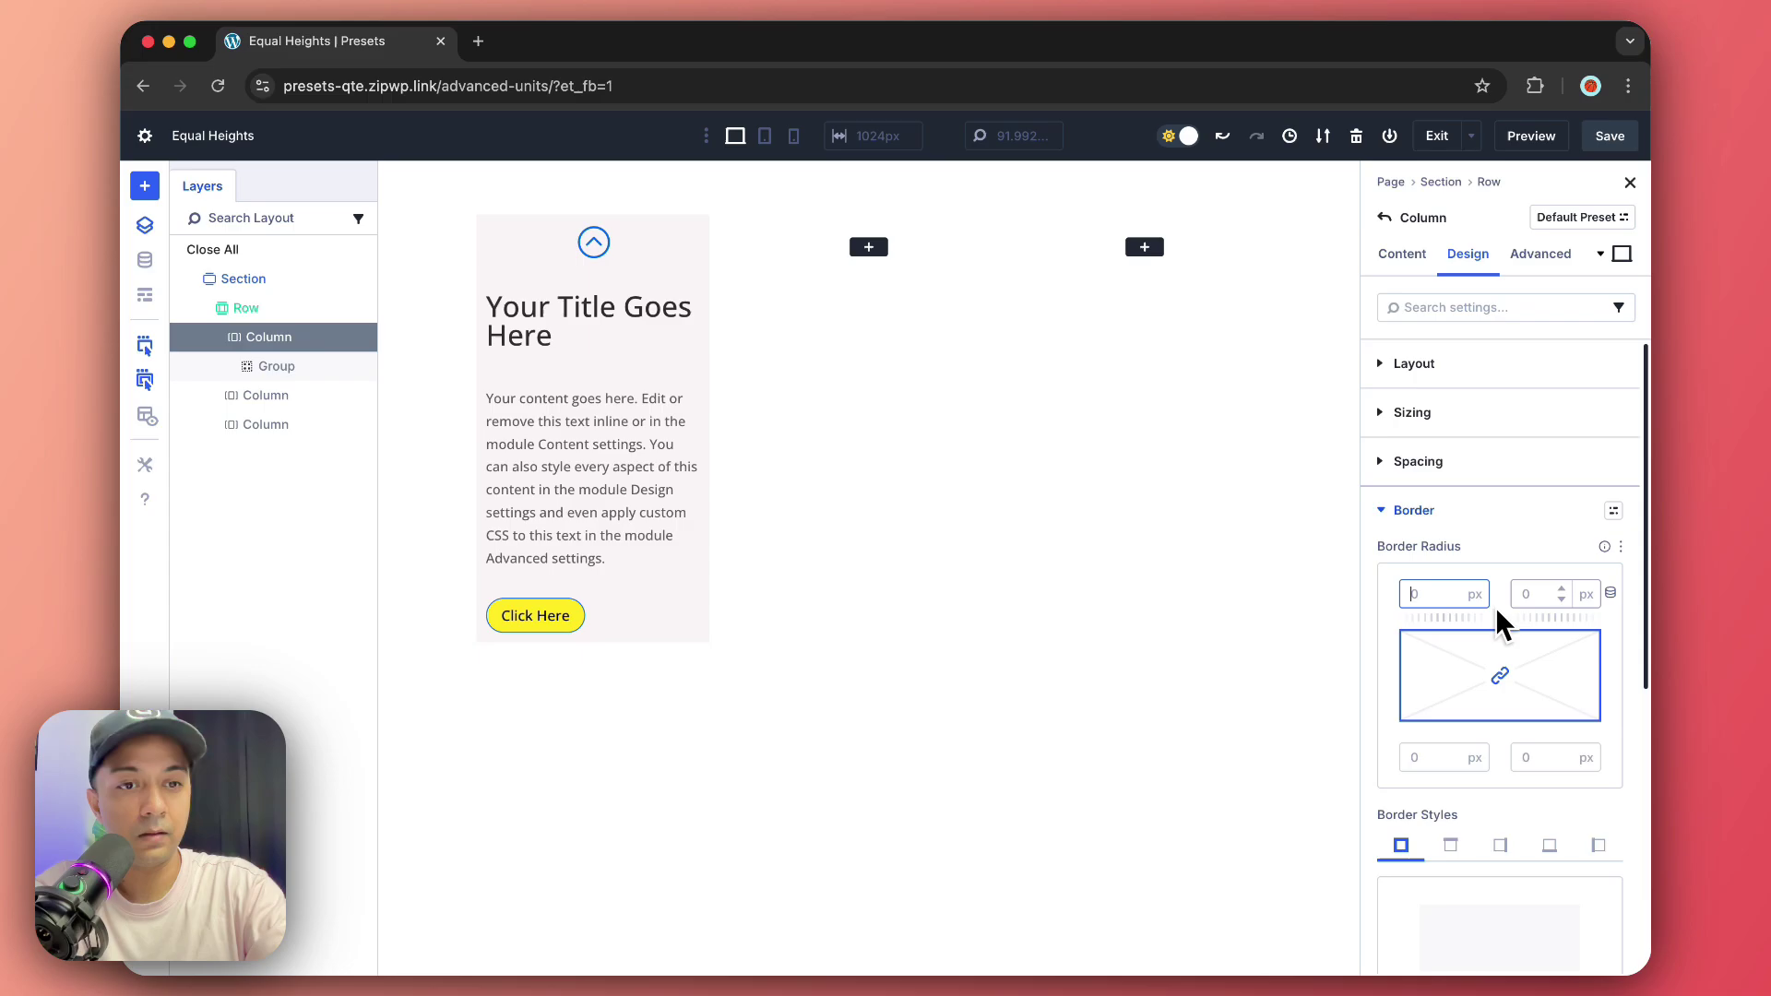
{"action": "left_click", "coordinate": [1531, 608]}
{"action": "scroll", "coordinate": [1503, 780], "scroll_direction": "down", "scroll_amount": 5}
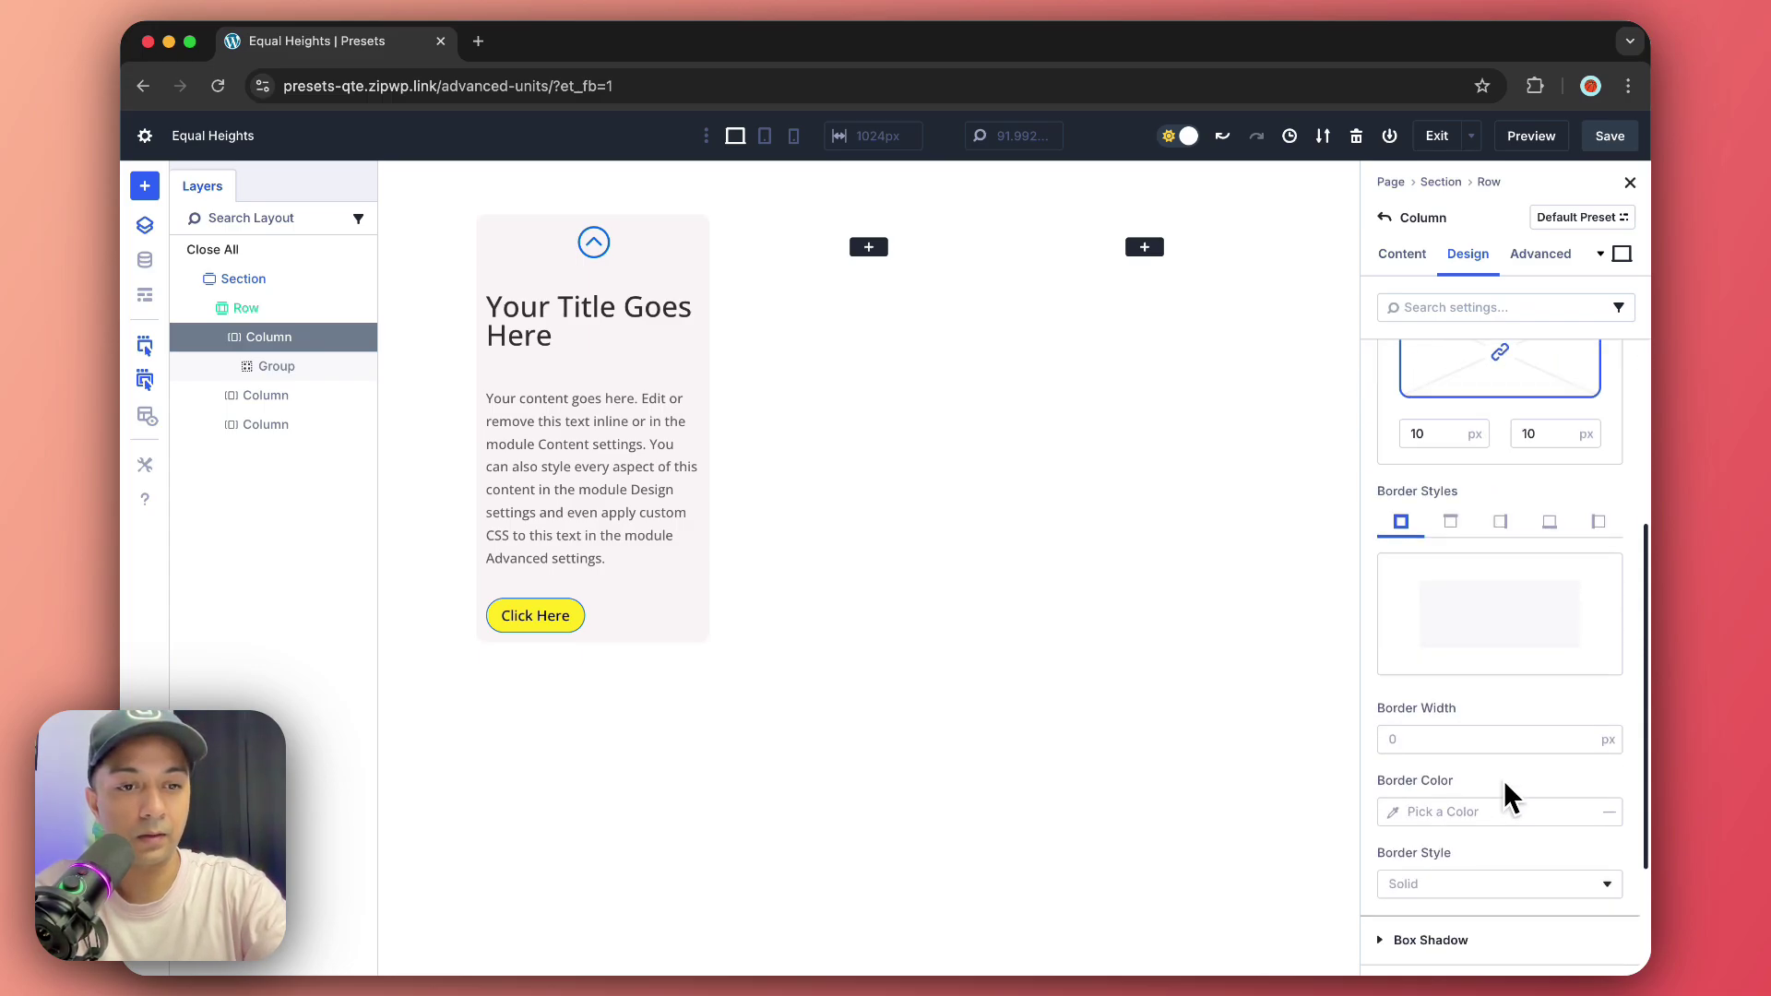
{"action": "type", "text": "1"}
{"action": "key", "text": "Return"}
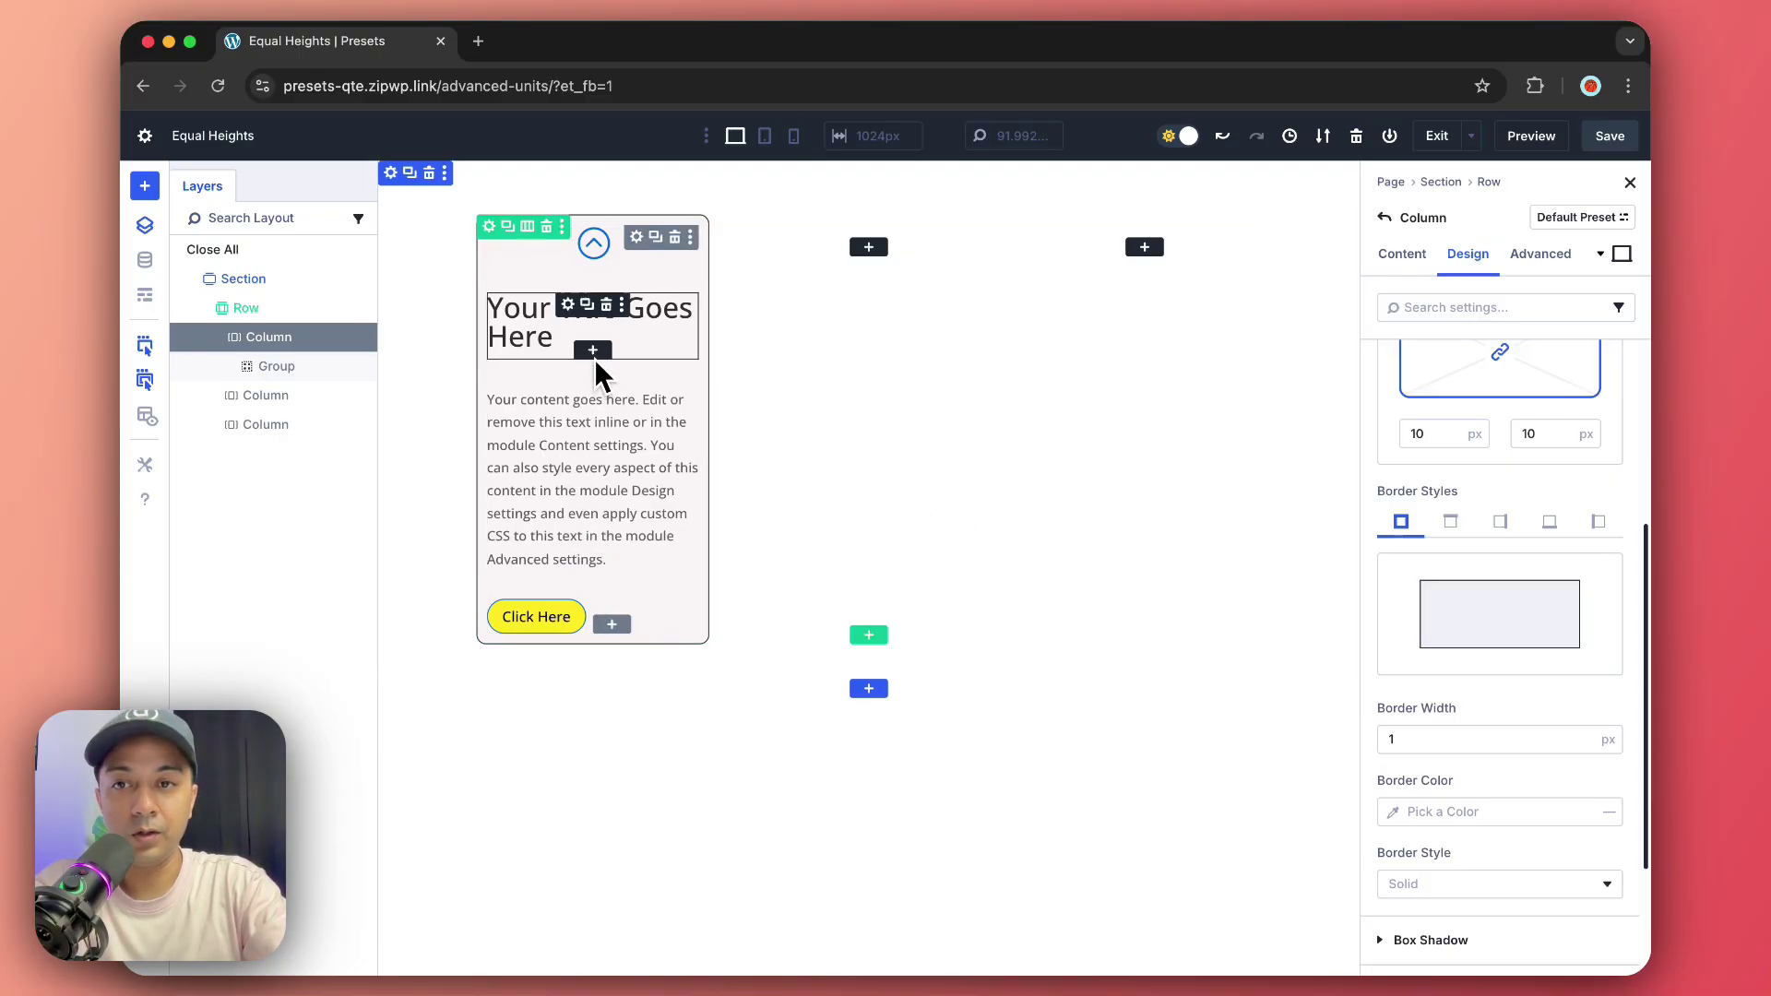
- Copy the body text's last sentence and paste it back to lengthen the paragraph
{"action": "left_click", "coordinate": [617, 523]}
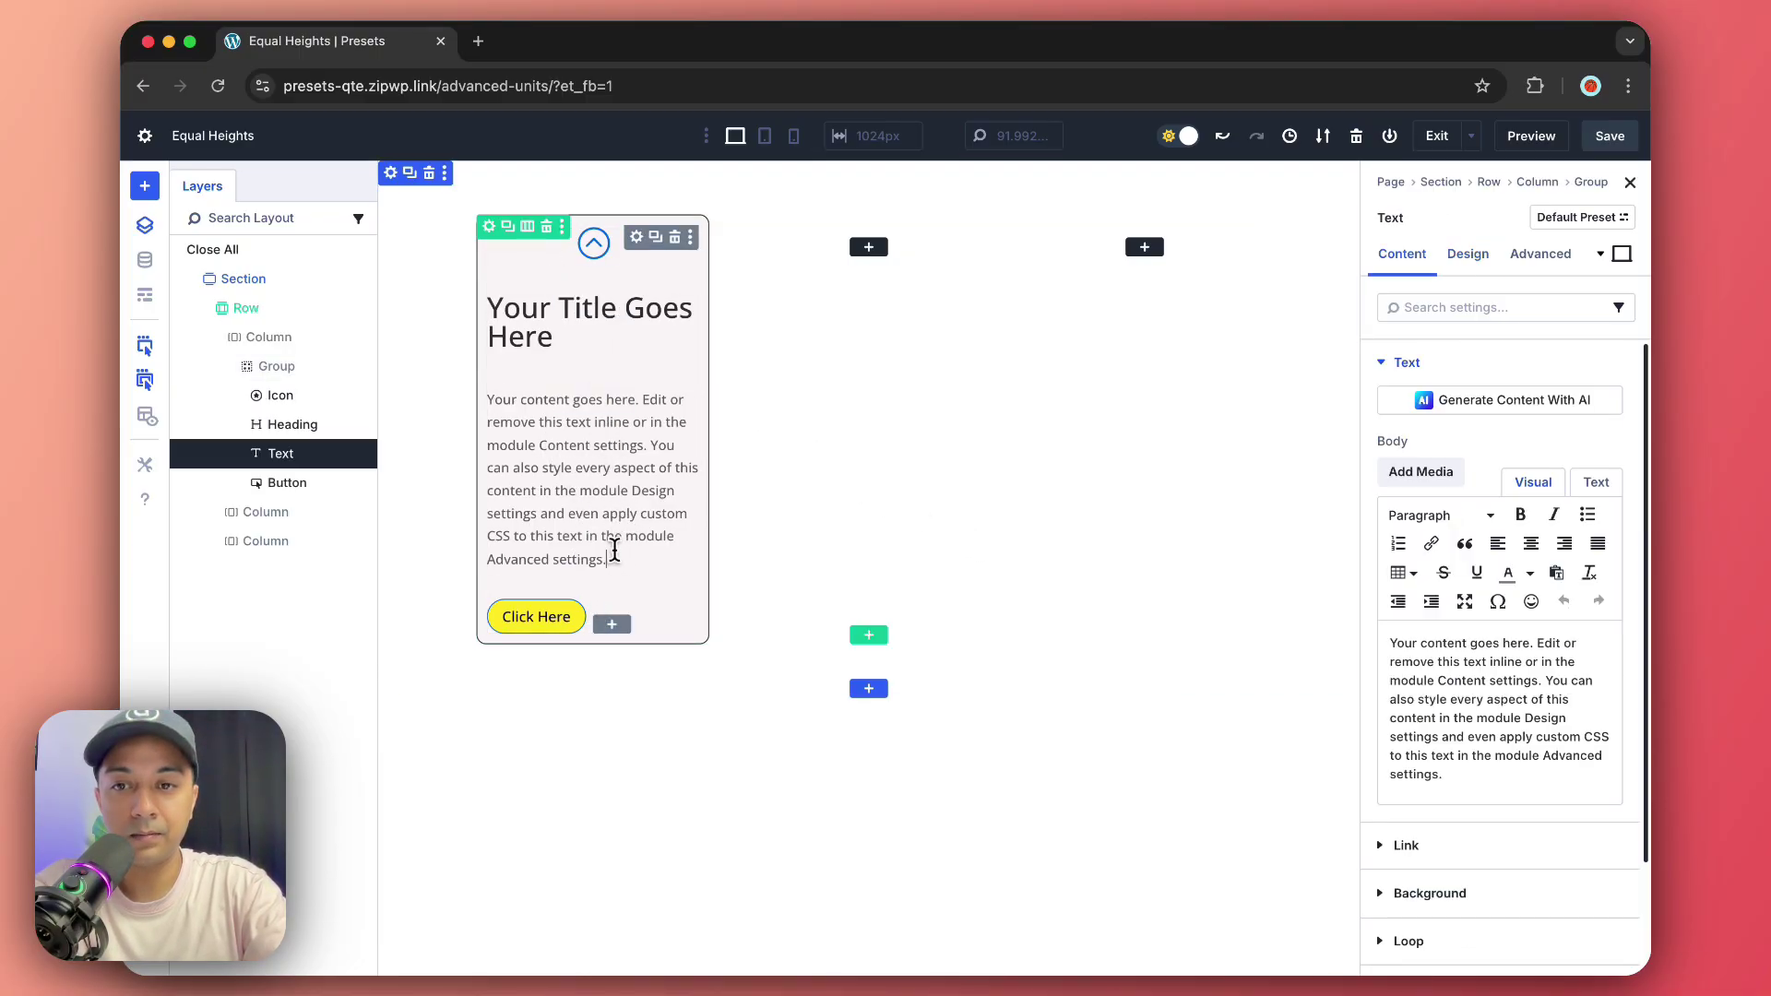
{"action": "left_click_drag", "start_coordinate": [614, 552], "coordinate": [631, 489]}
{"action": "key", "text": "super+c"}
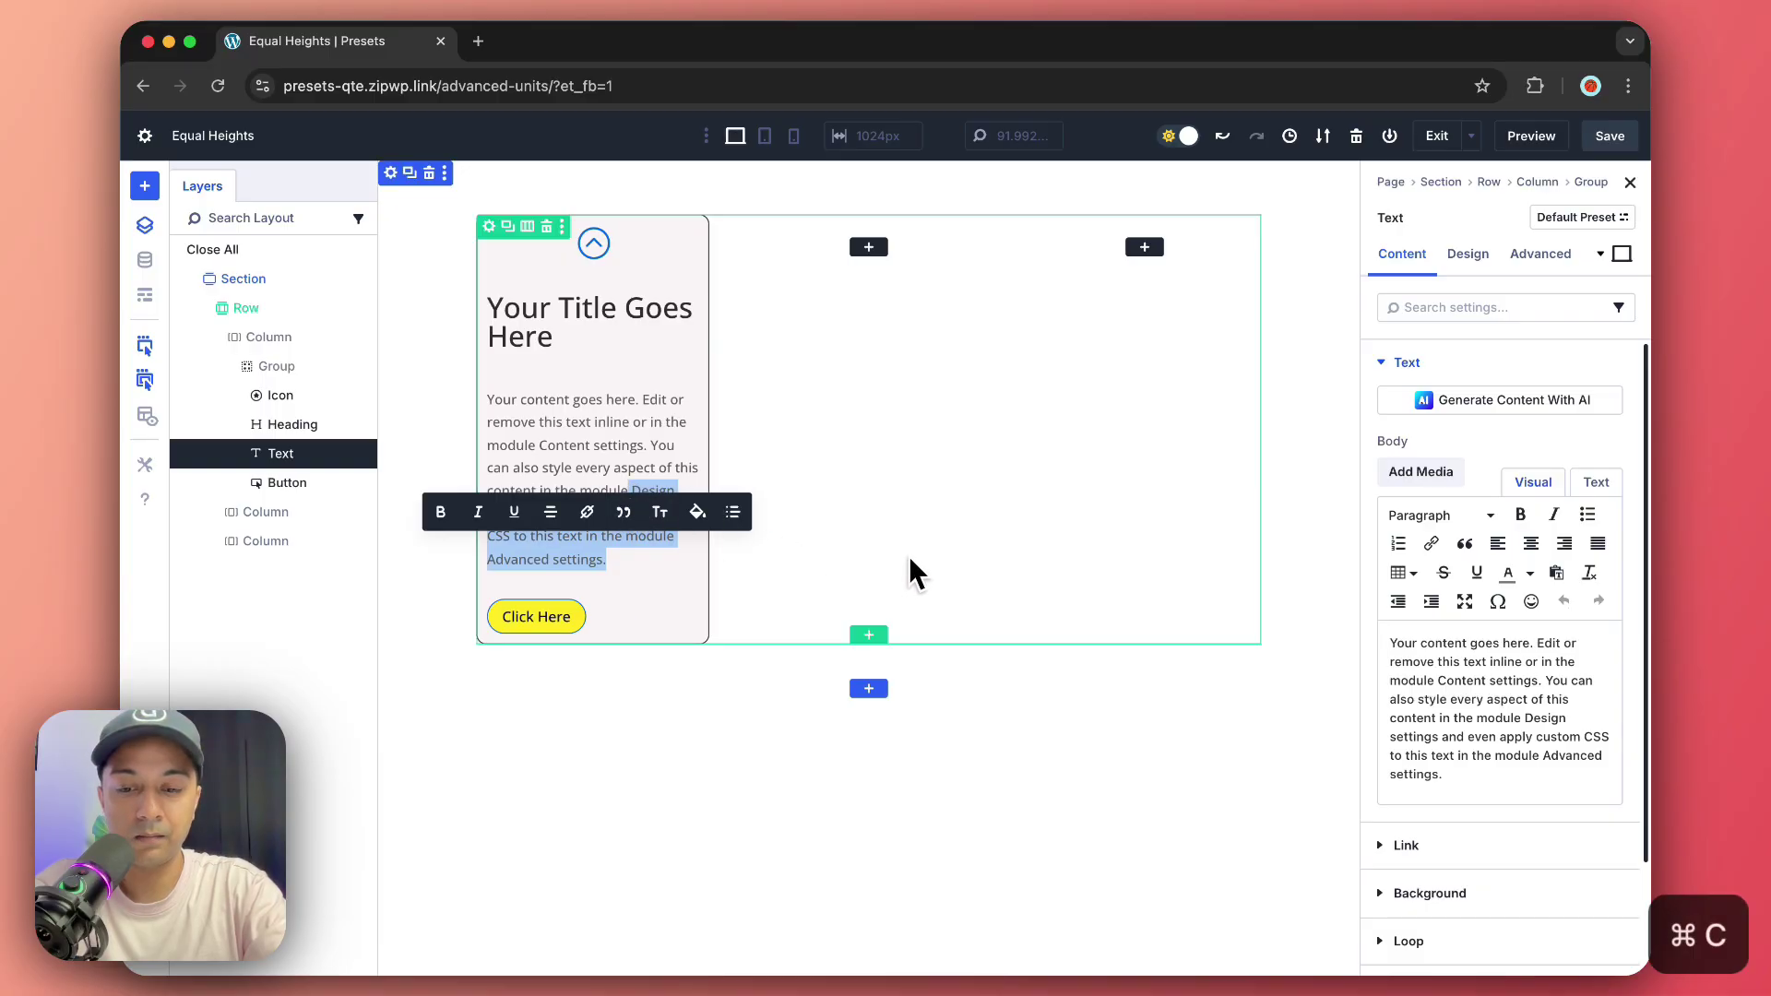
{"action": "key", "text": "super+v"}
{"action": "key", "text": "super+v"}
{"action": "key", "text": "super+v"}
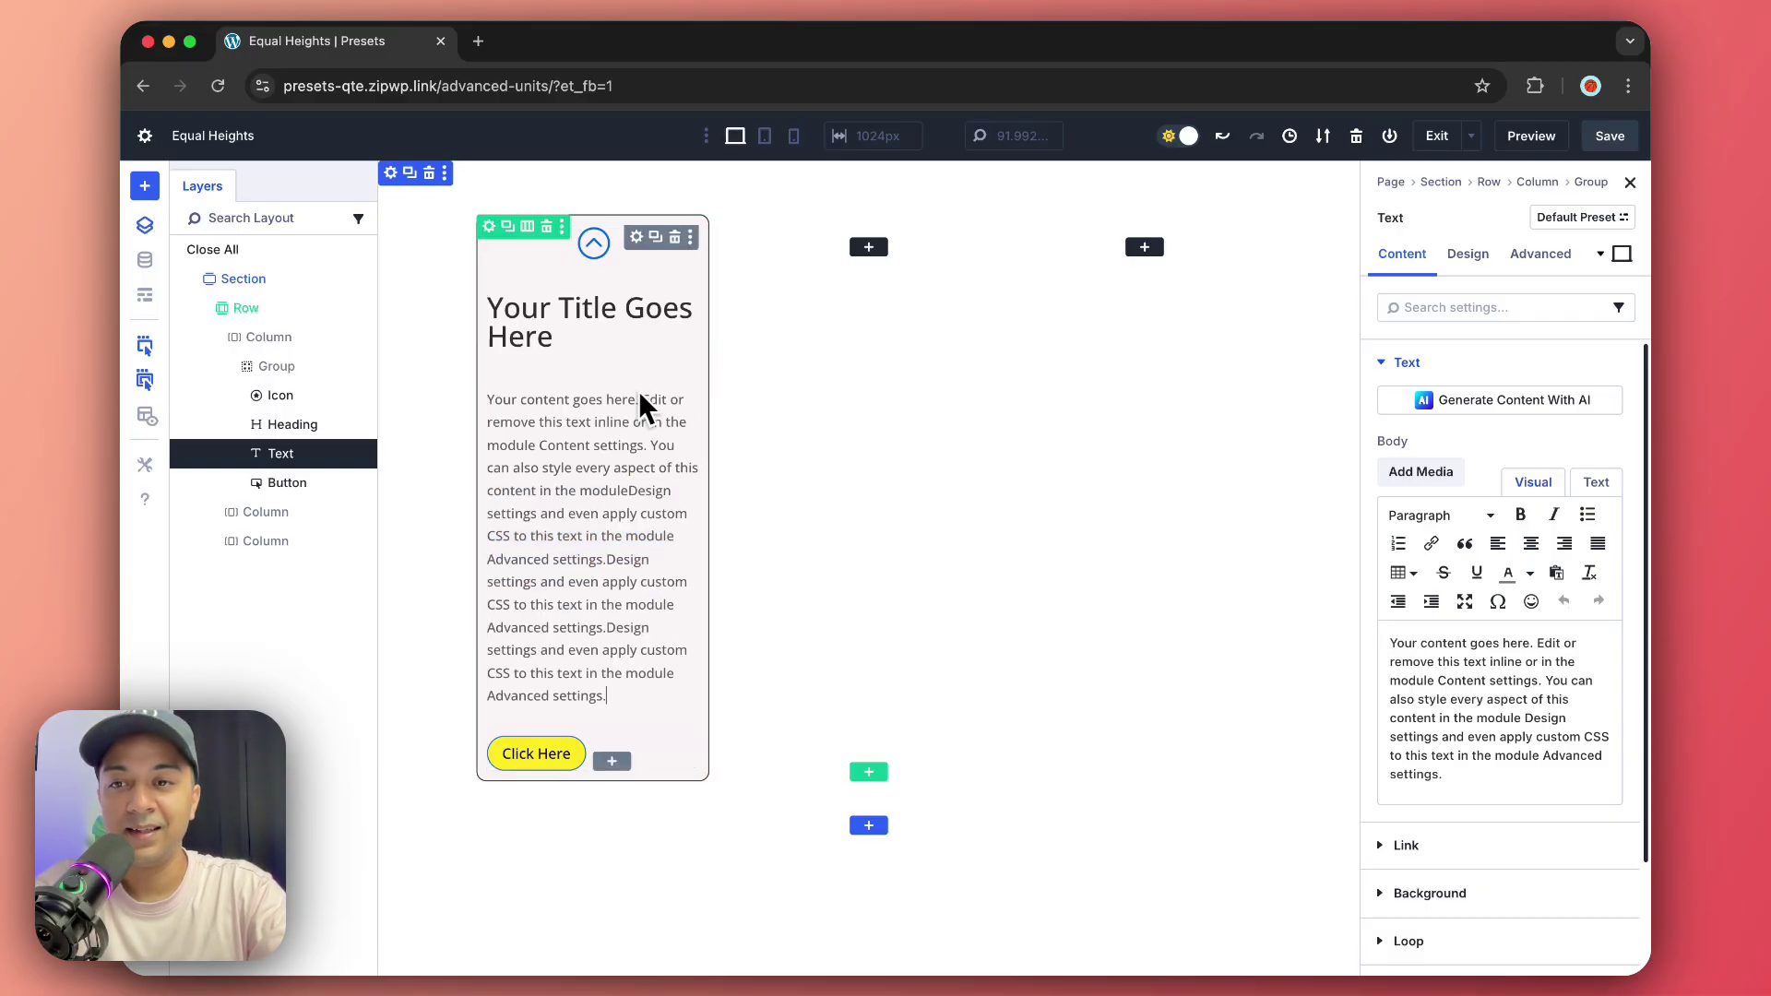
- From the Row, delete the two empty columns and duplicate the finished card column
{"action": "left_click", "coordinate": [268, 308]}
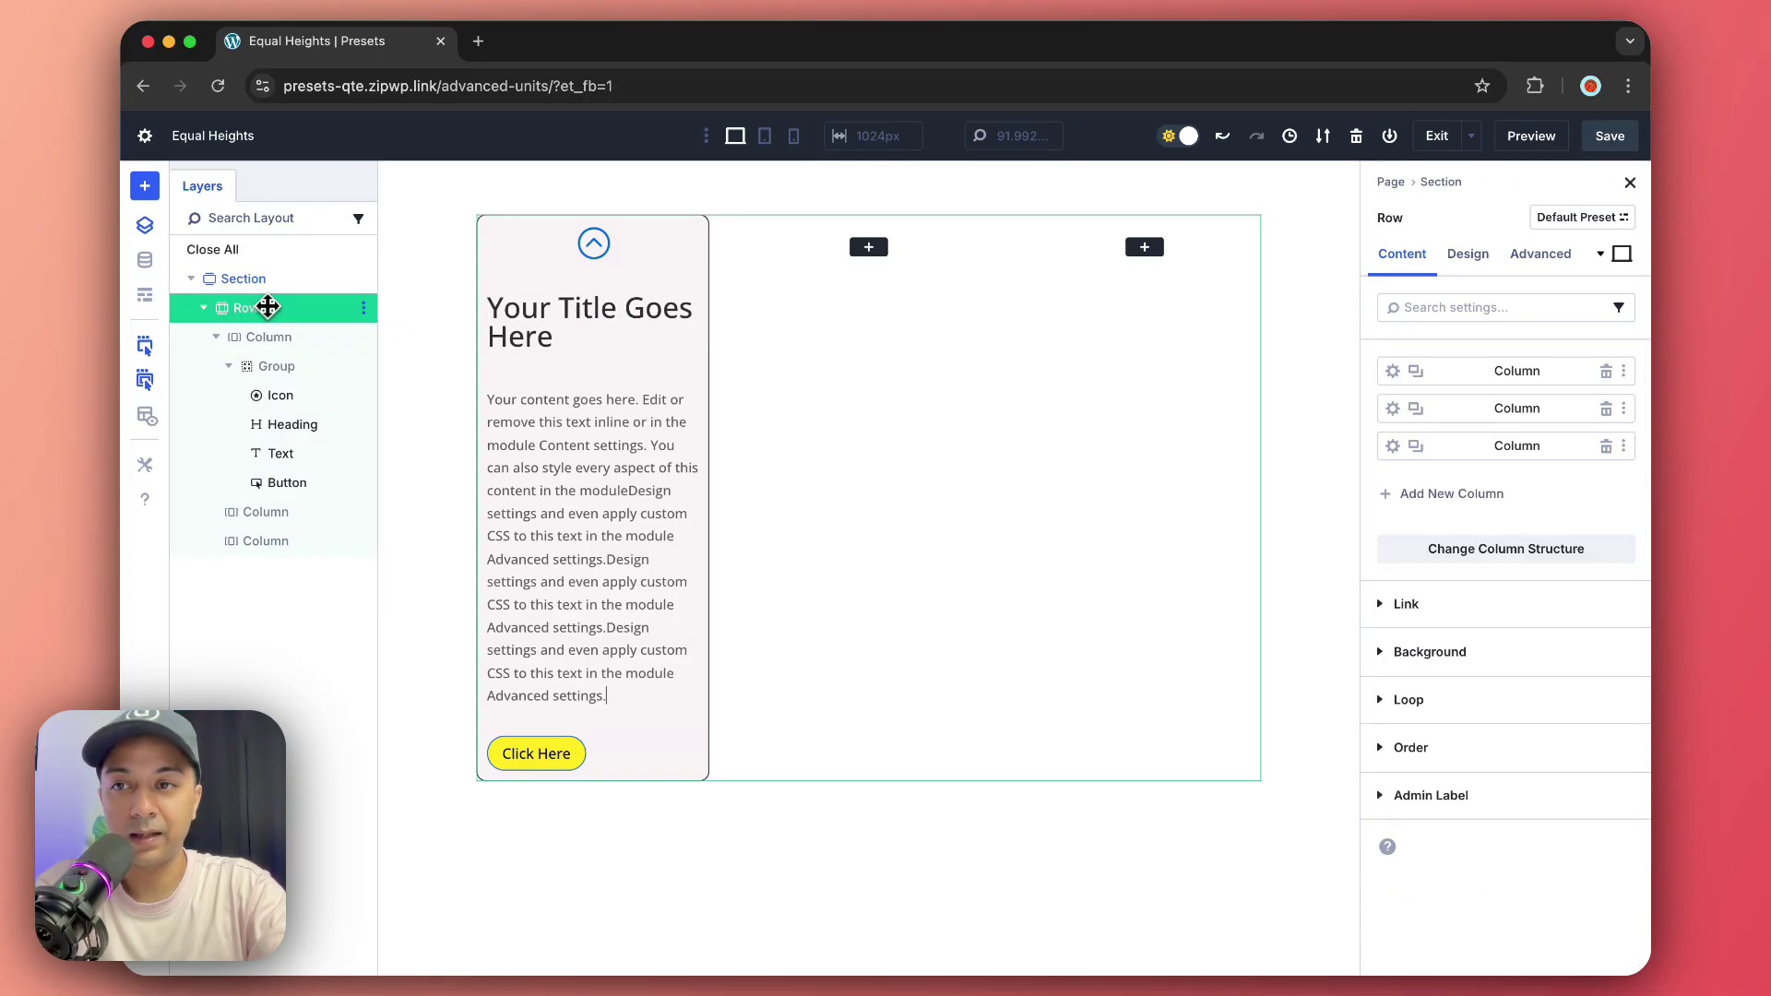
{"action": "left_click", "coordinate": [1606, 409]}
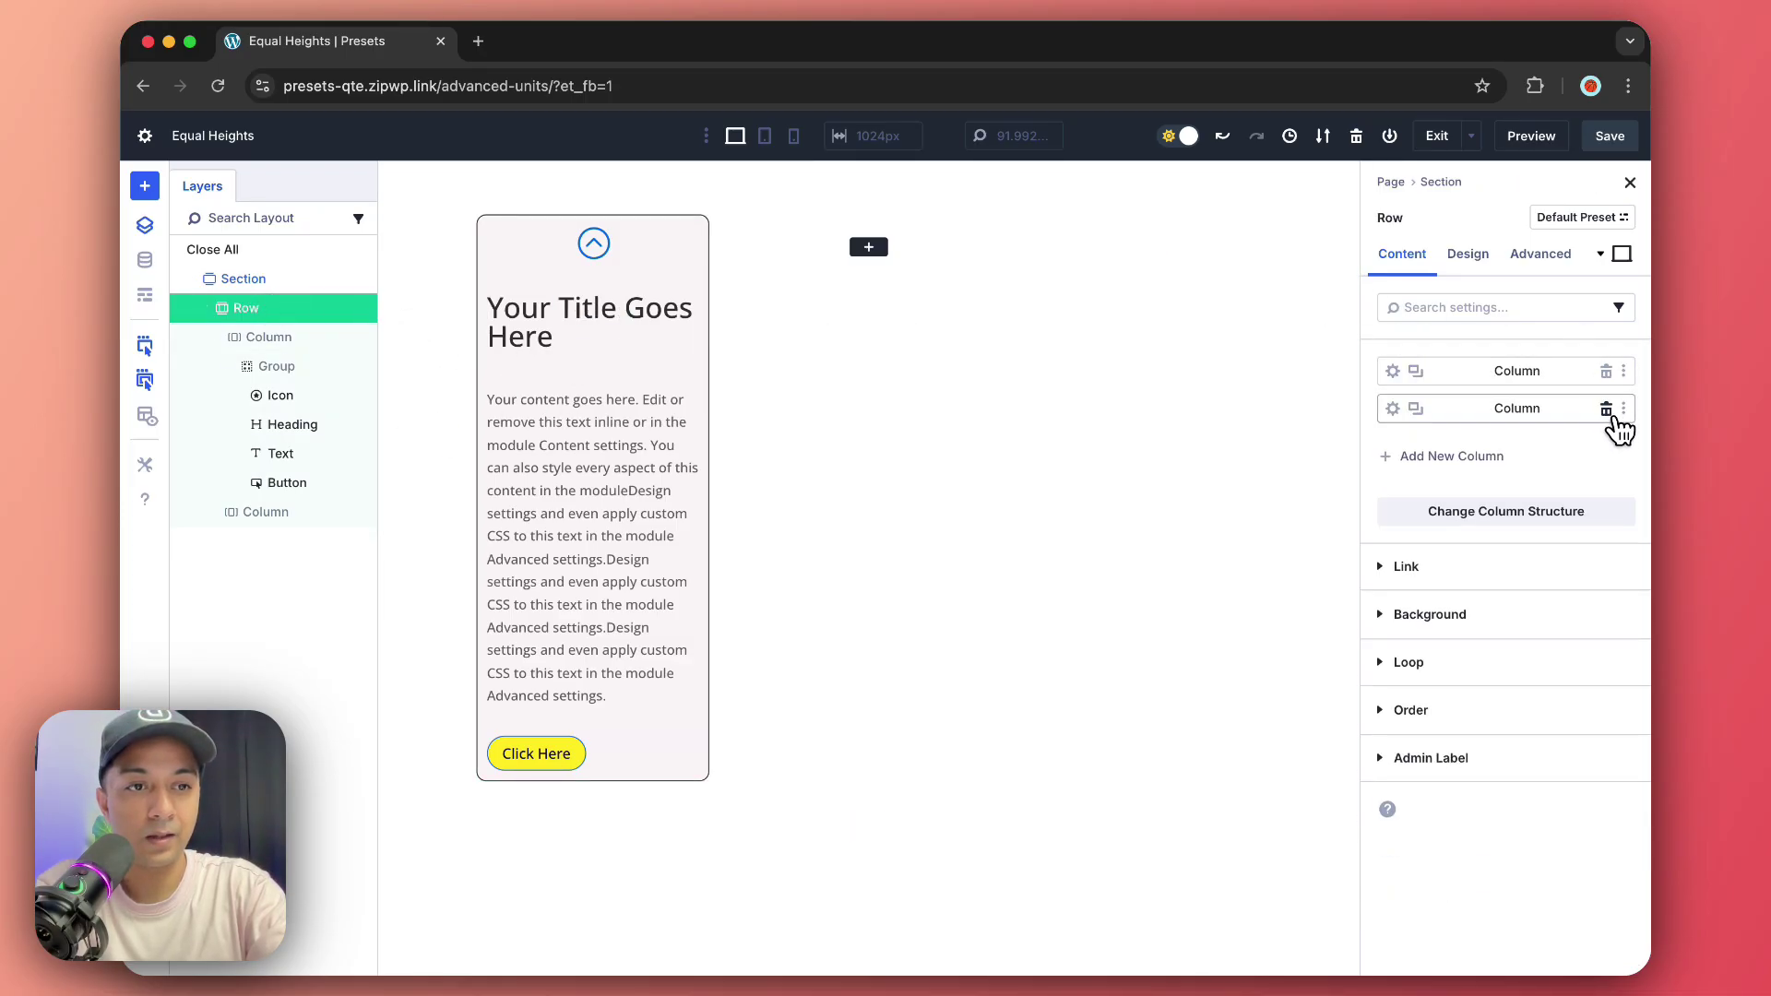
{"action": "left_click", "coordinate": [1415, 373]}
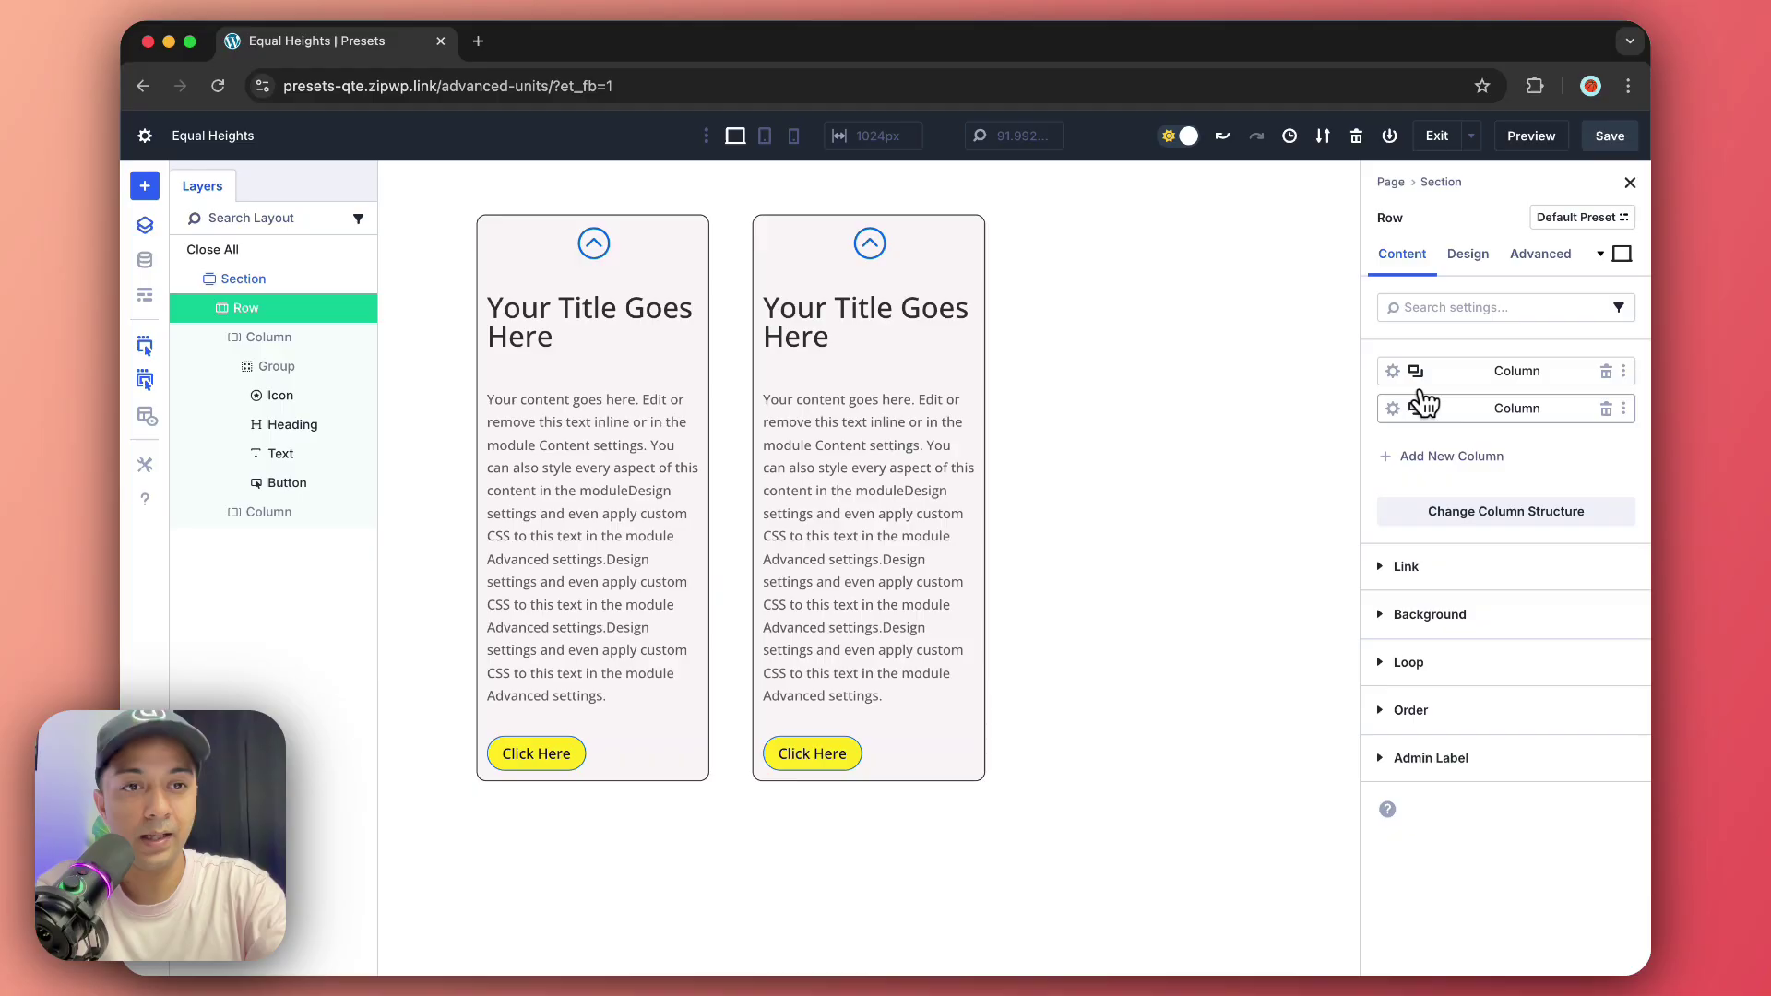
- Duplicate the card to a third column and delete the middle card's paragraph from 'the module' onward
{"action": "left_click", "coordinate": [1416, 407]}
{"action": "left_click", "coordinate": [933, 681]}
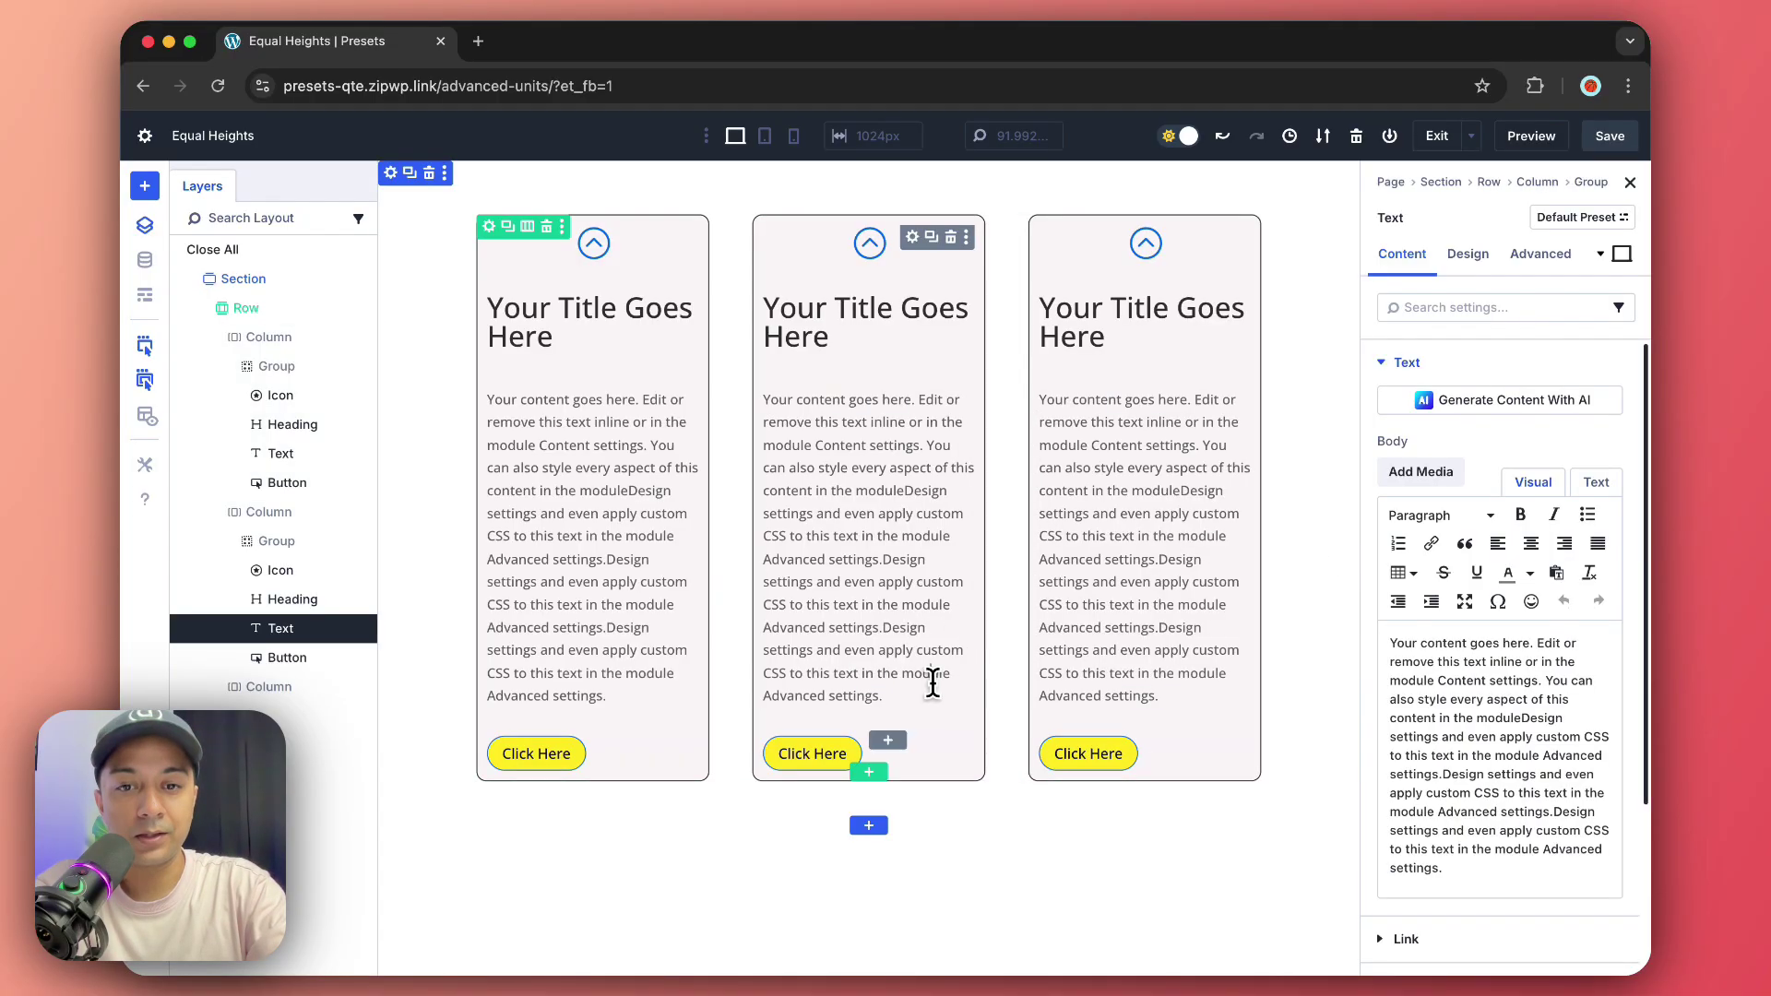
{"action": "left_click_drag", "start_coordinate": [904, 691], "coordinate": [882, 605]}
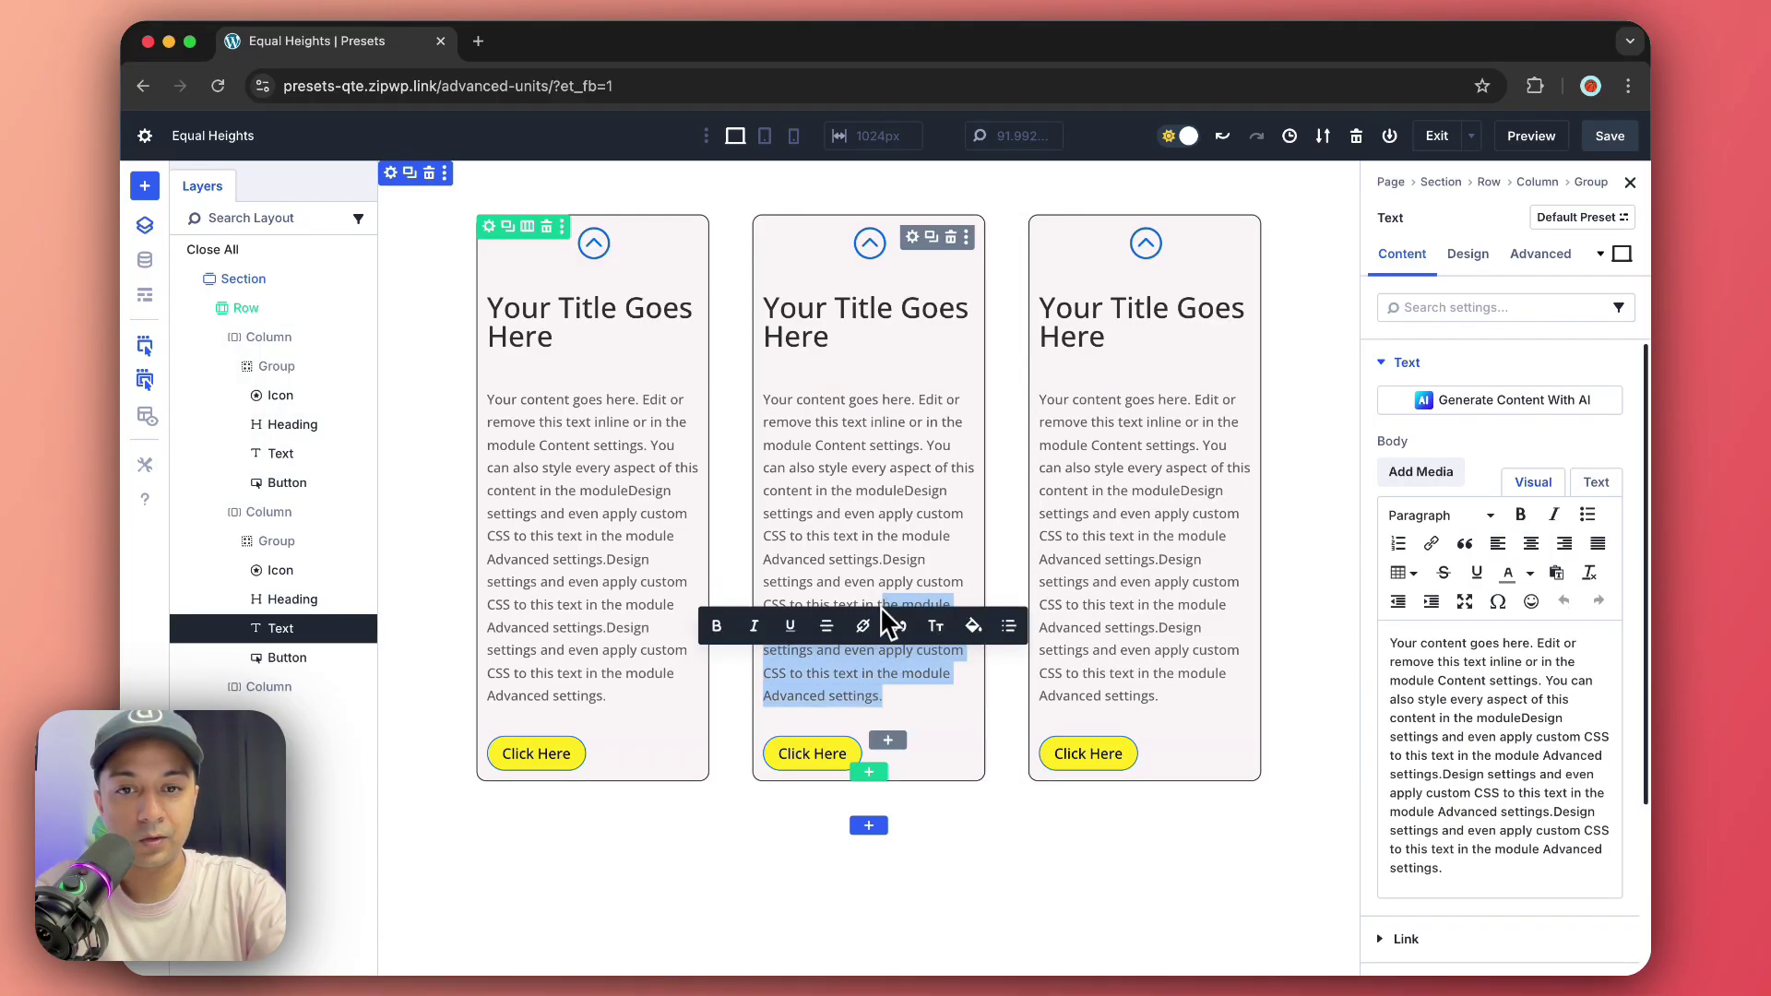
{"action": "key", "text": "BackSpace"}
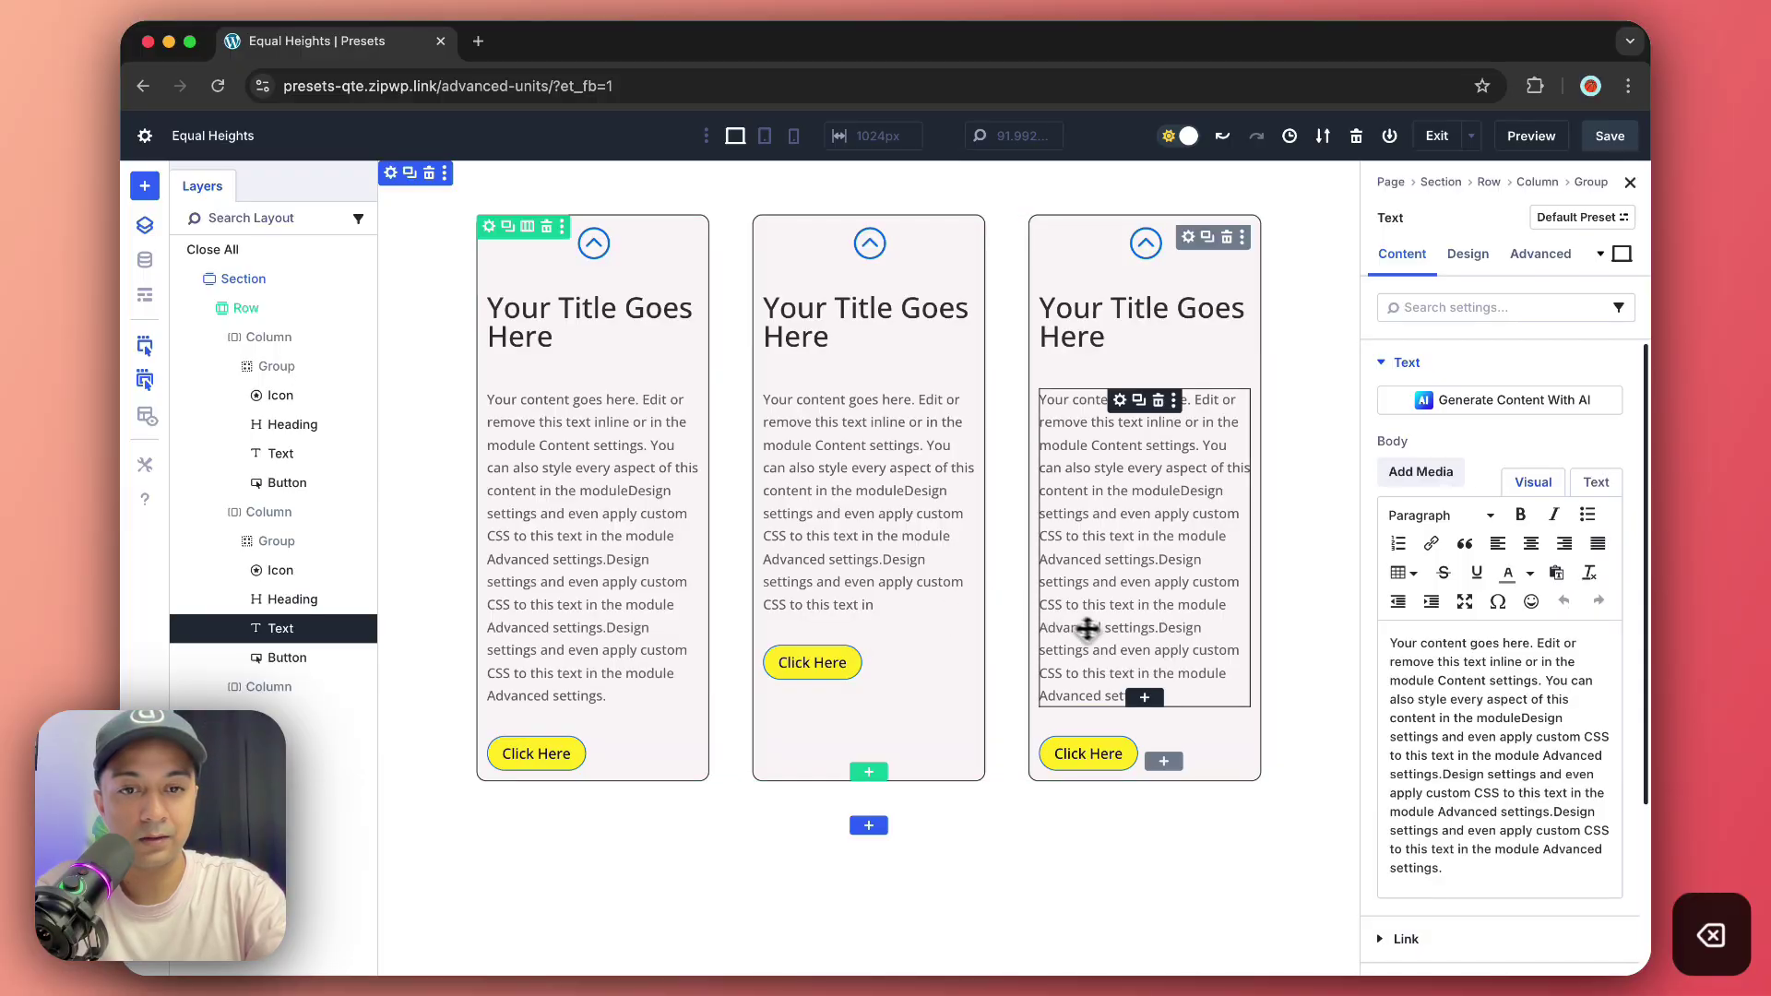
- Delete the third card's paragraph after 'every', leaving long, medium and short texts
{"action": "left_click", "coordinate": [1135, 665]}
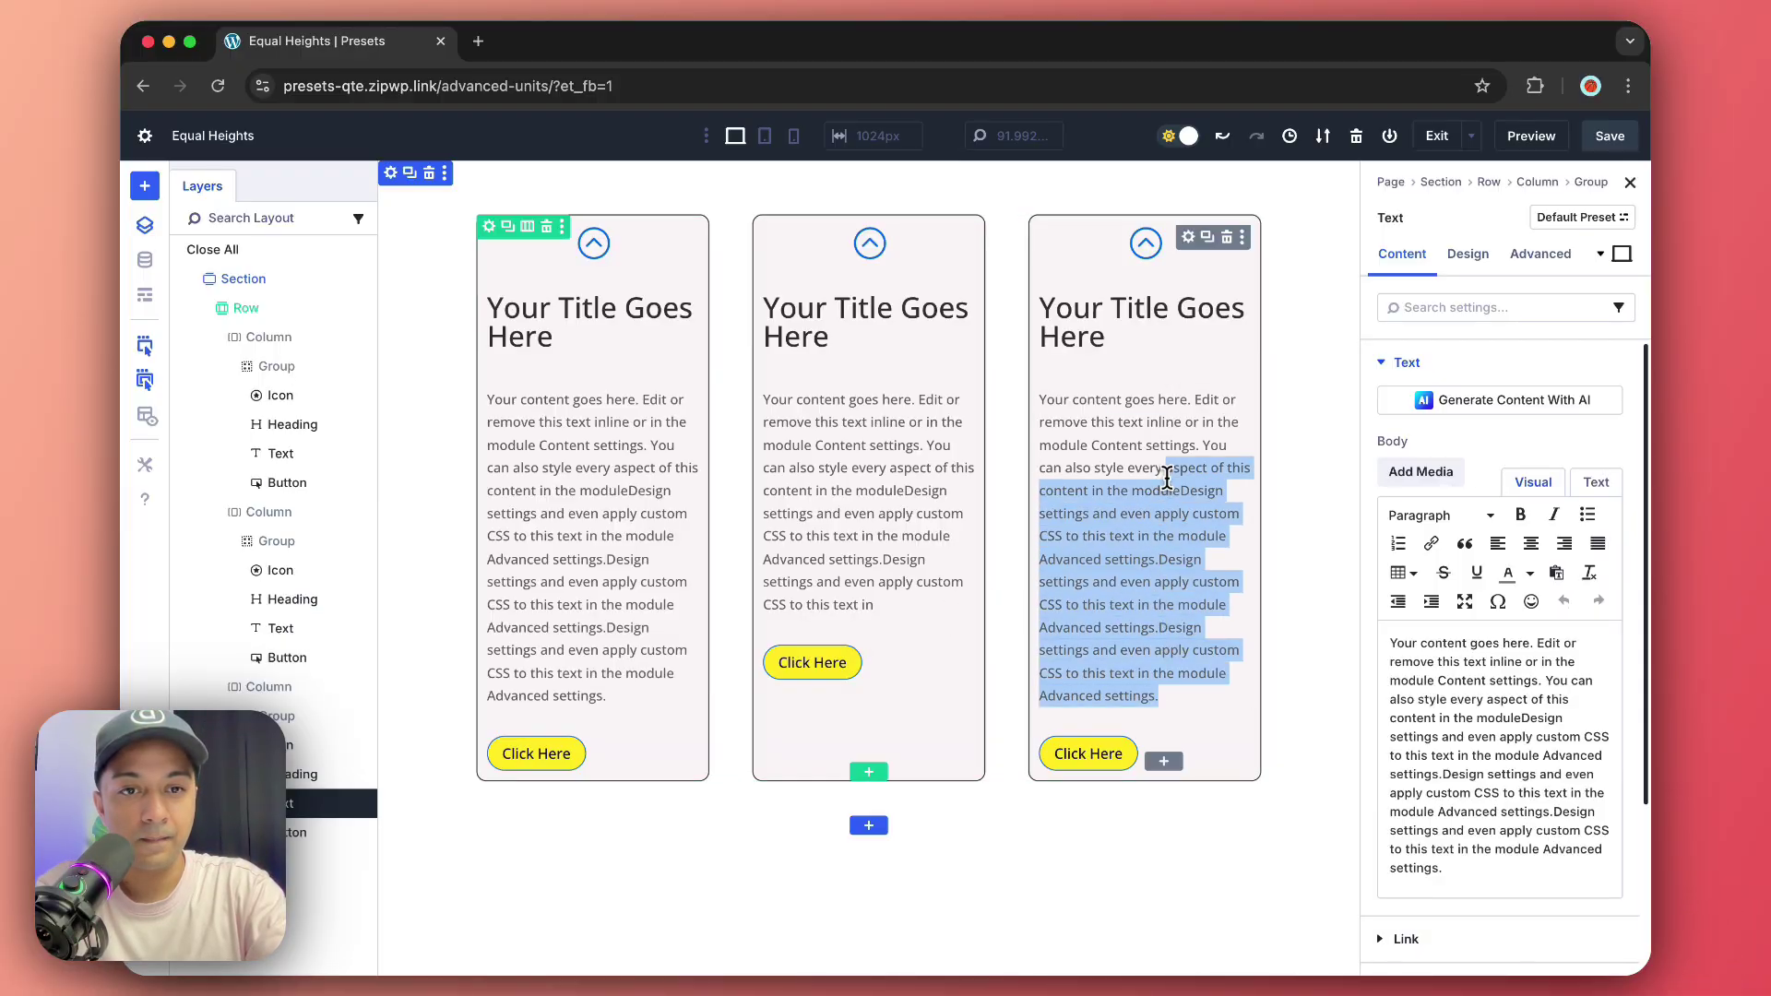
{"action": "left_click_drag", "start_coordinate": [1167, 692], "coordinate": [1161, 468]}
{"action": "key", "text": "BackSpace"}
{"action": "left_click", "coordinate": [1307, 554]}
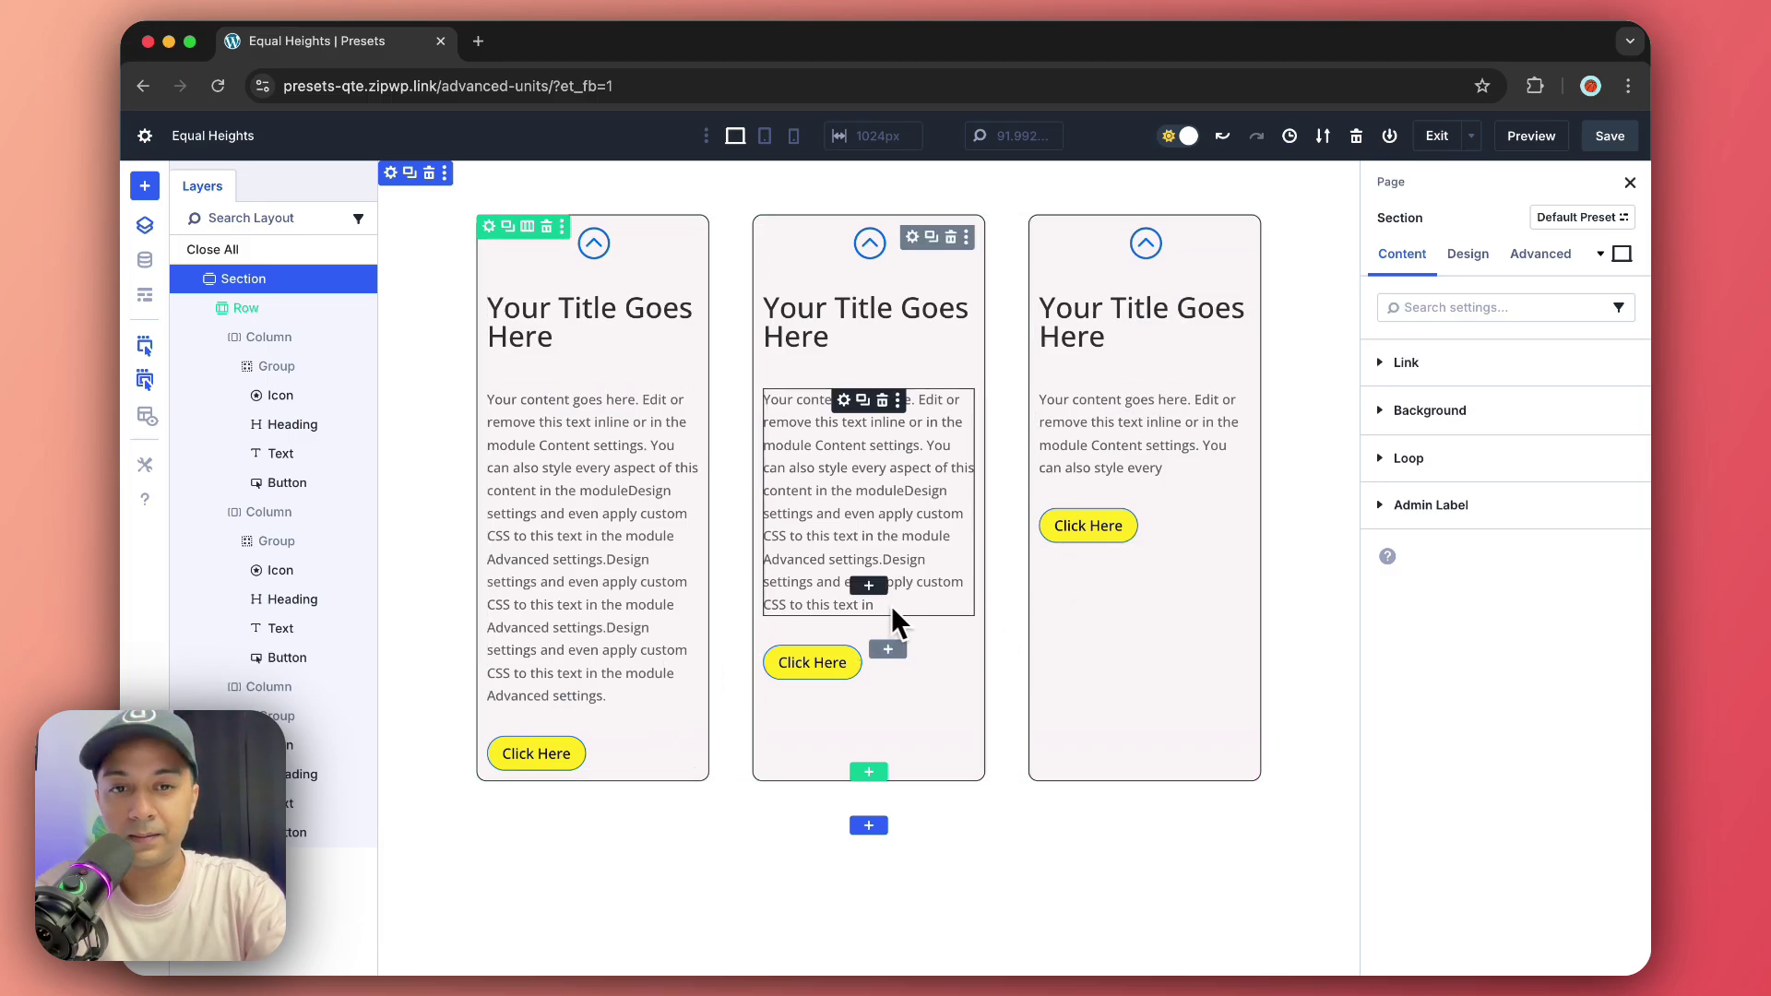
- Set the first card's Text module to Grow to Fill under Design > Sizing
{"action": "left_click", "coordinate": [1006, 547]}
{"action": "left_click", "coordinate": [578, 461]}
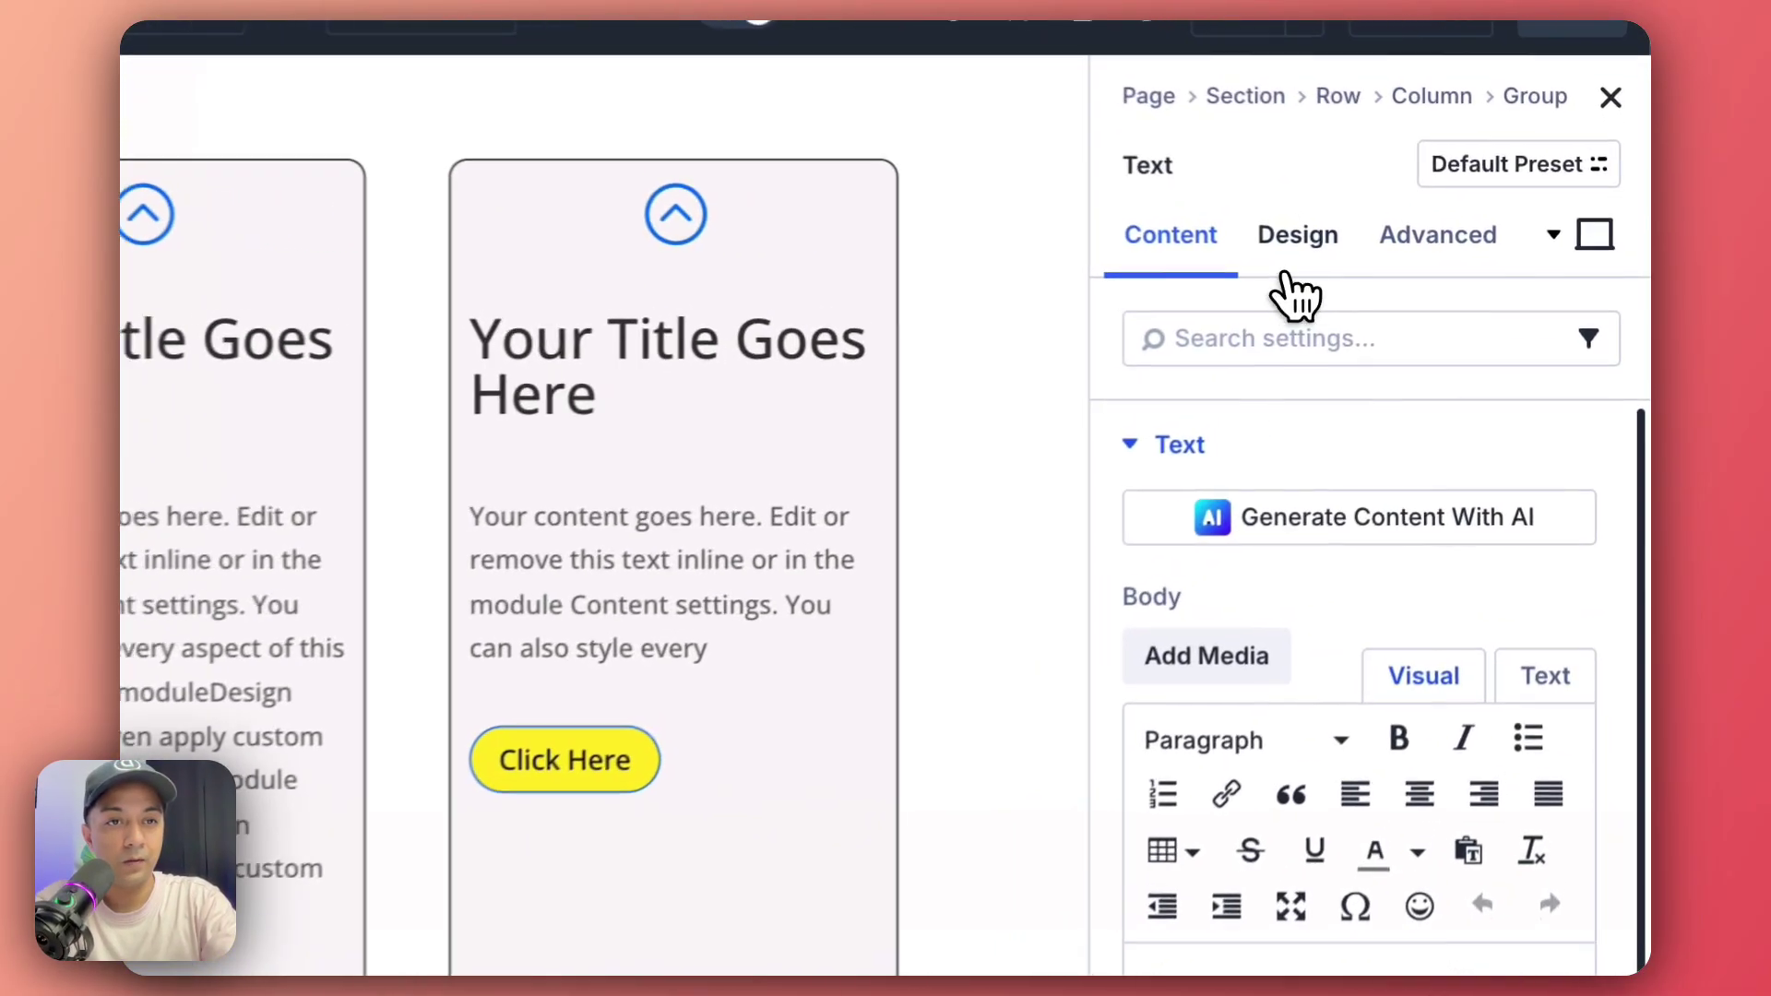
{"action": "left_click", "coordinate": [1468, 258]}
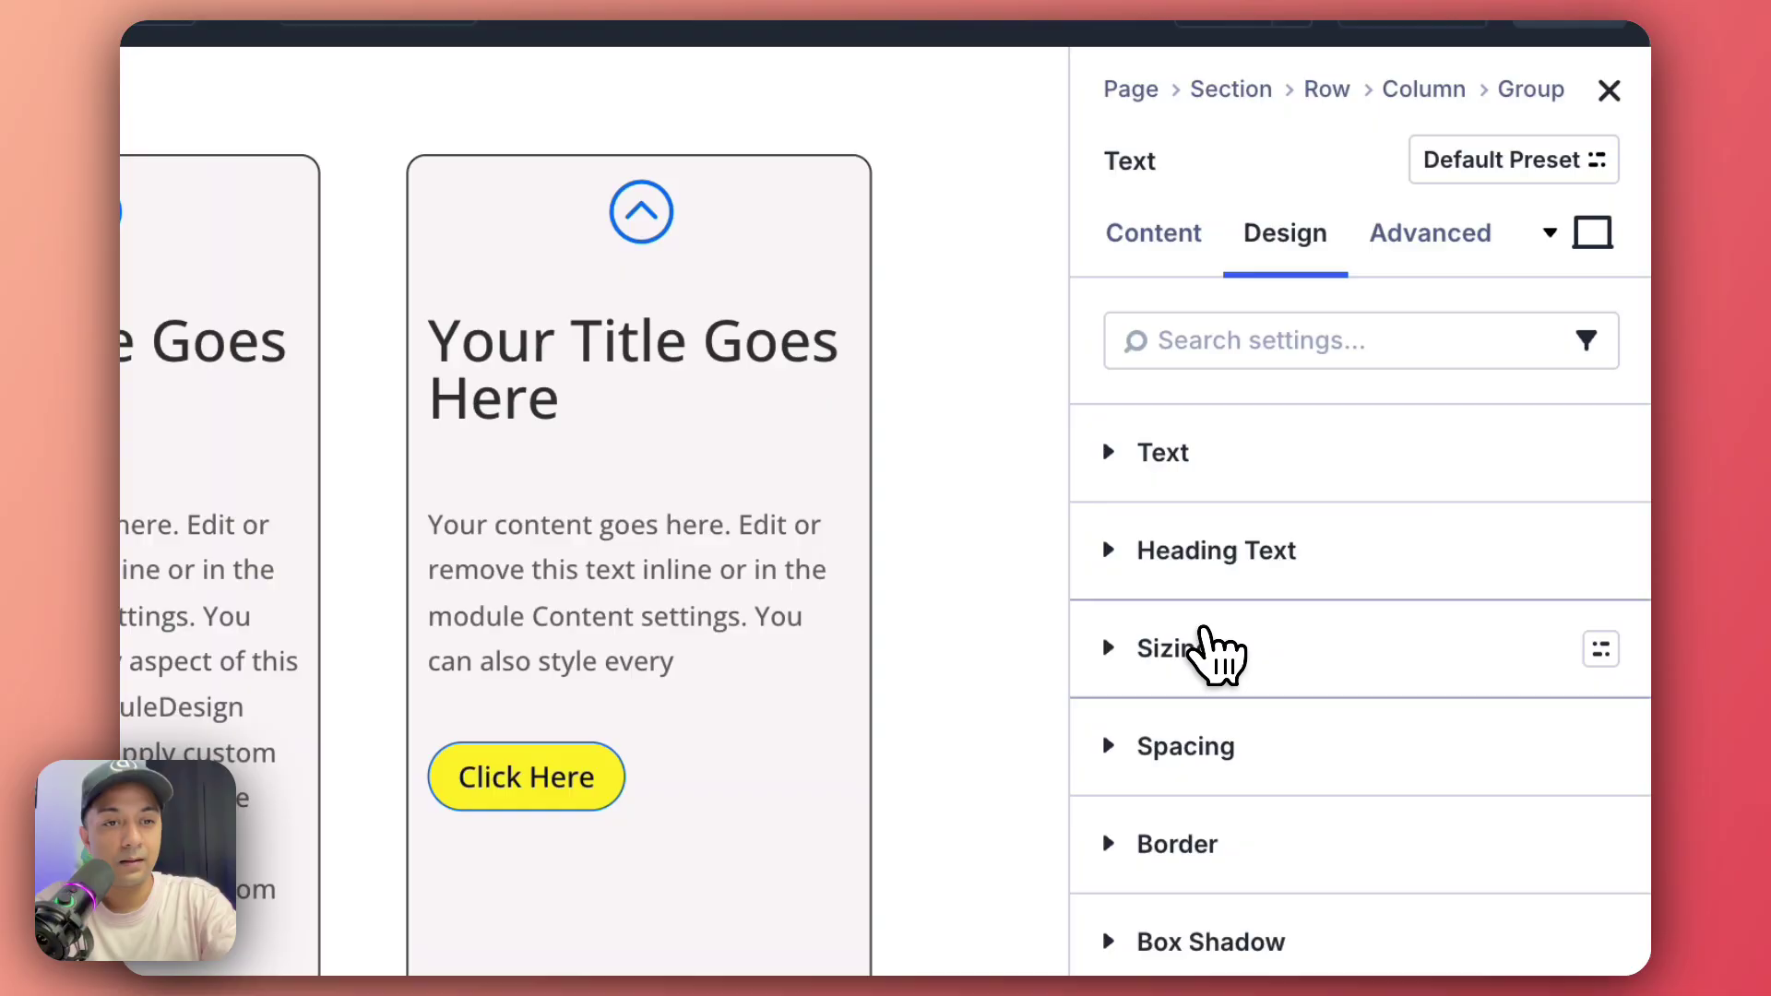
{"action": "left_click", "coordinate": [1185, 656]}
{"action": "left_click", "coordinate": [1284, 515]}
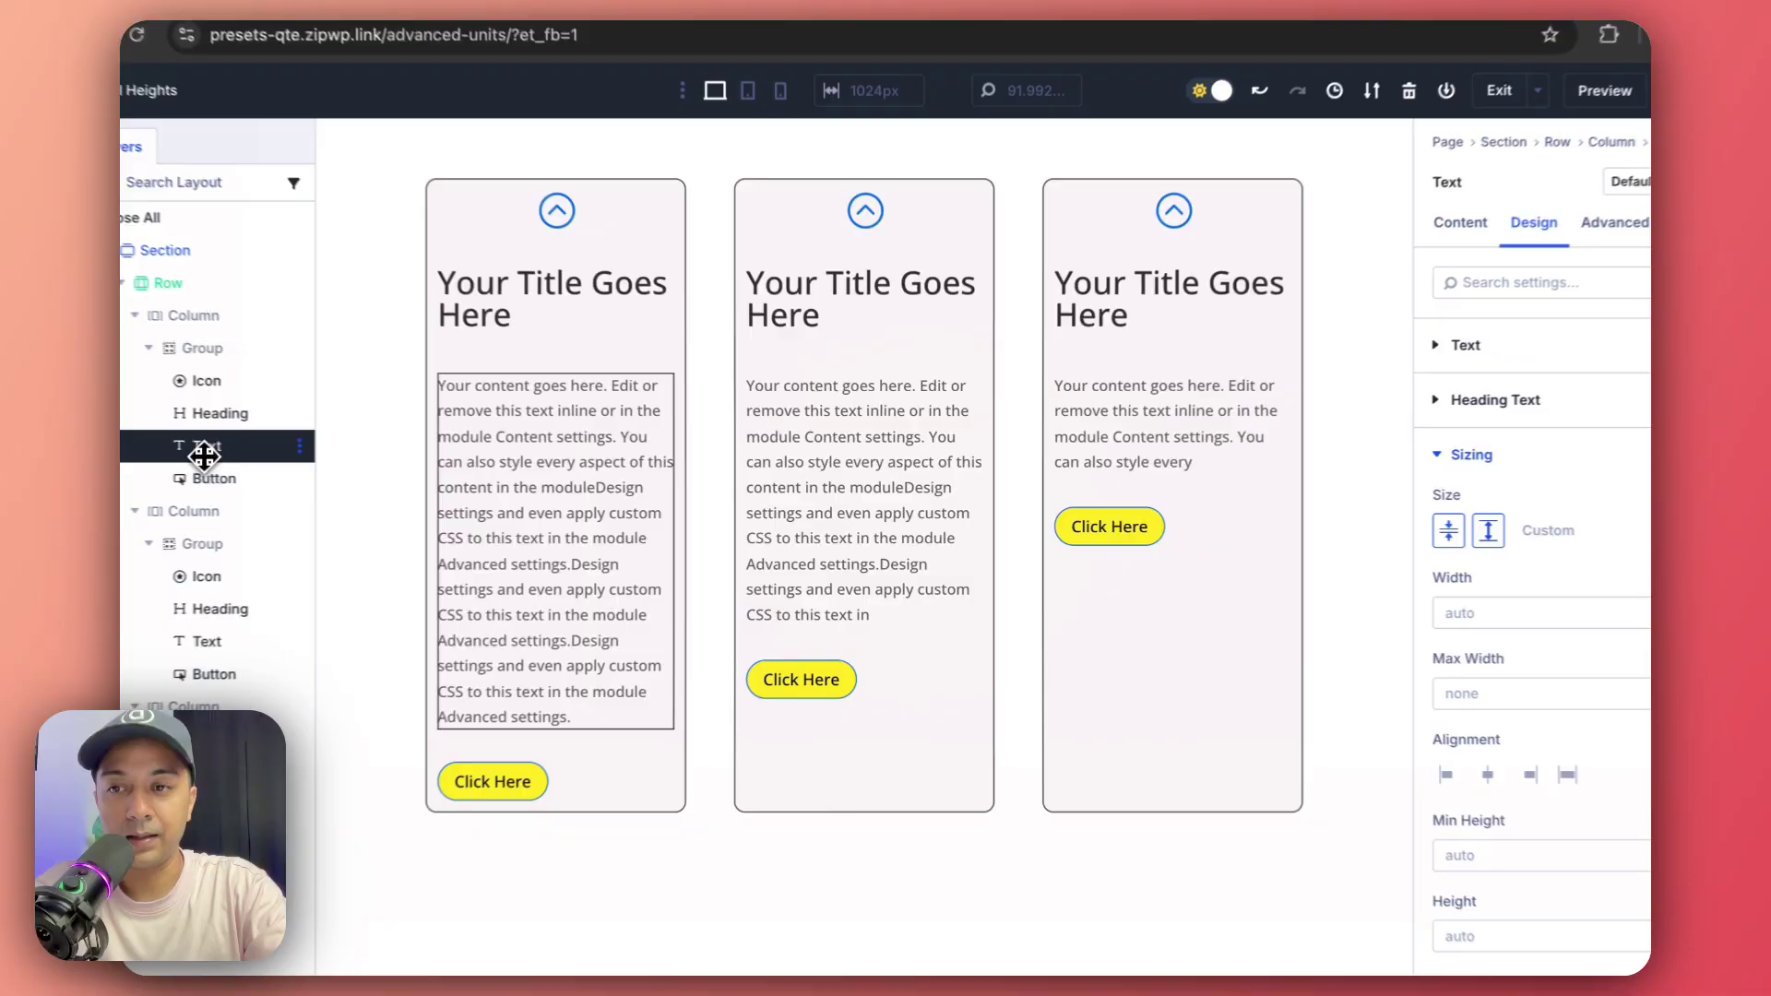
- Copy the first Text module's attributes from its layer context menu
{"action": "right_click", "coordinate": [273, 458]}
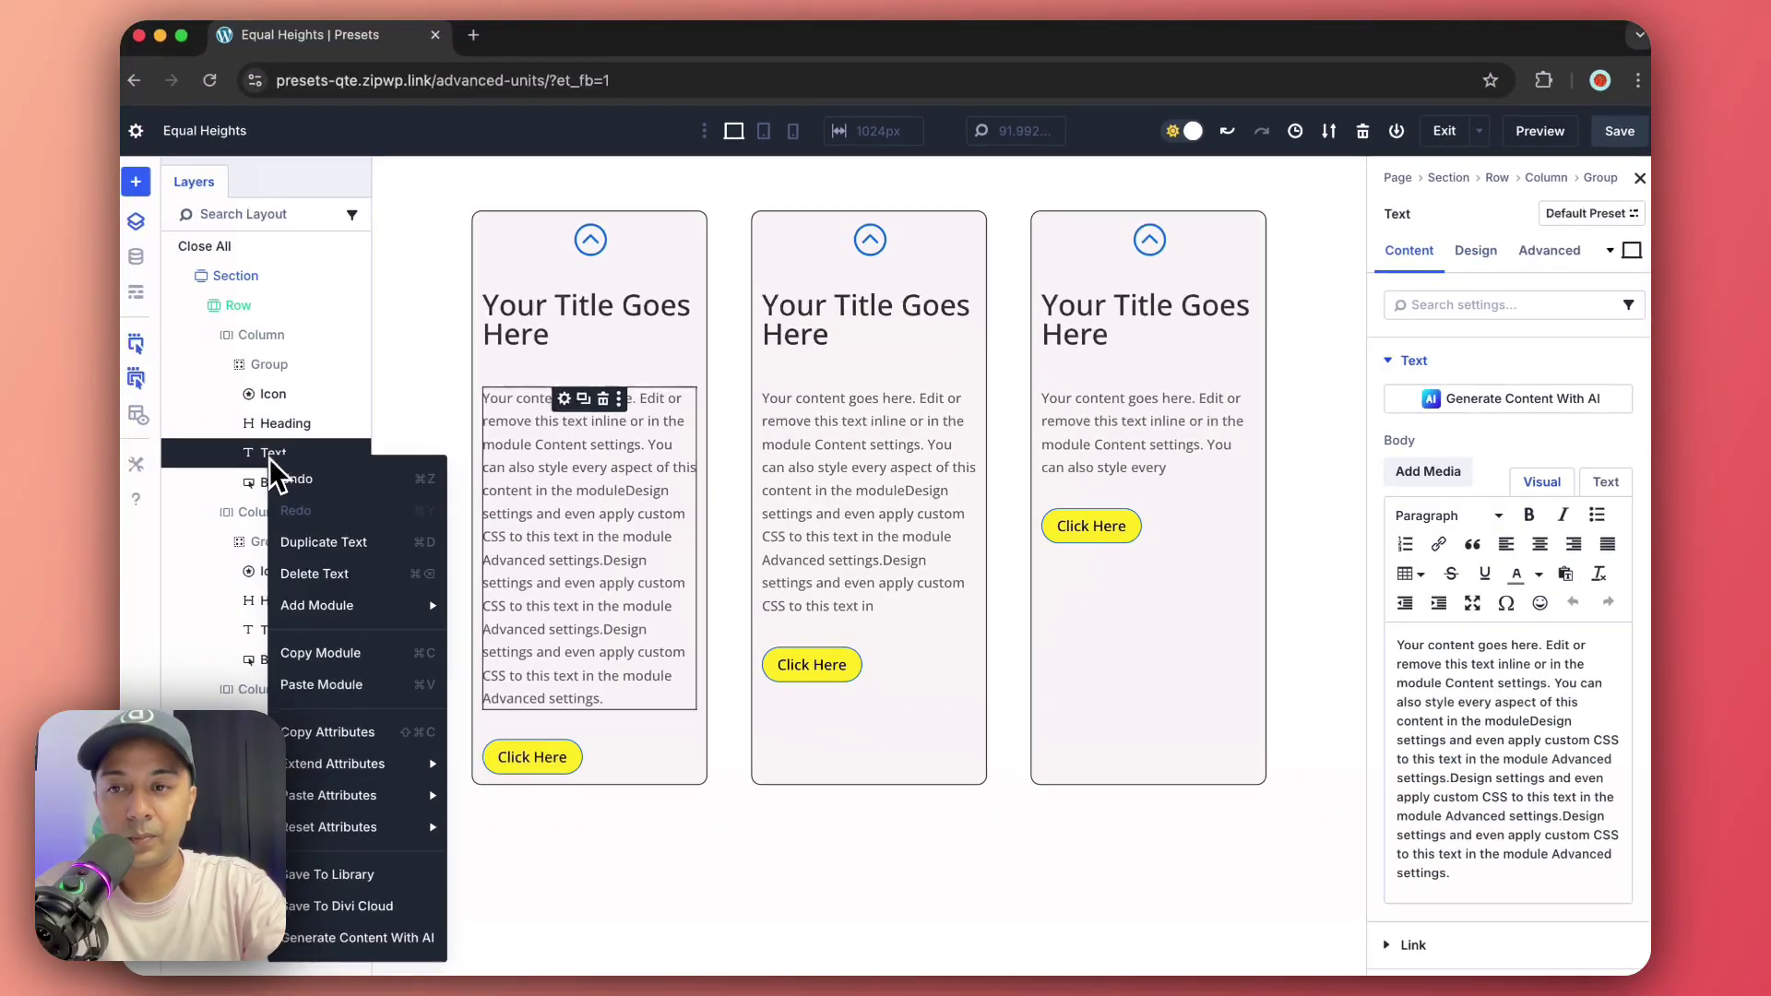
{"action": "left_click", "coordinate": [358, 650]}
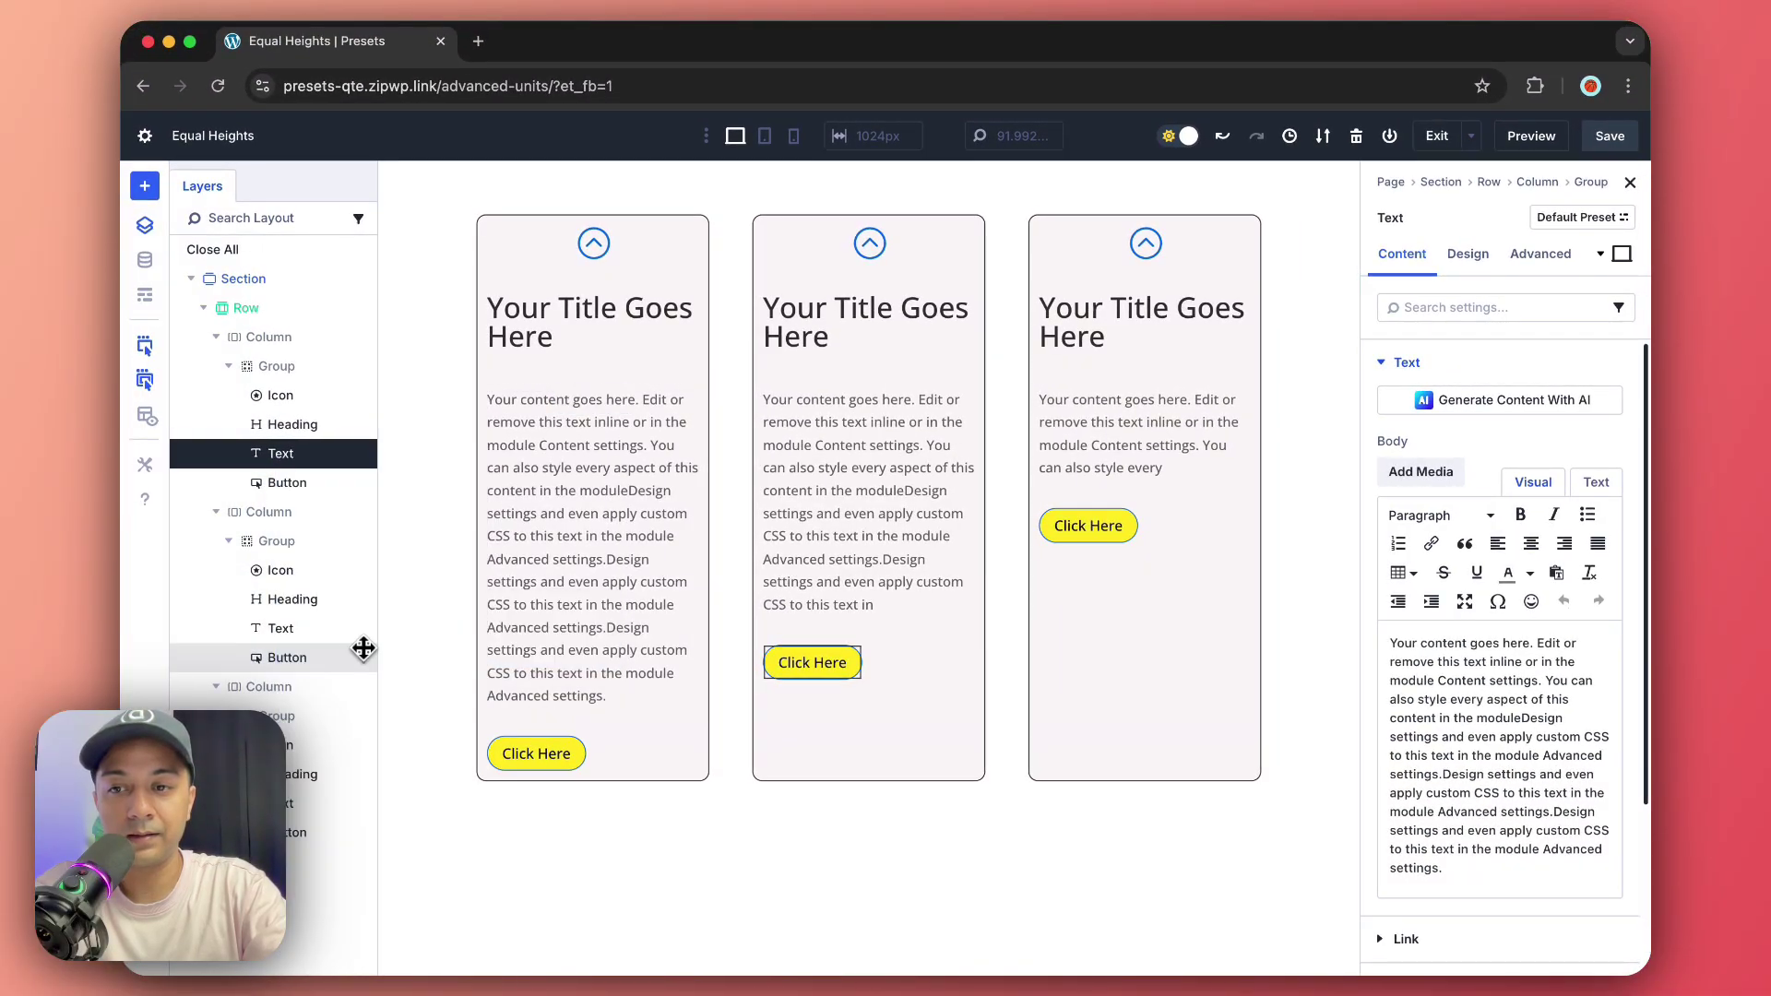
{"action": "right_click", "coordinate": [285, 458]}
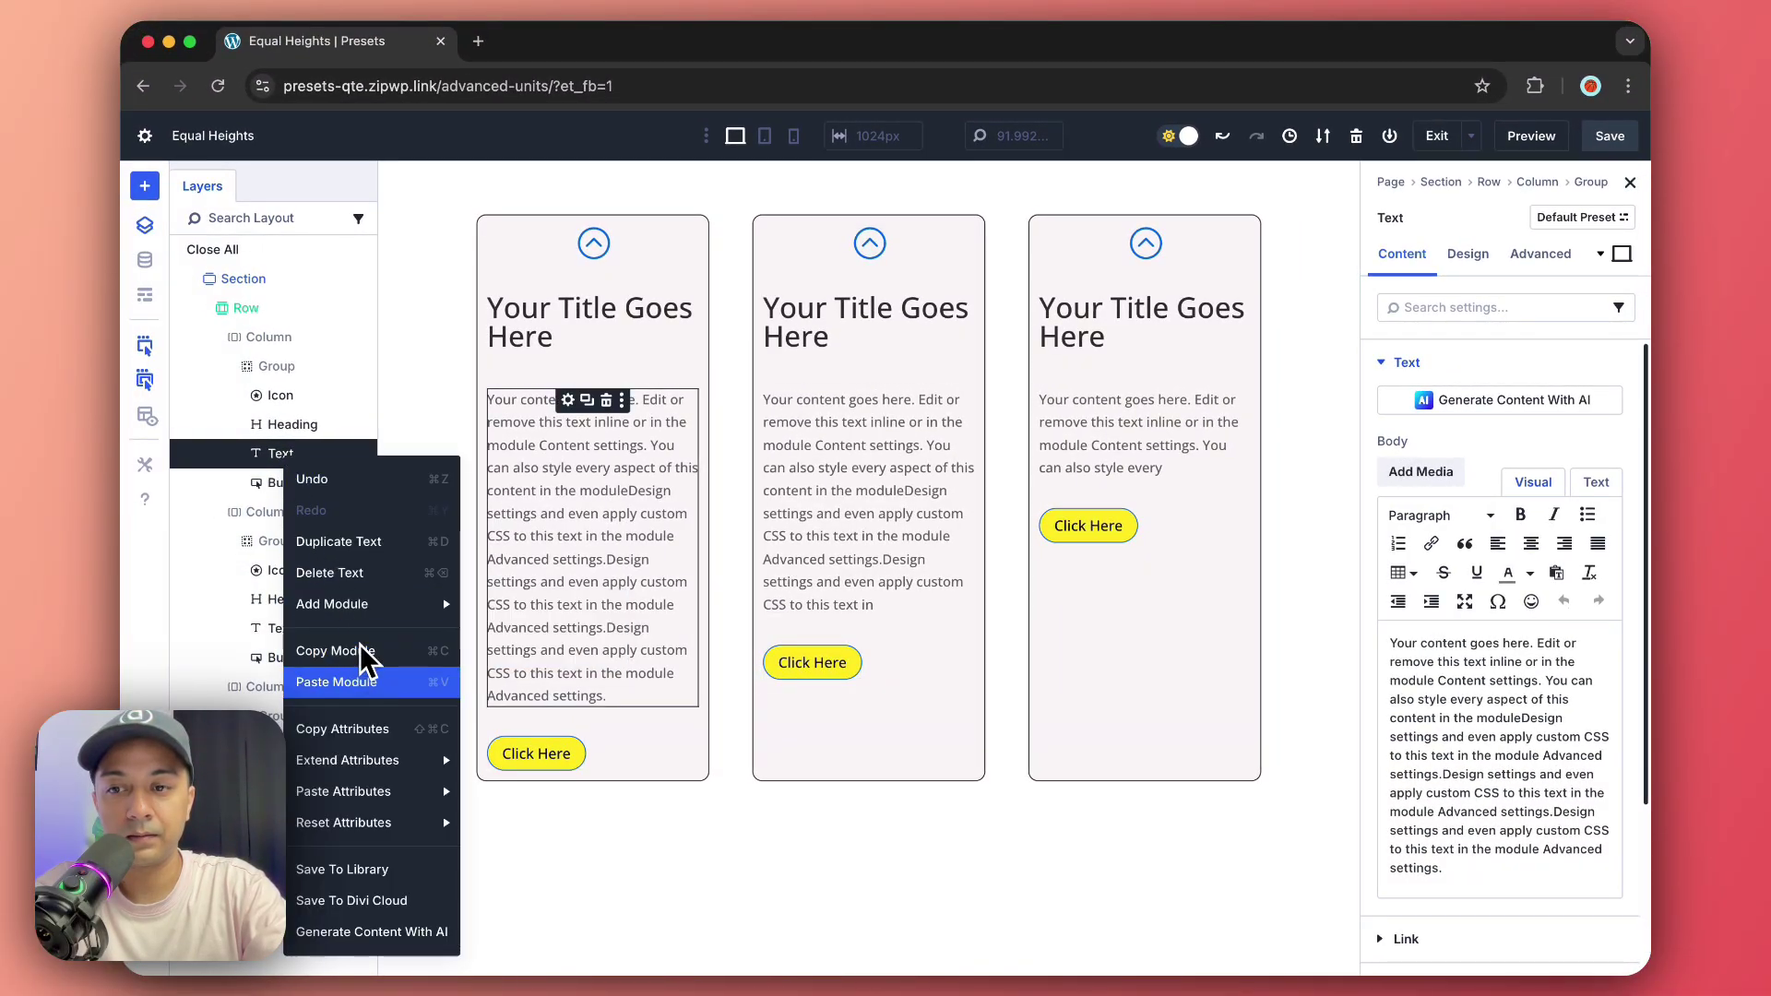
{"action": "left_click", "coordinate": [396, 730]}
{"action": "mouse_move", "coordinate": [868, 501]}
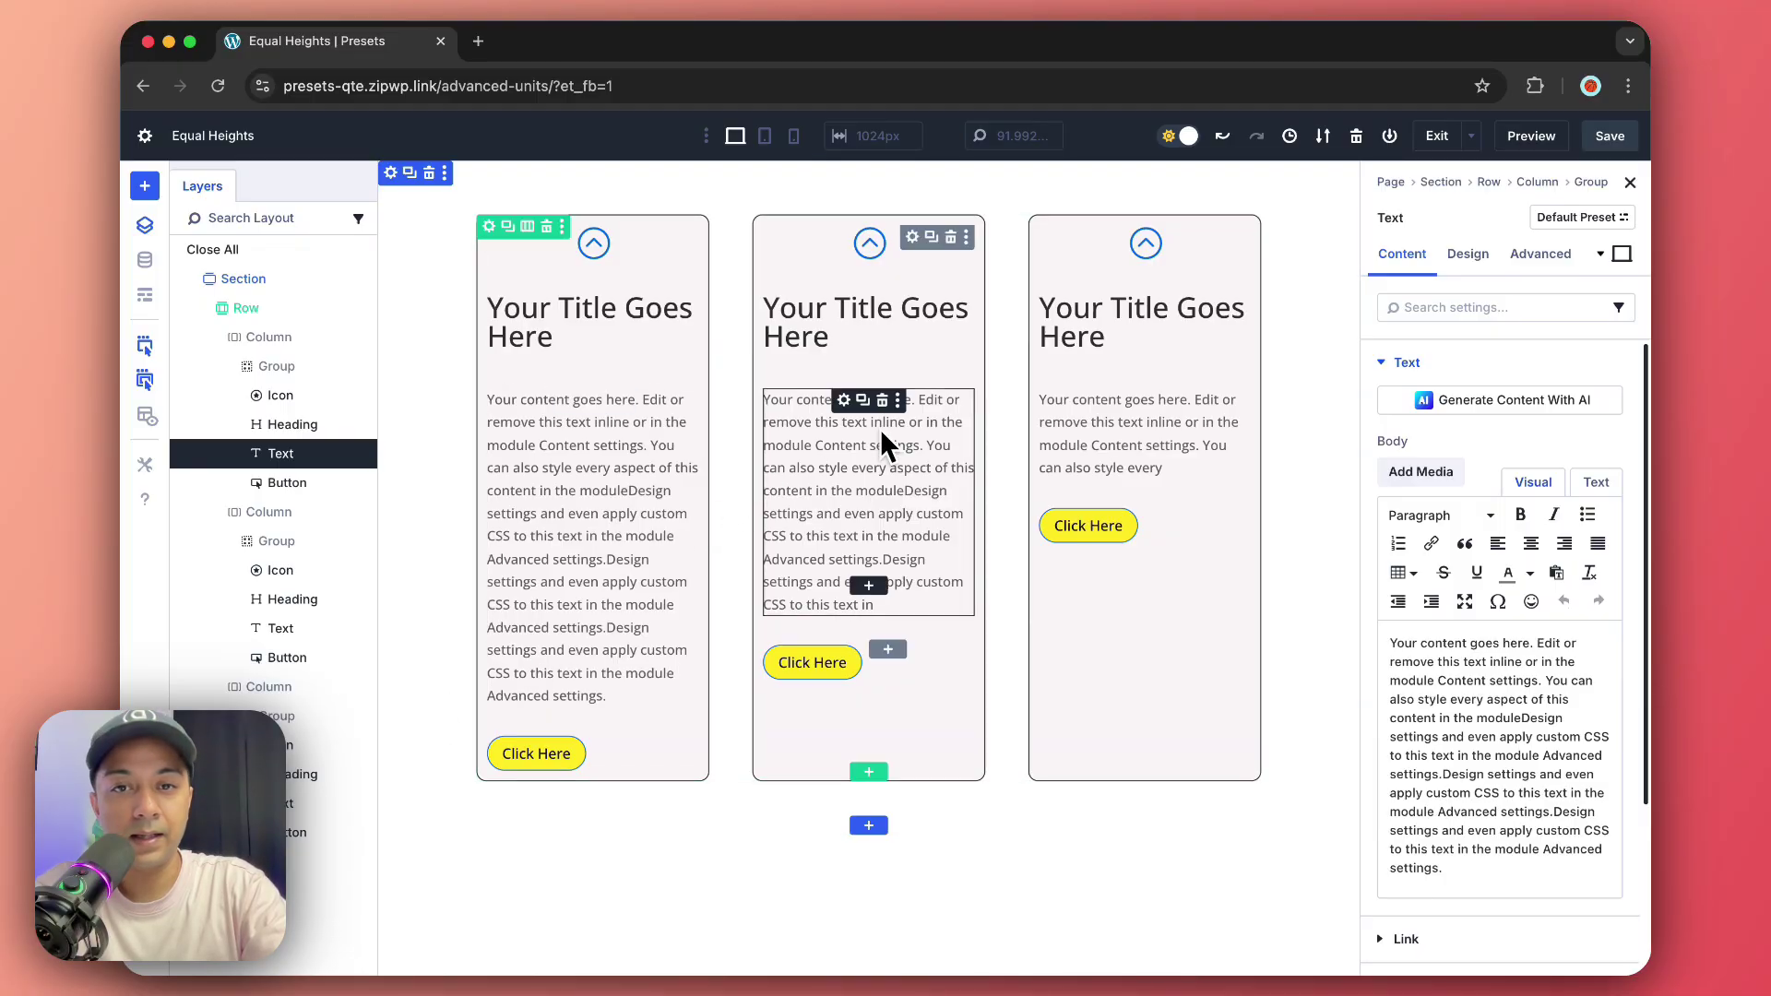
- Paste the text design attributes onto the middle and third cards' Text modules
{"action": "left_click", "coordinate": [844, 409]}
{"action": "right_click", "coordinate": [844, 410]}
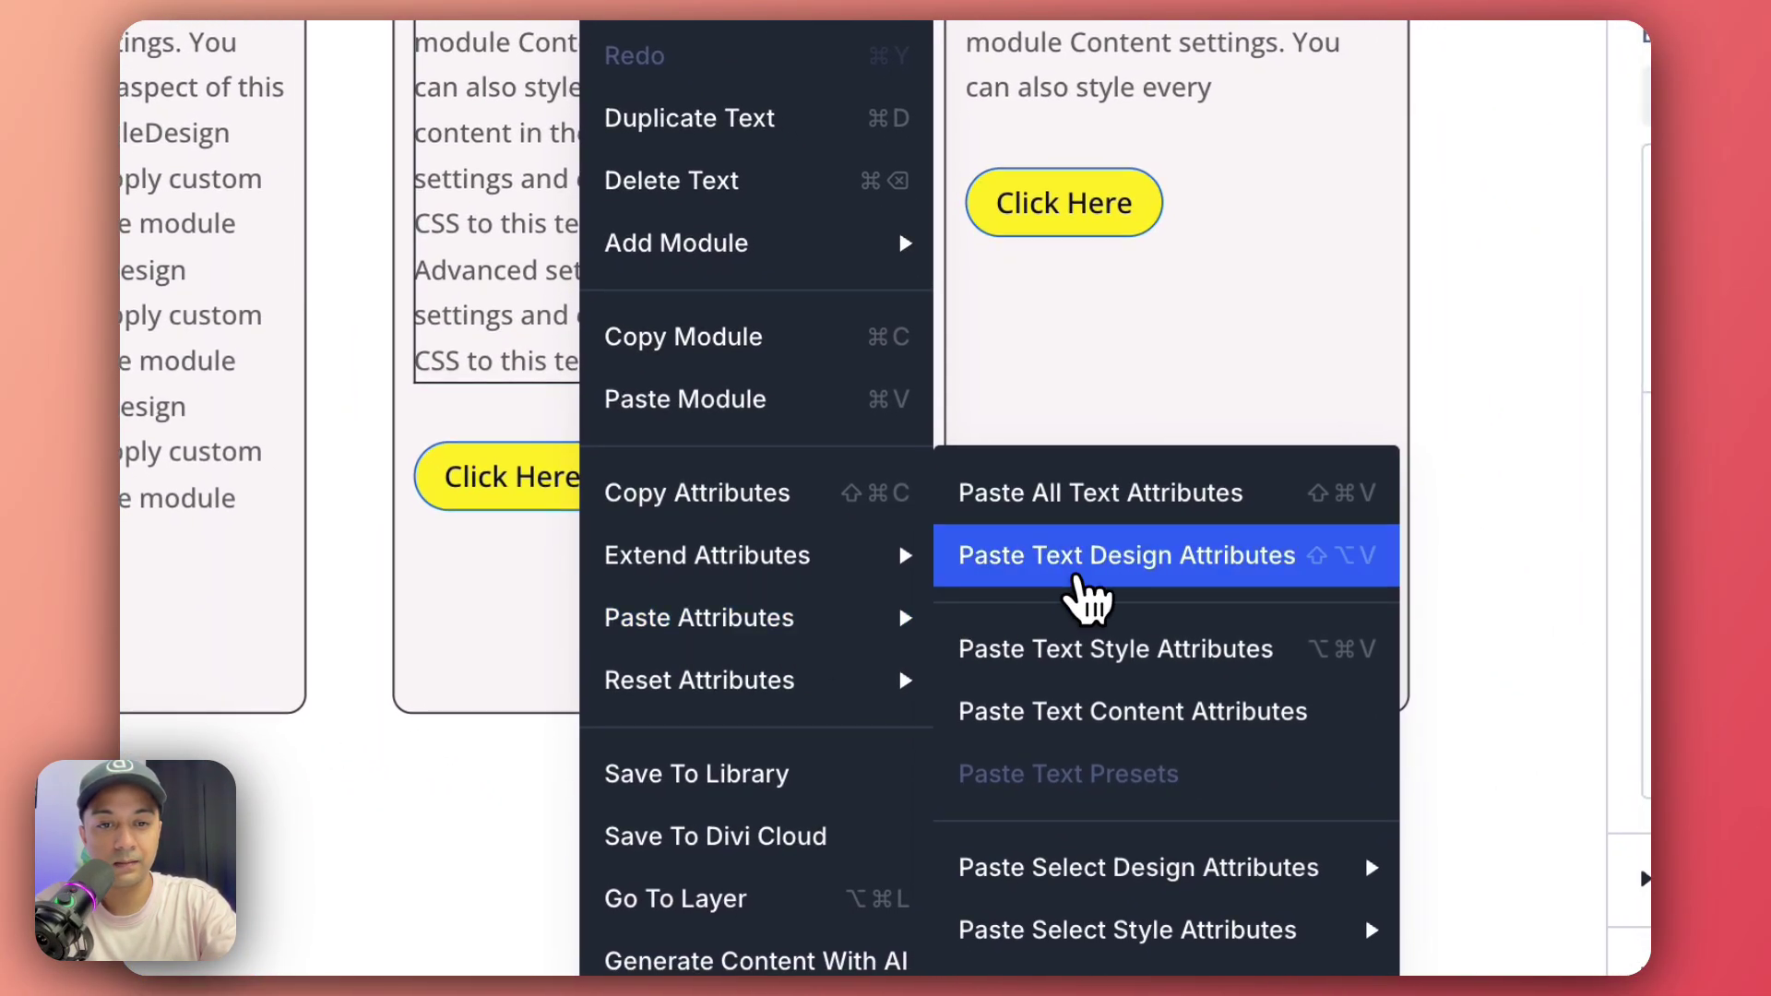
{"action": "left_click", "coordinate": [1186, 561]}
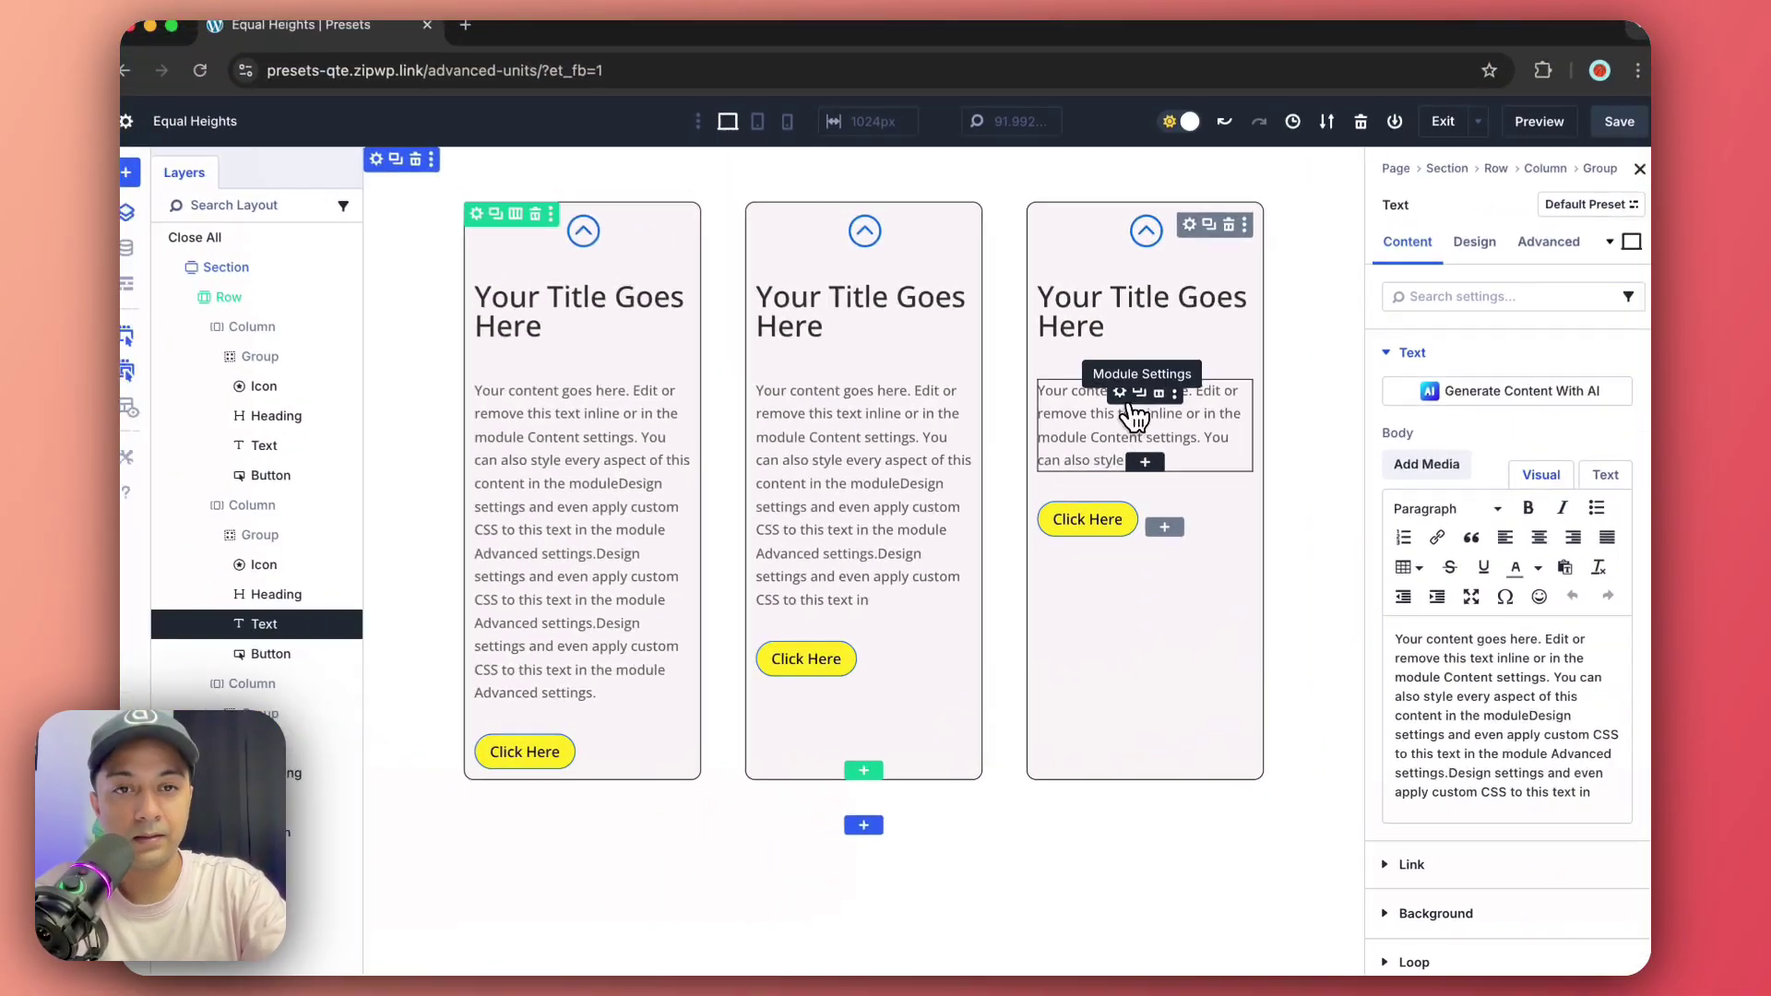
{"action": "right_click", "coordinate": [1128, 409]}
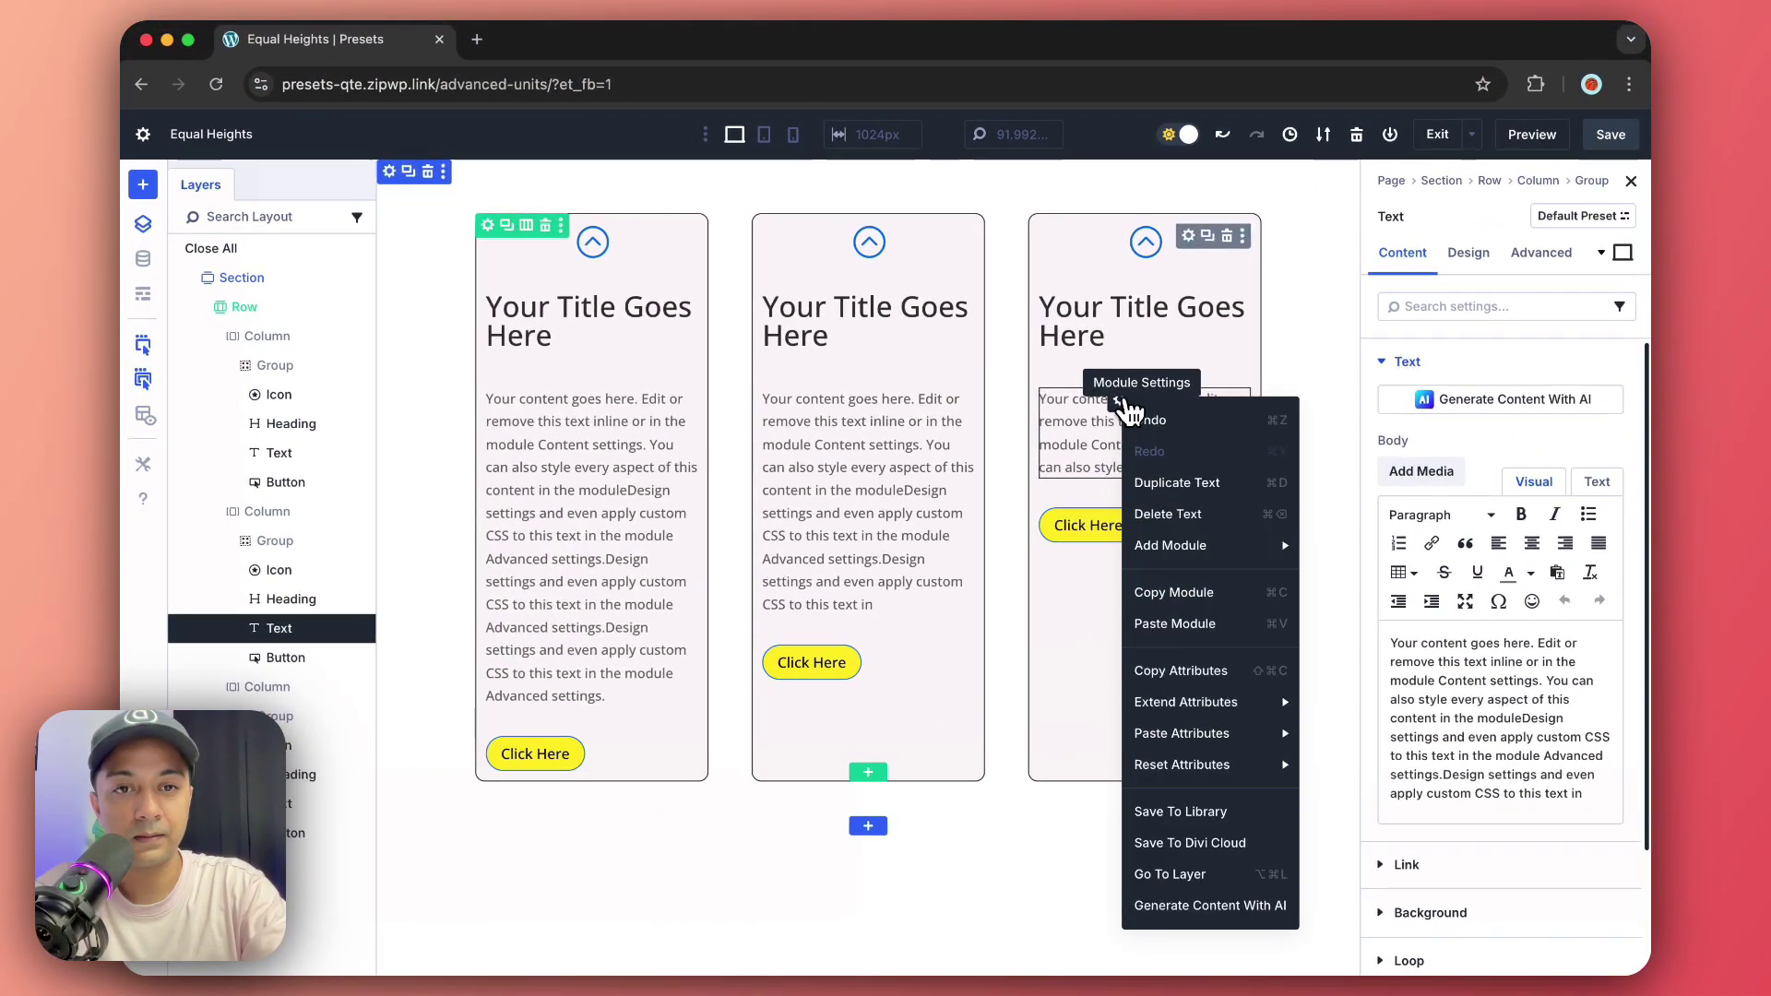
{"action": "mouse_move", "coordinate": [699, 617]}
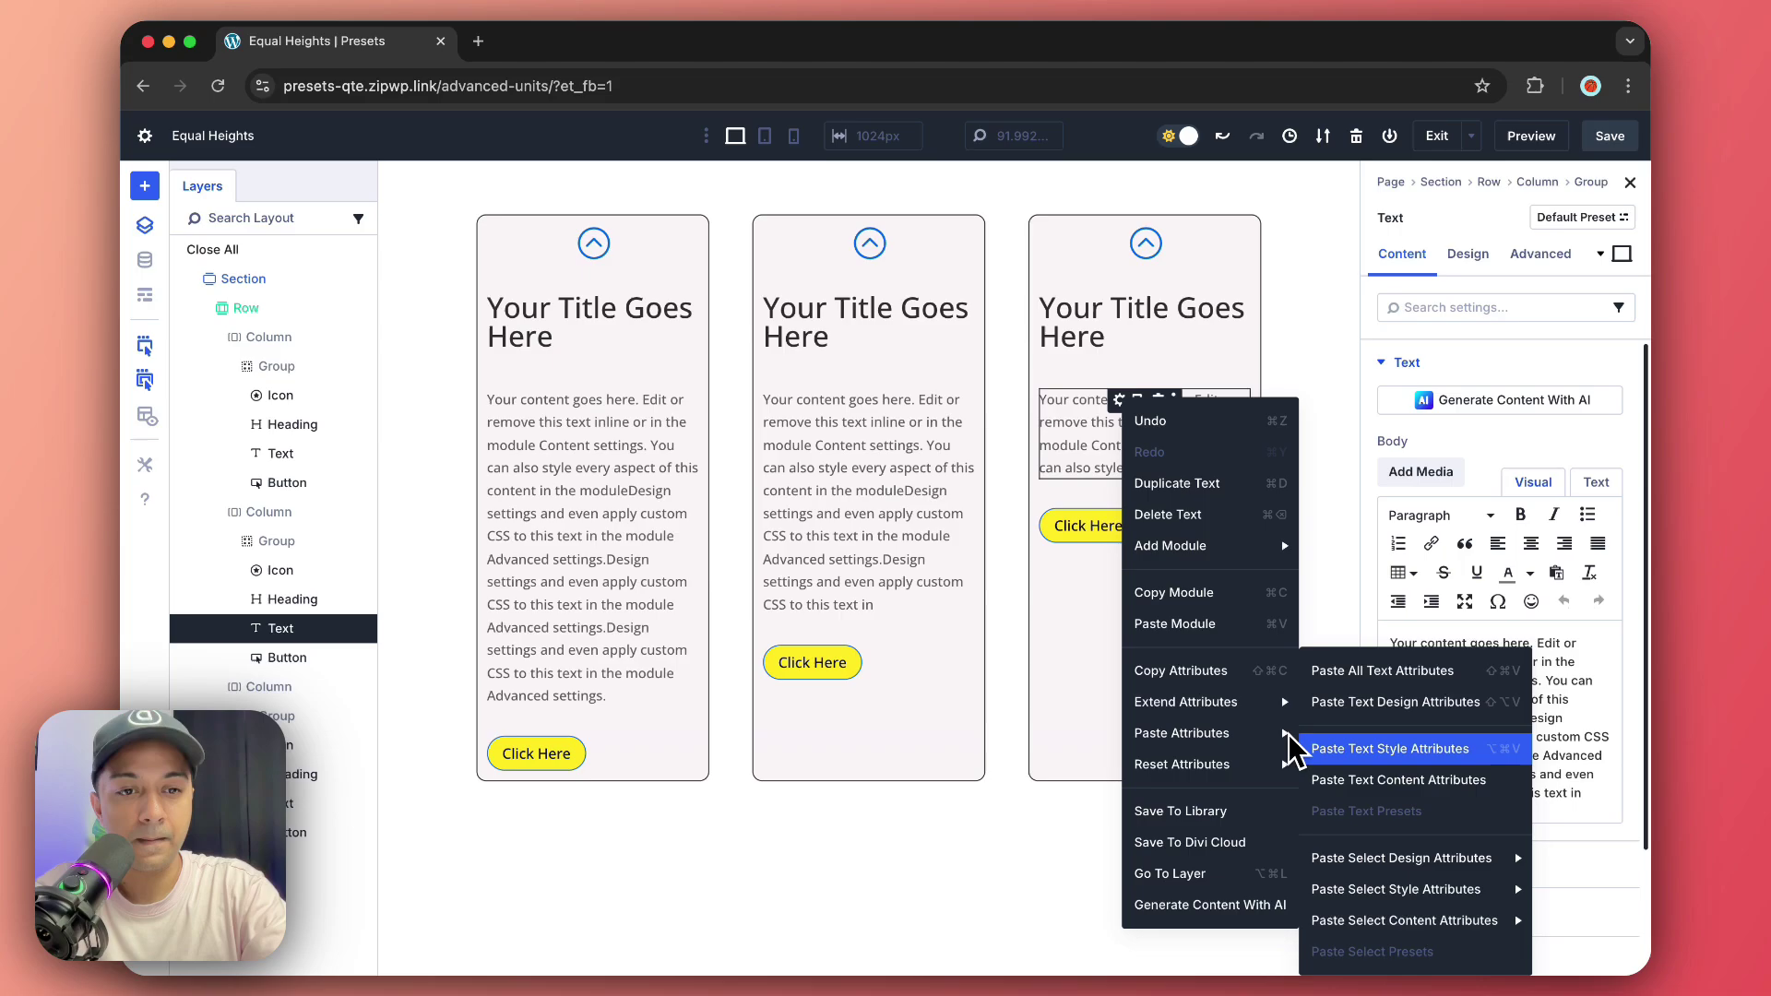
{"action": "left_click", "coordinate": [1367, 723]}
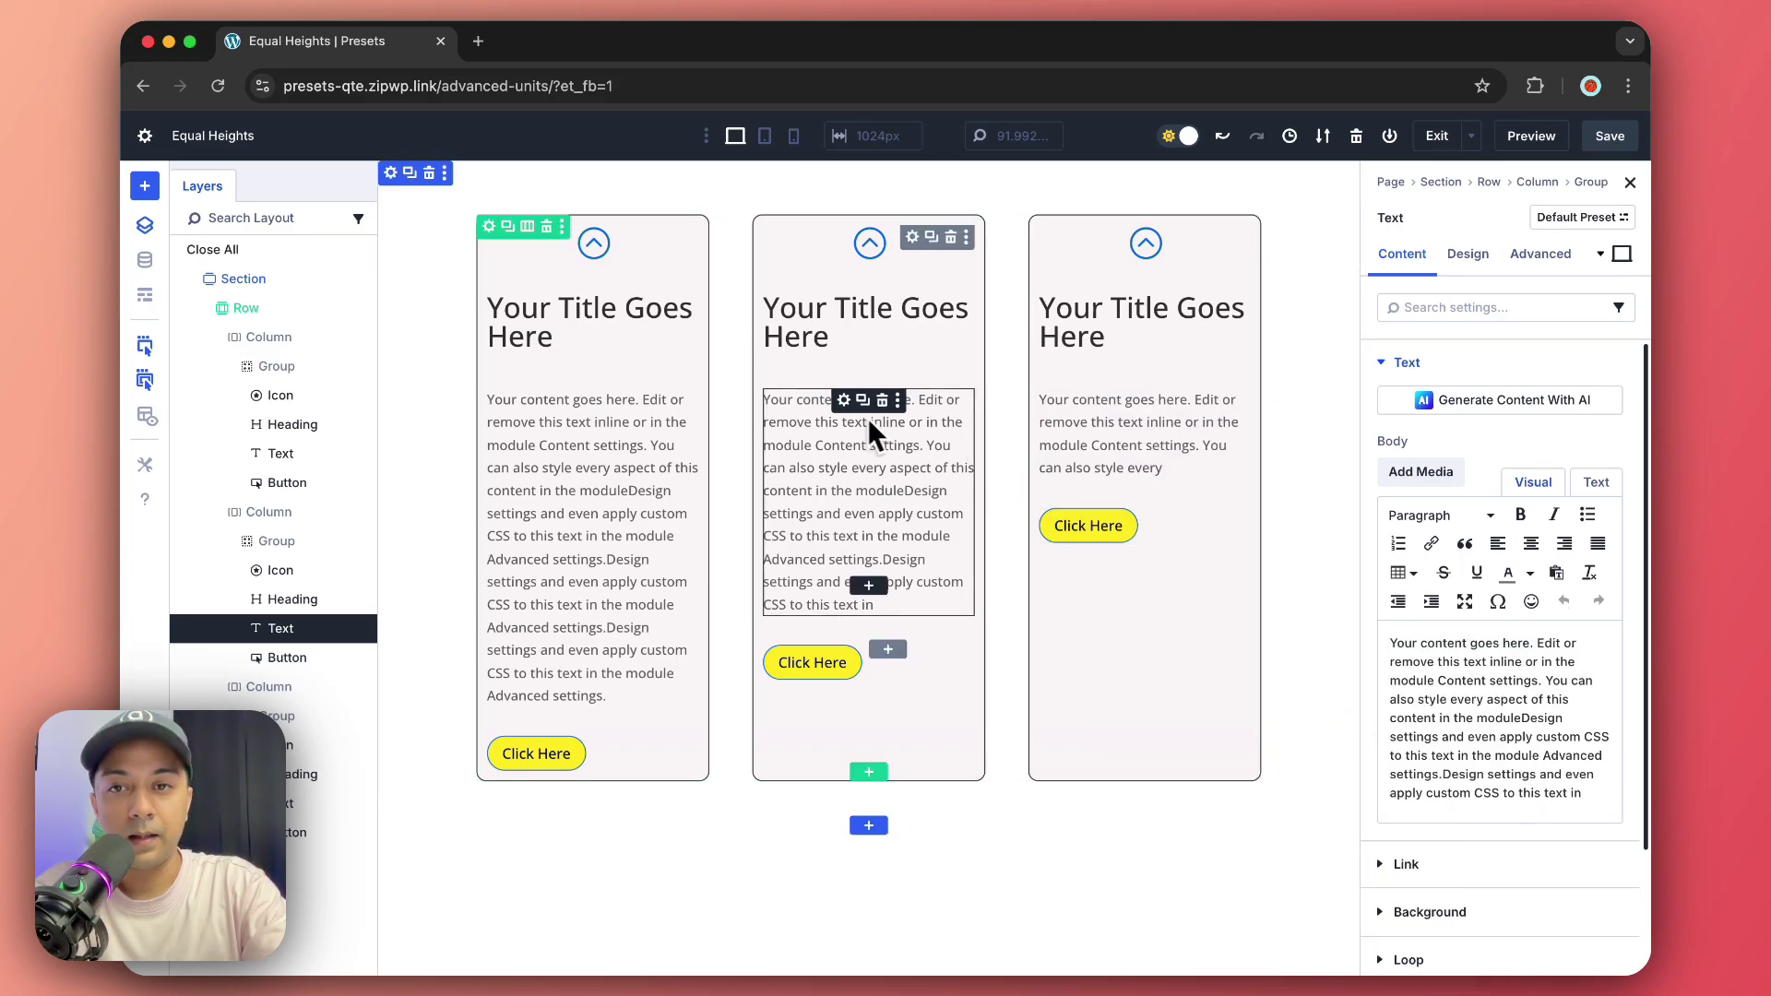
- Set the first card's Group to Justify Content Space Between and Sizing Grow to Fill
{"action": "left_click", "coordinate": [279, 371]}
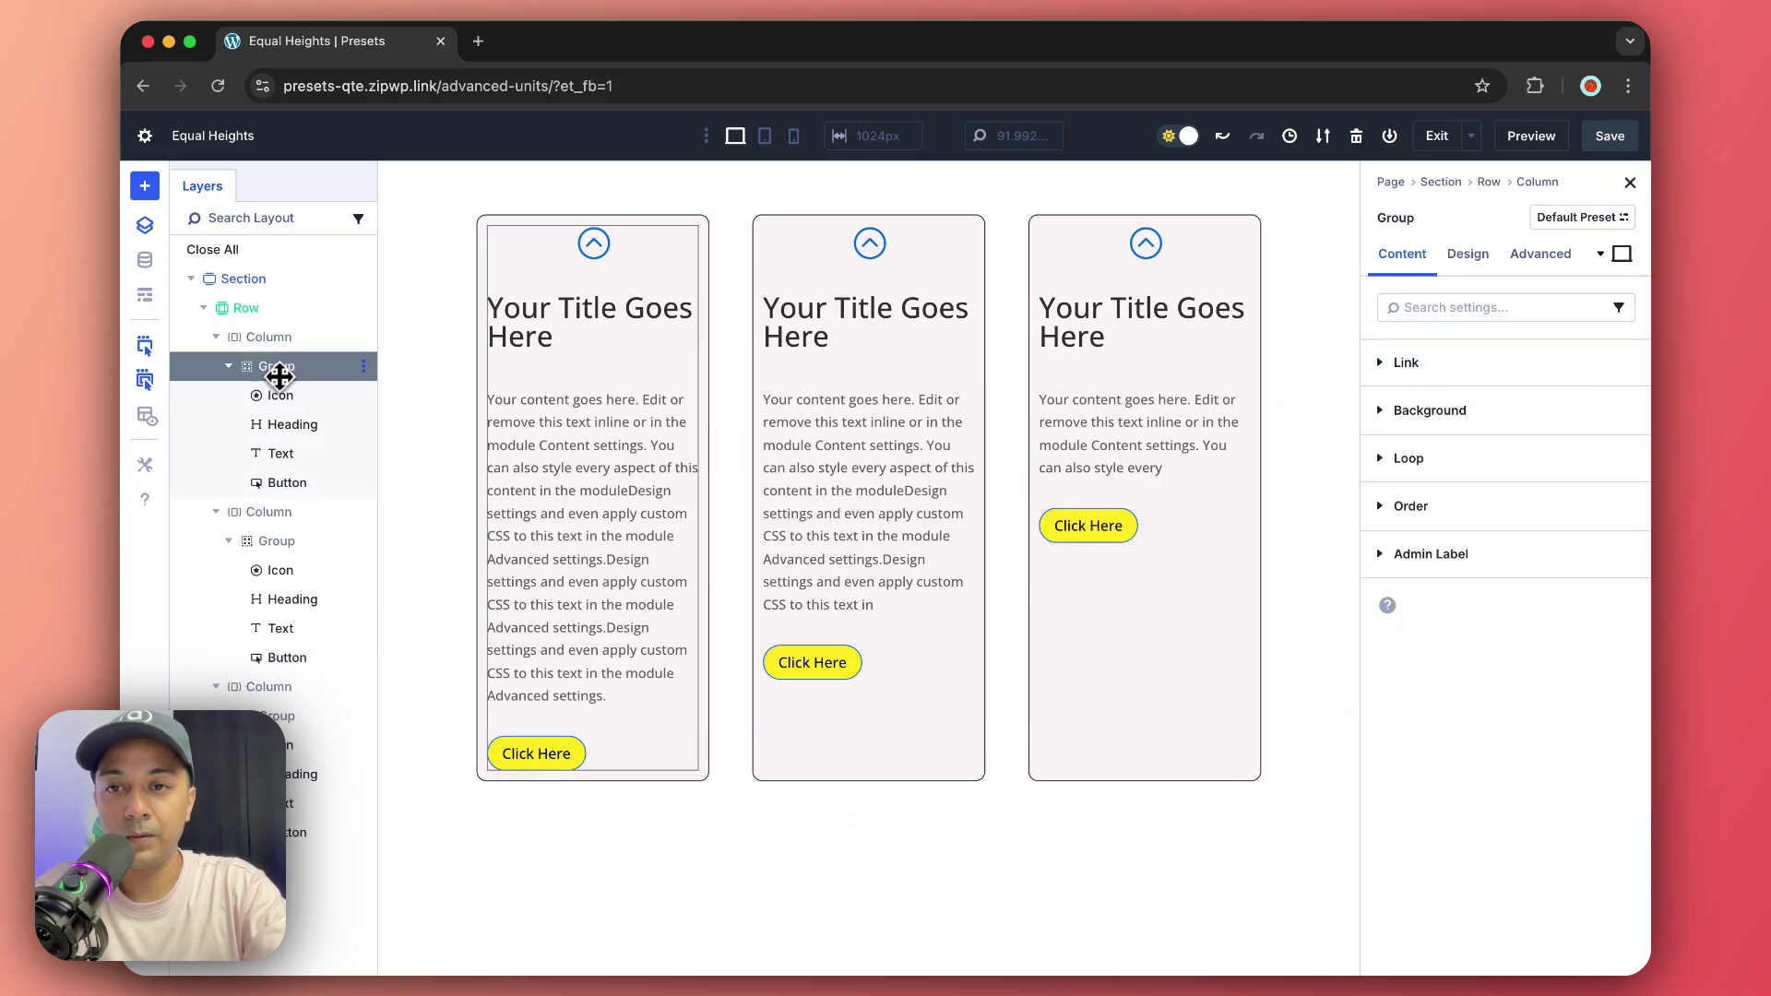
{"action": "left_click", "coordinate": [1468, 252]}
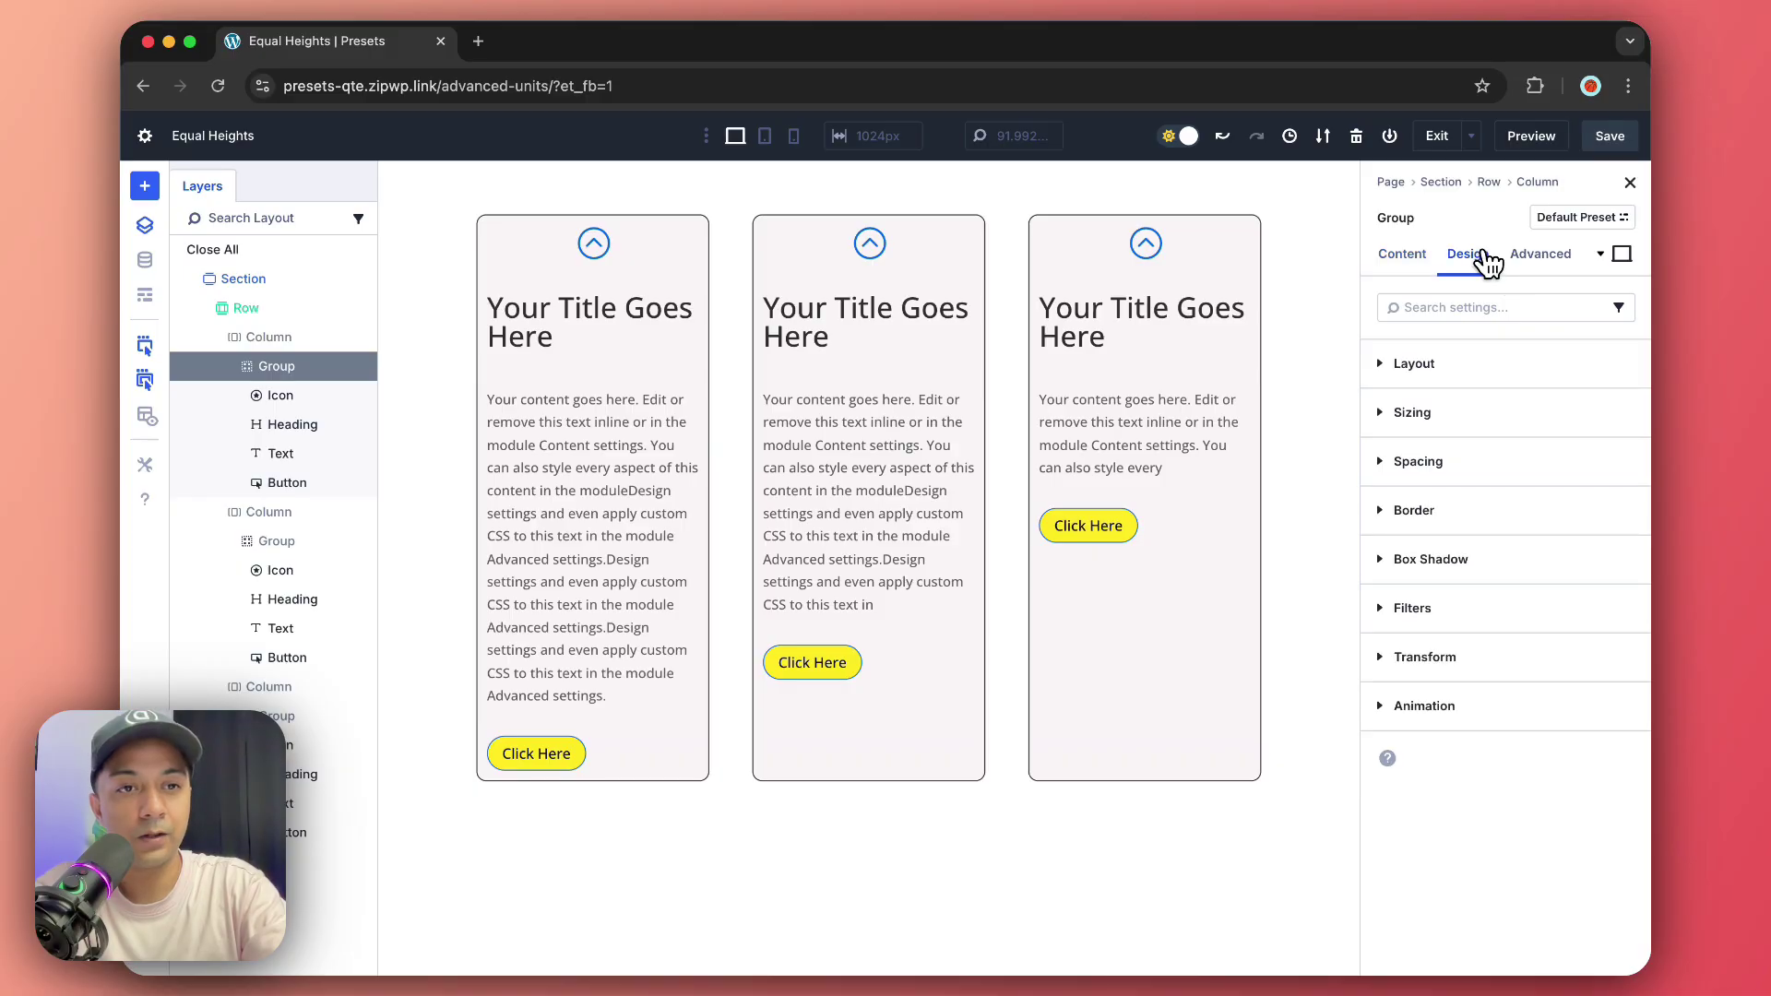
{"action": "left_click", "coordinate": [1358, 363]}
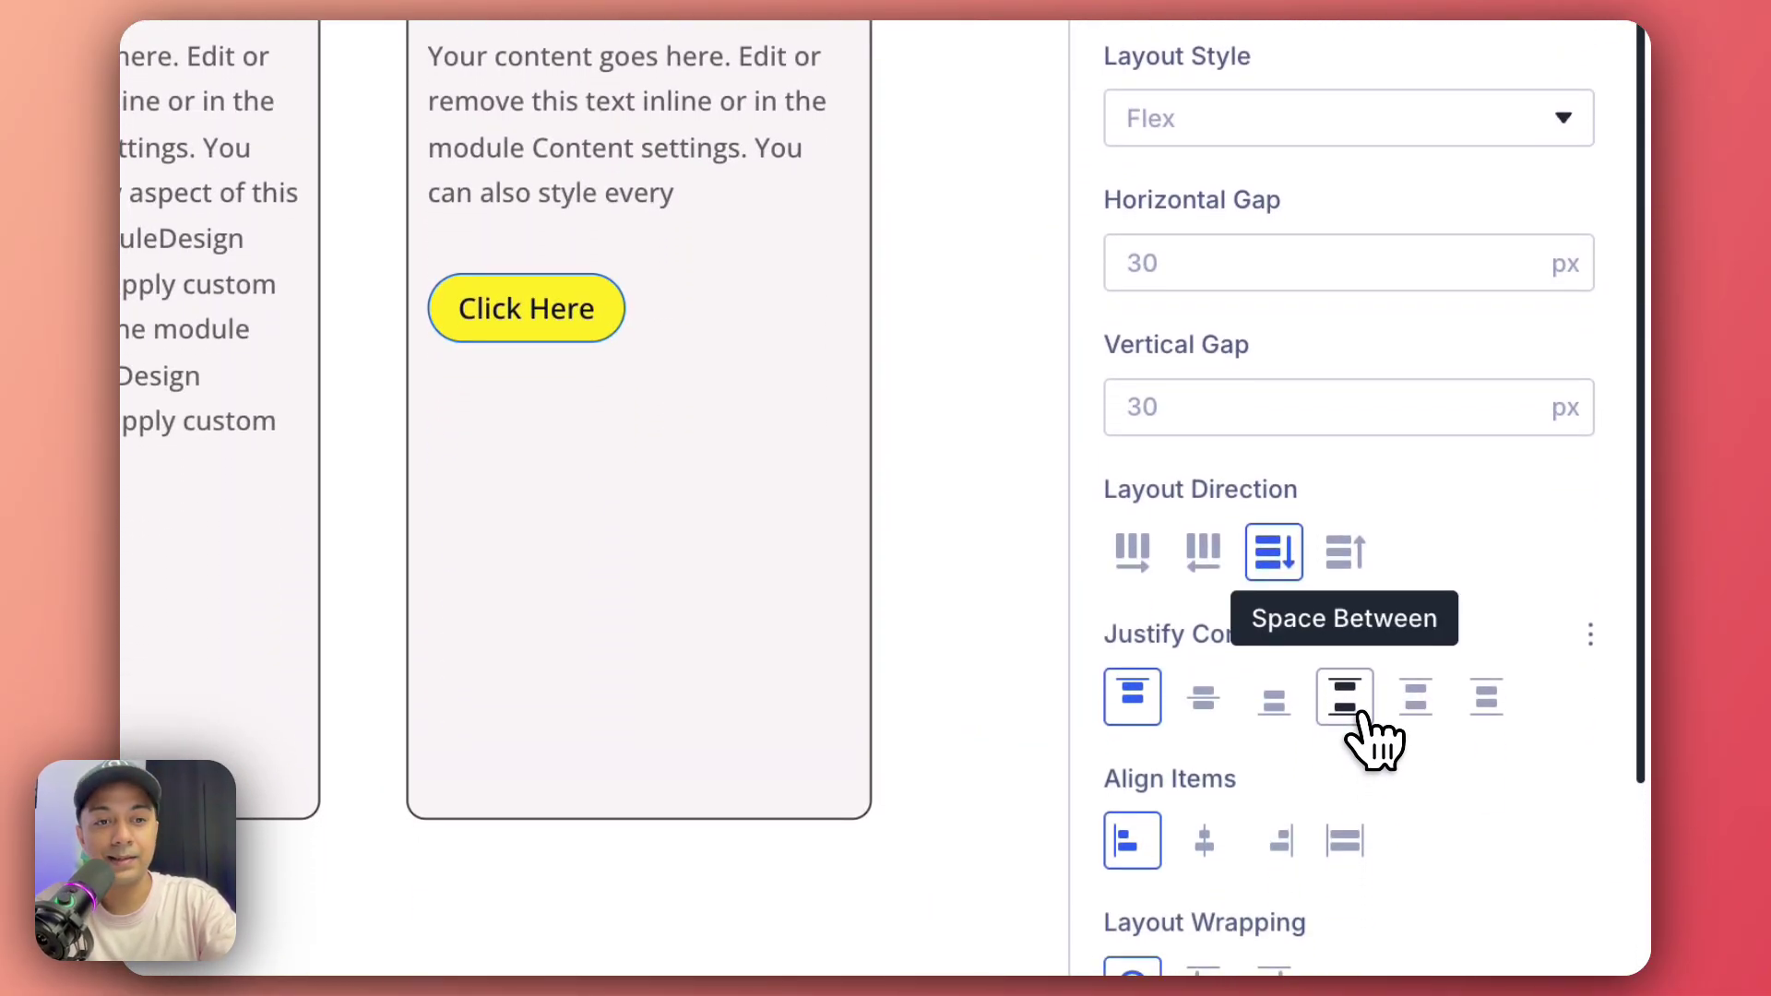
{"action": "left_click", "coordinate": [1344, 696]}
{"action": "scroll", "coordinate": [1494, 771], "scroll_direction": "down", "scroll_amount": 1}
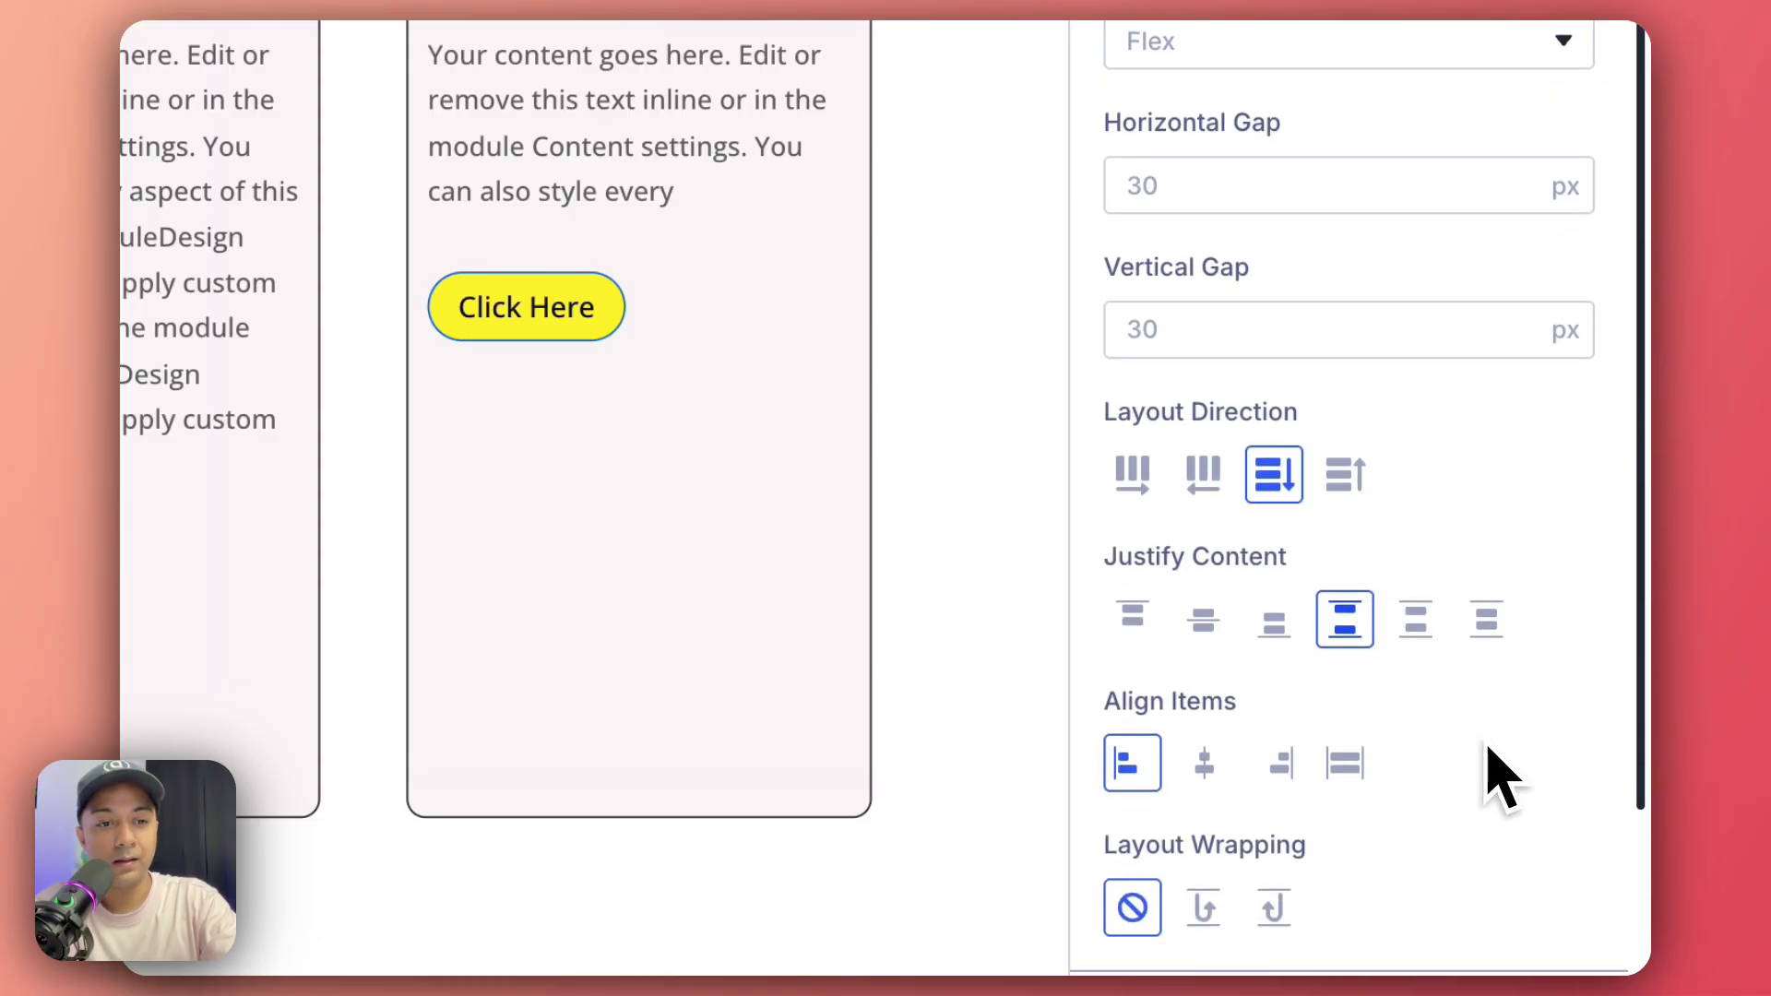
{"action": "scroll", "coordinate": [1376, 711], "scroll_direction": "down", "scroll_amount": 4}
{"action": "left_click", "coordinate": [1247, 620]}
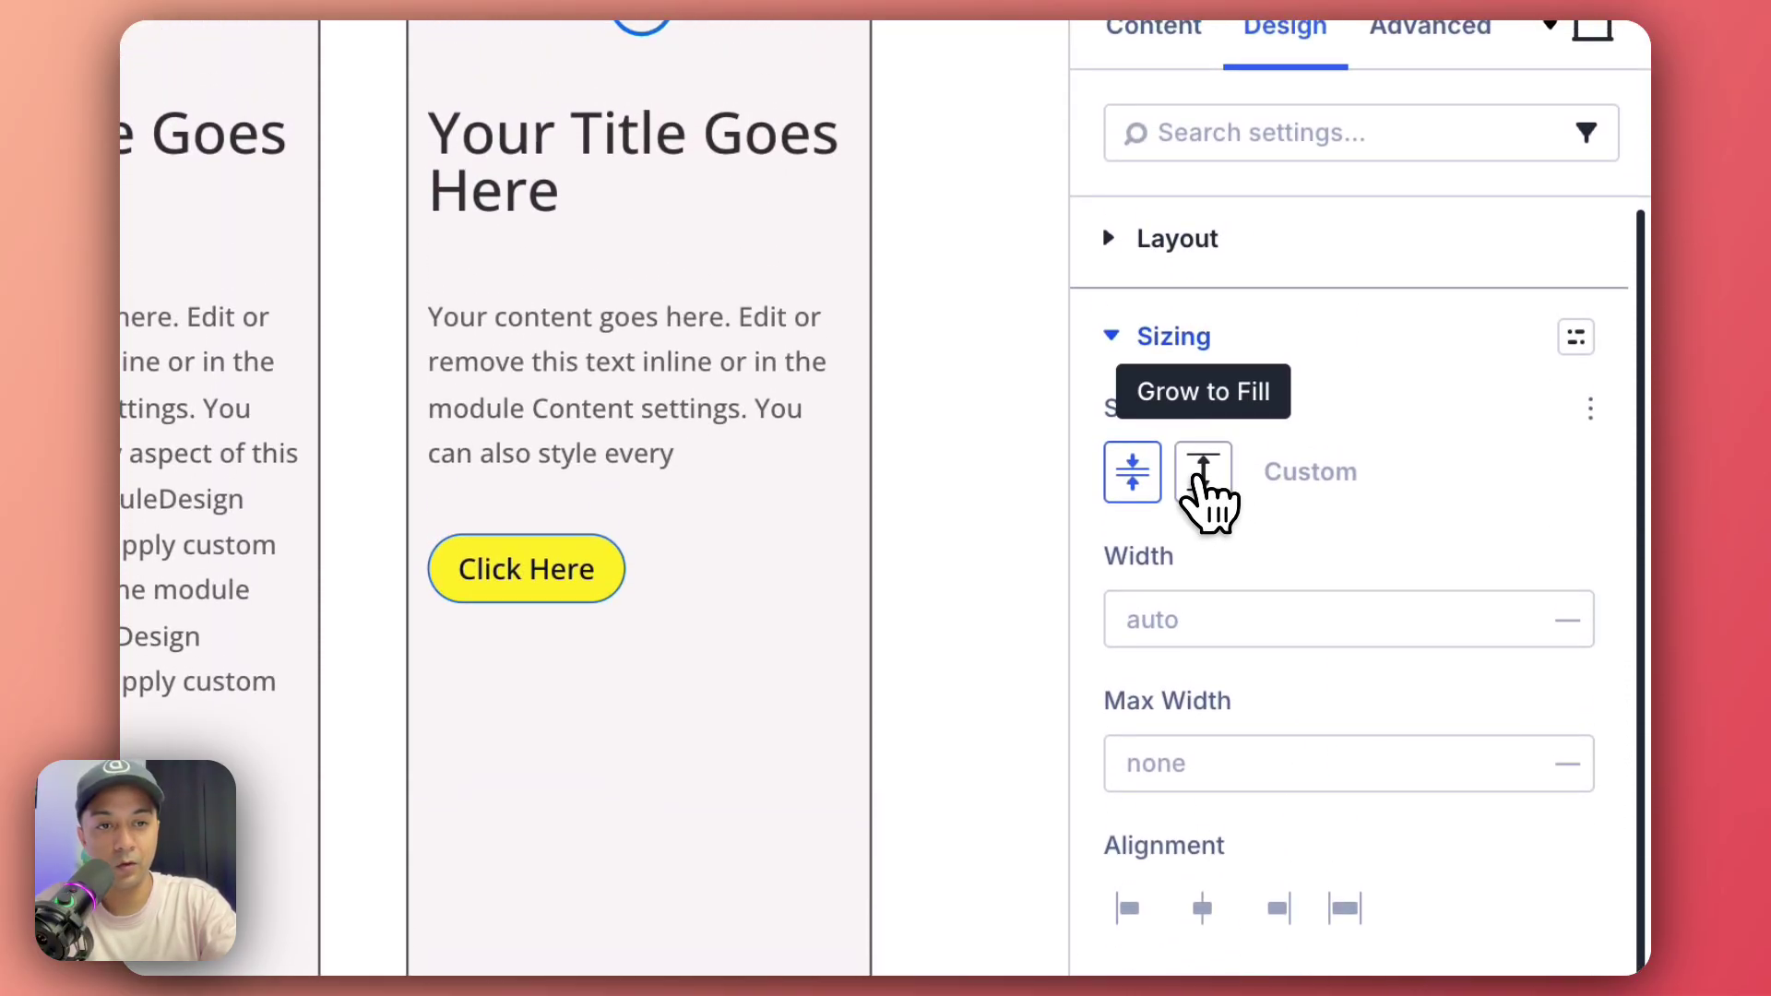
{"action": "left_click", "coordinate": [1204, 492]}
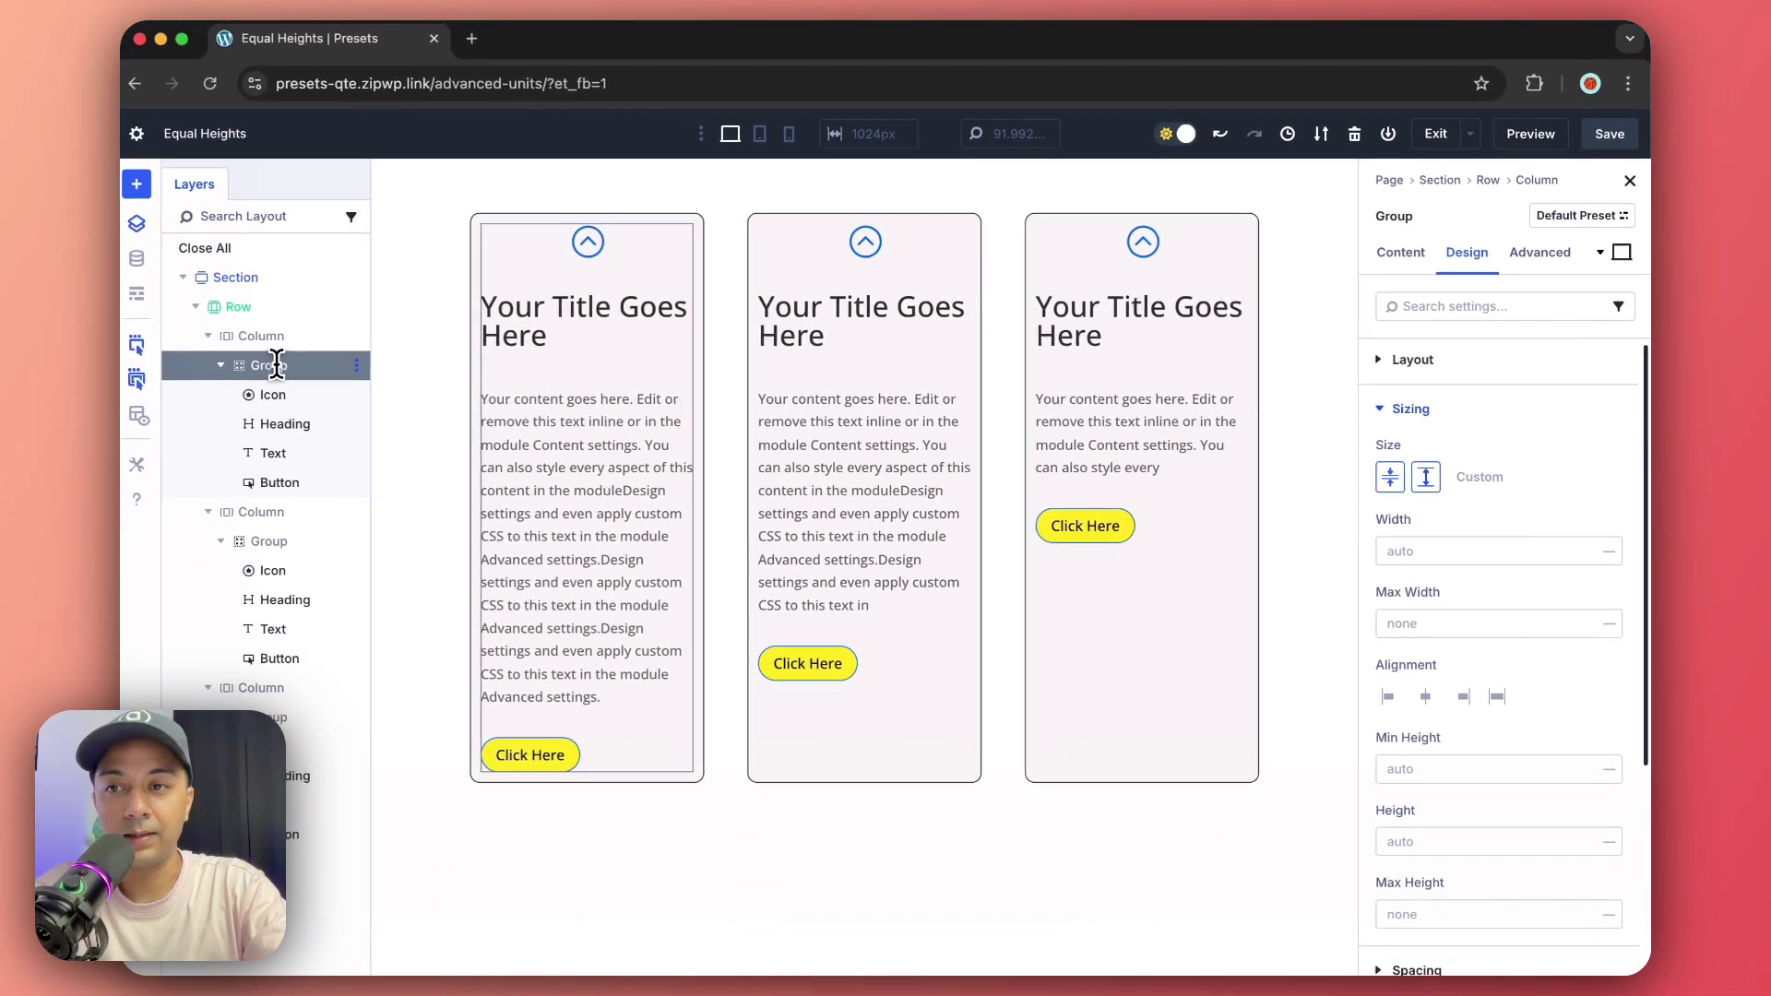
- Copy the first Group's attributes and paste its group design onto the middle card's Group
{"action": "right_click", "coordinate": [282, 368]}
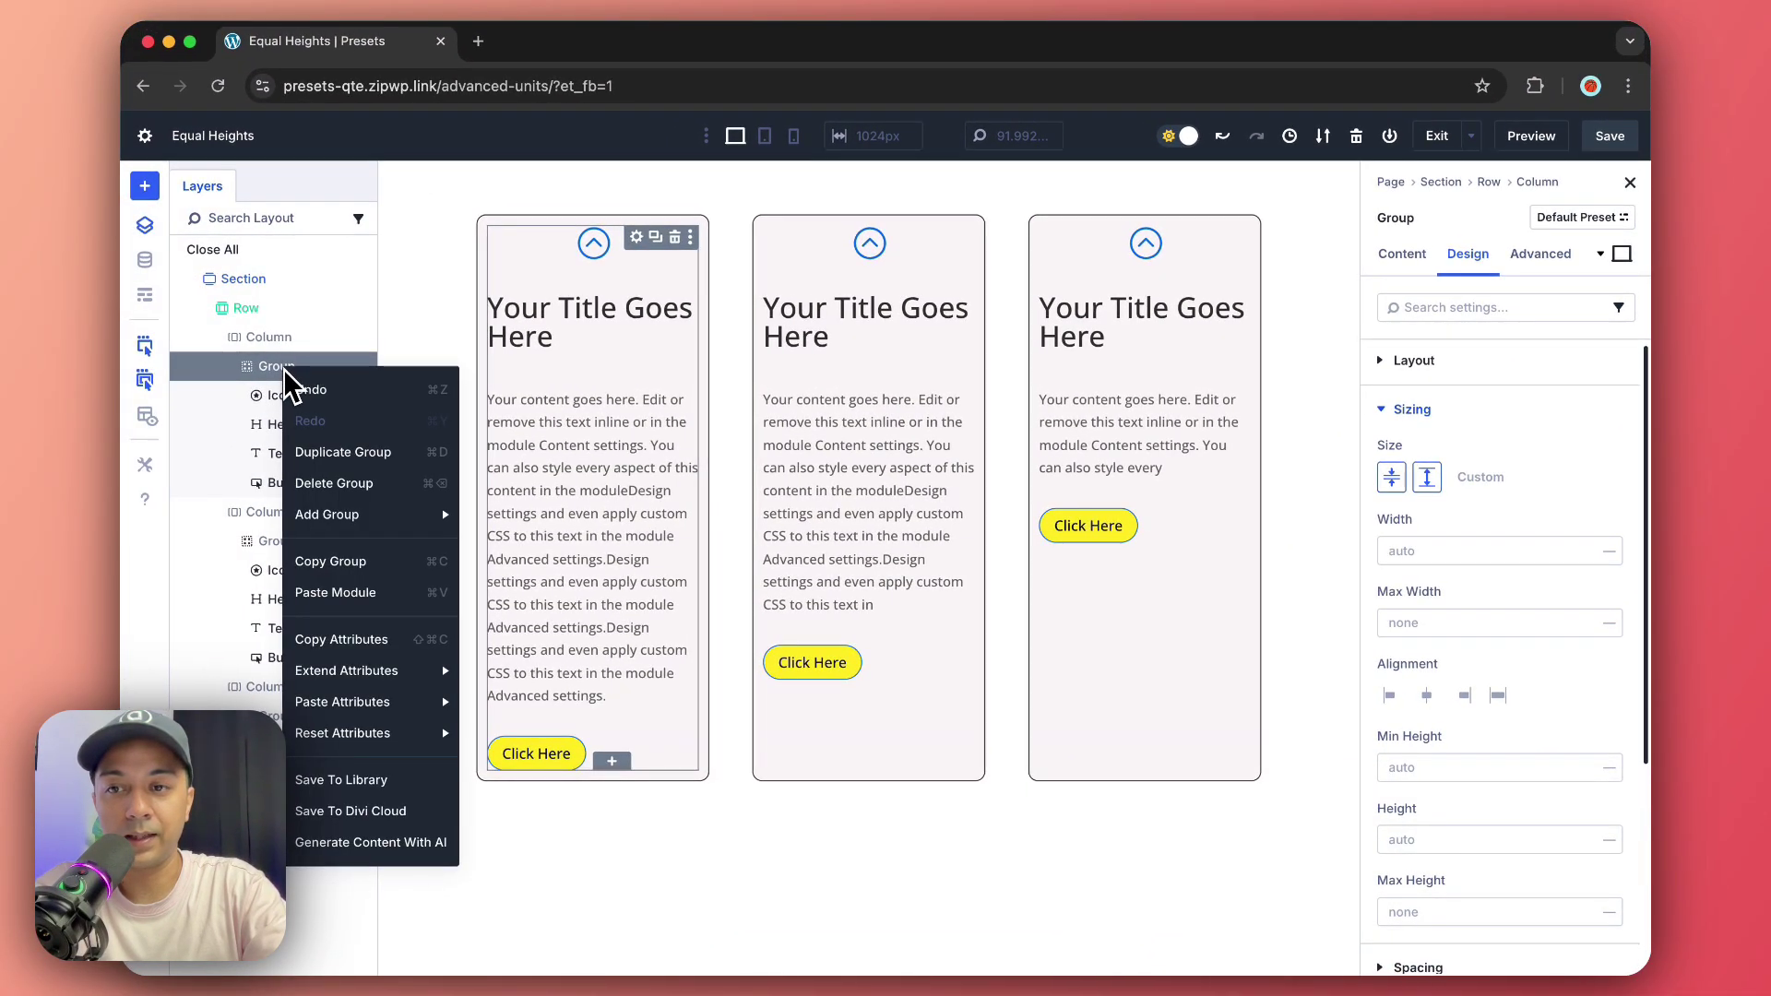
{"action": "left_click", "coordinate": [375, 632]}
{"action": "left_click", "coordinate": [808, 468]}
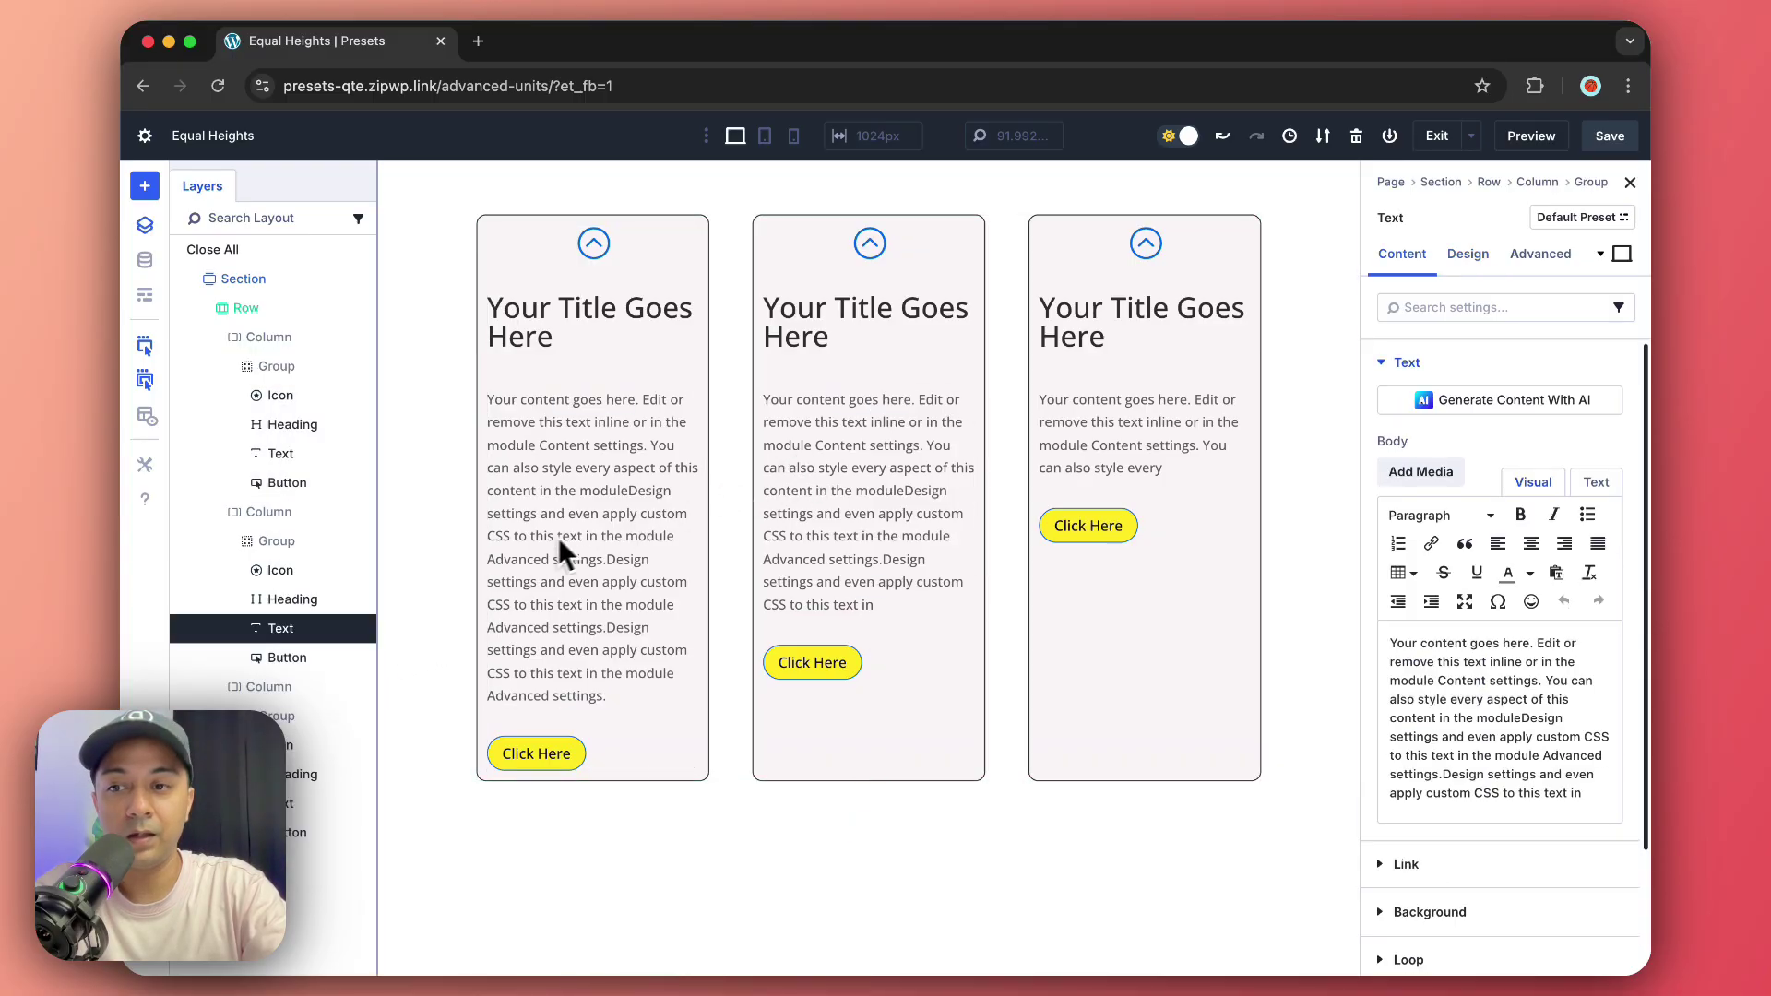
{"action": "left_click", "coordinate": [268, 540]}
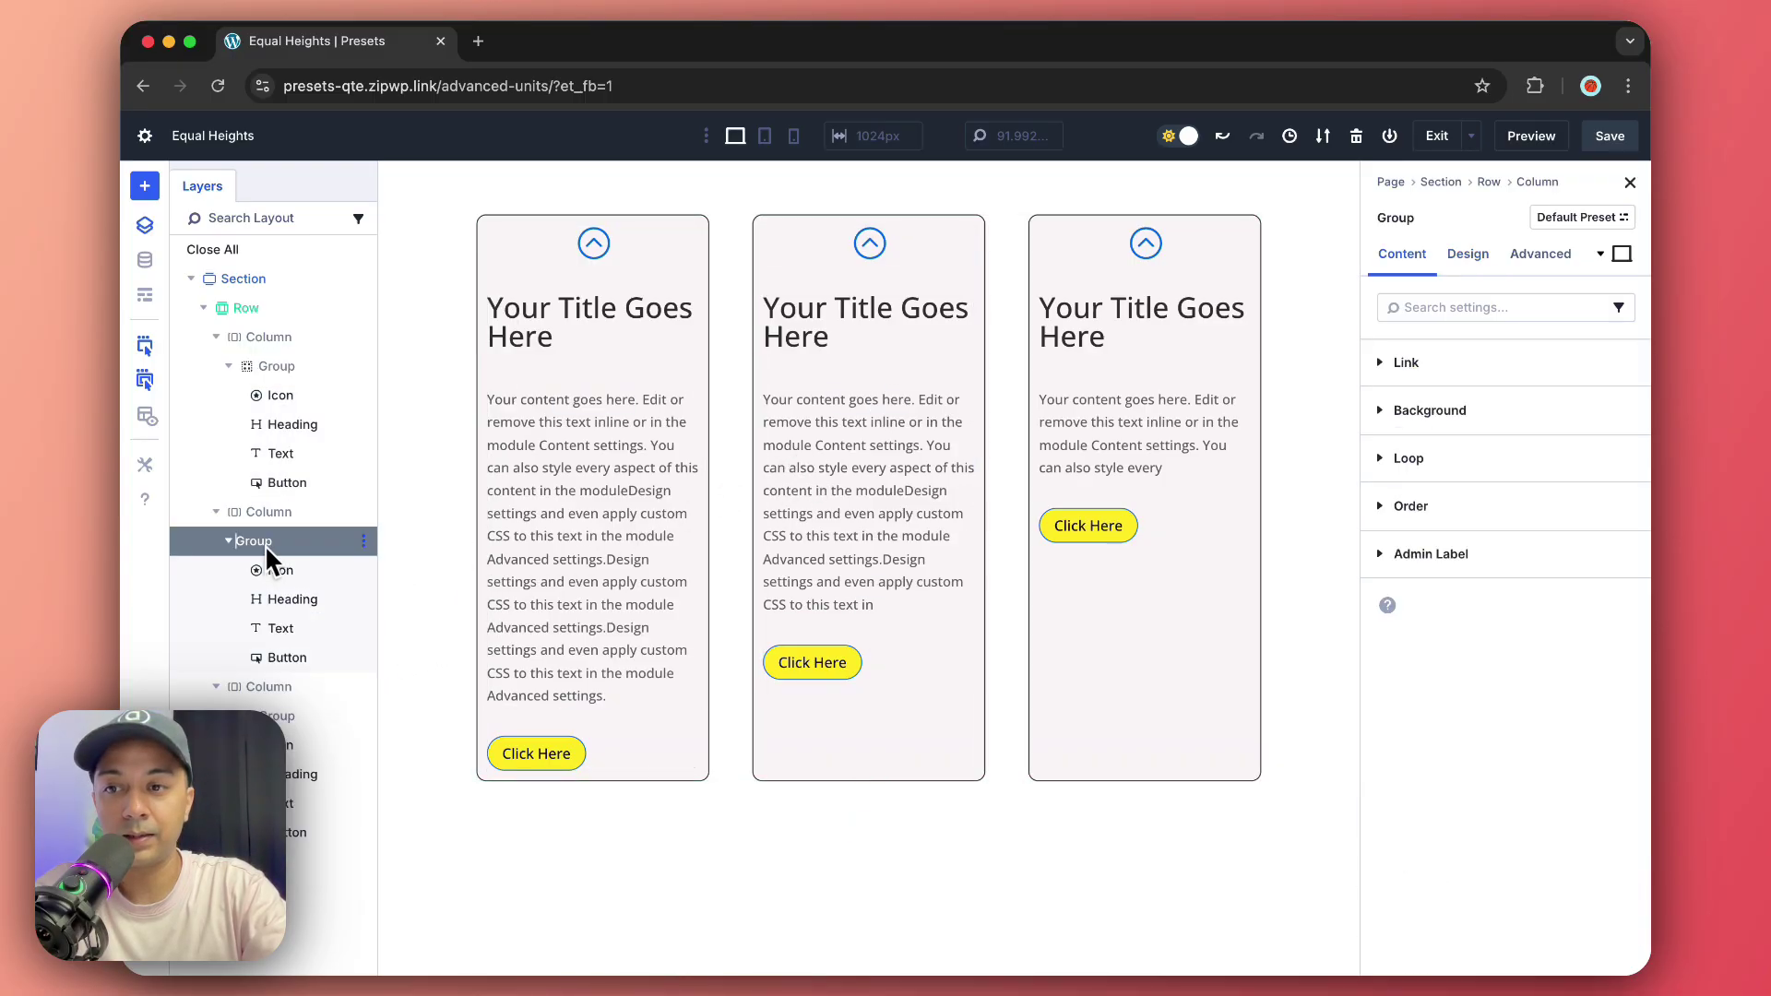
{"action": "right_click", "coordinate": [339, 541]}
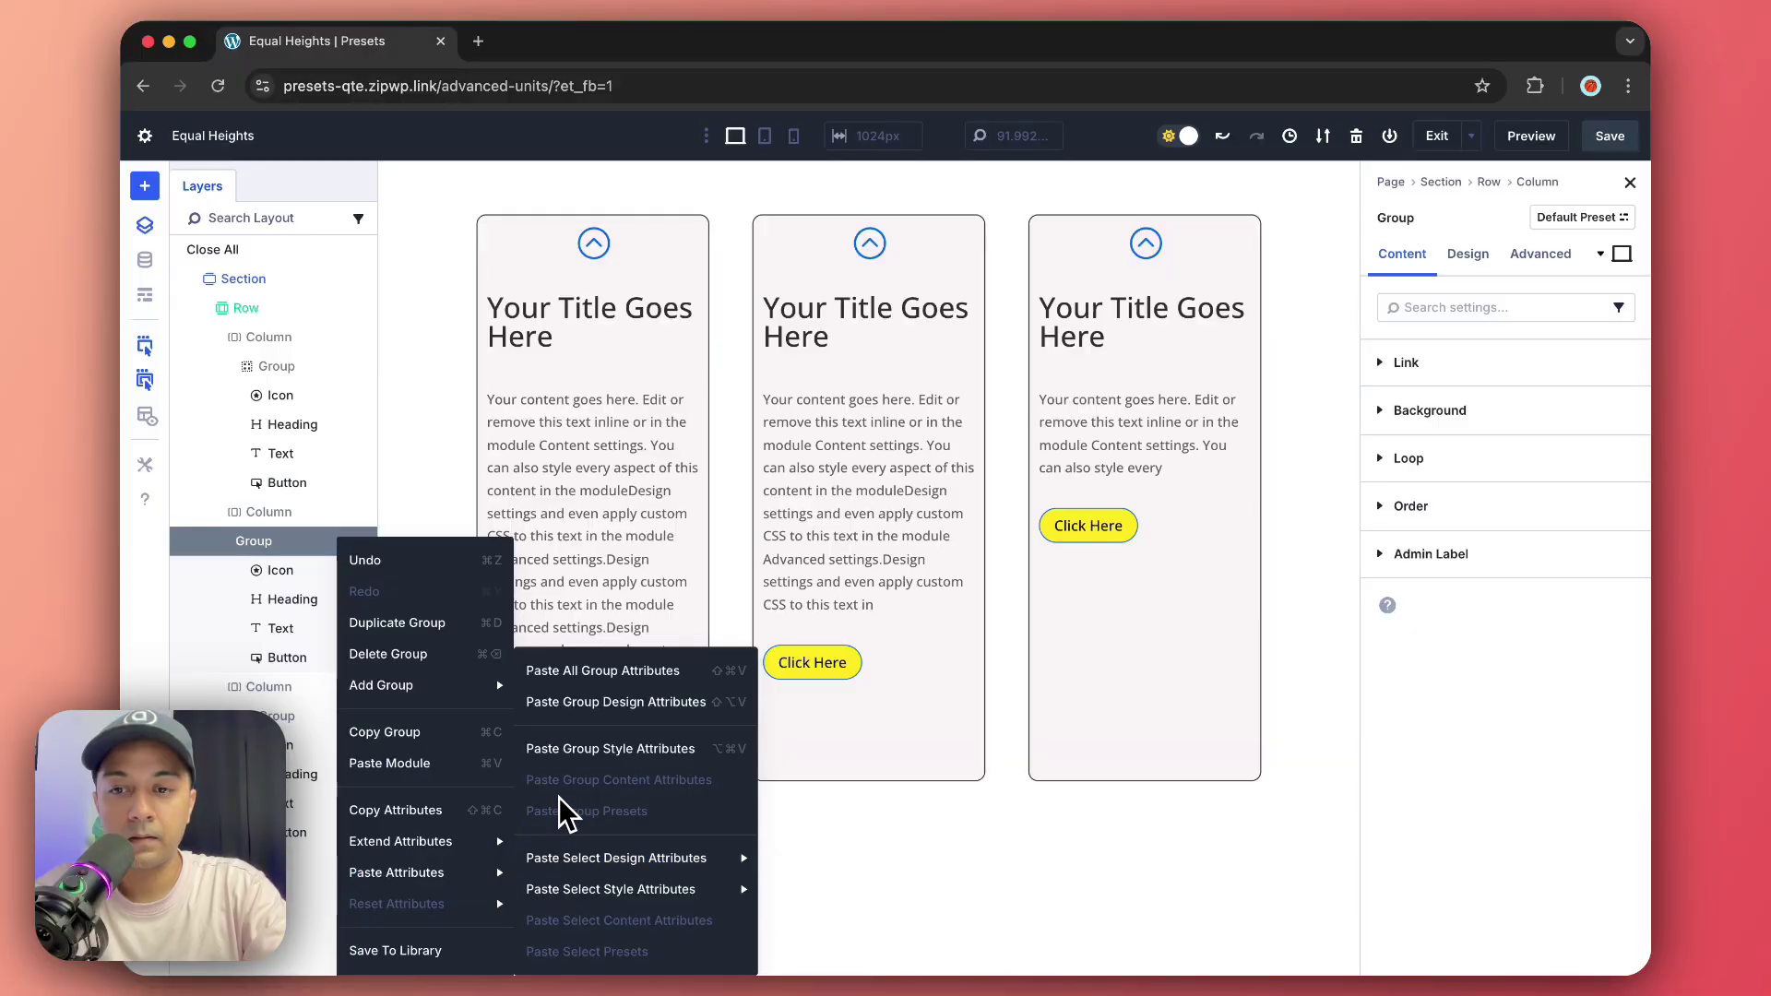
{"action": "left_click", "coordinate": [630, 702]}
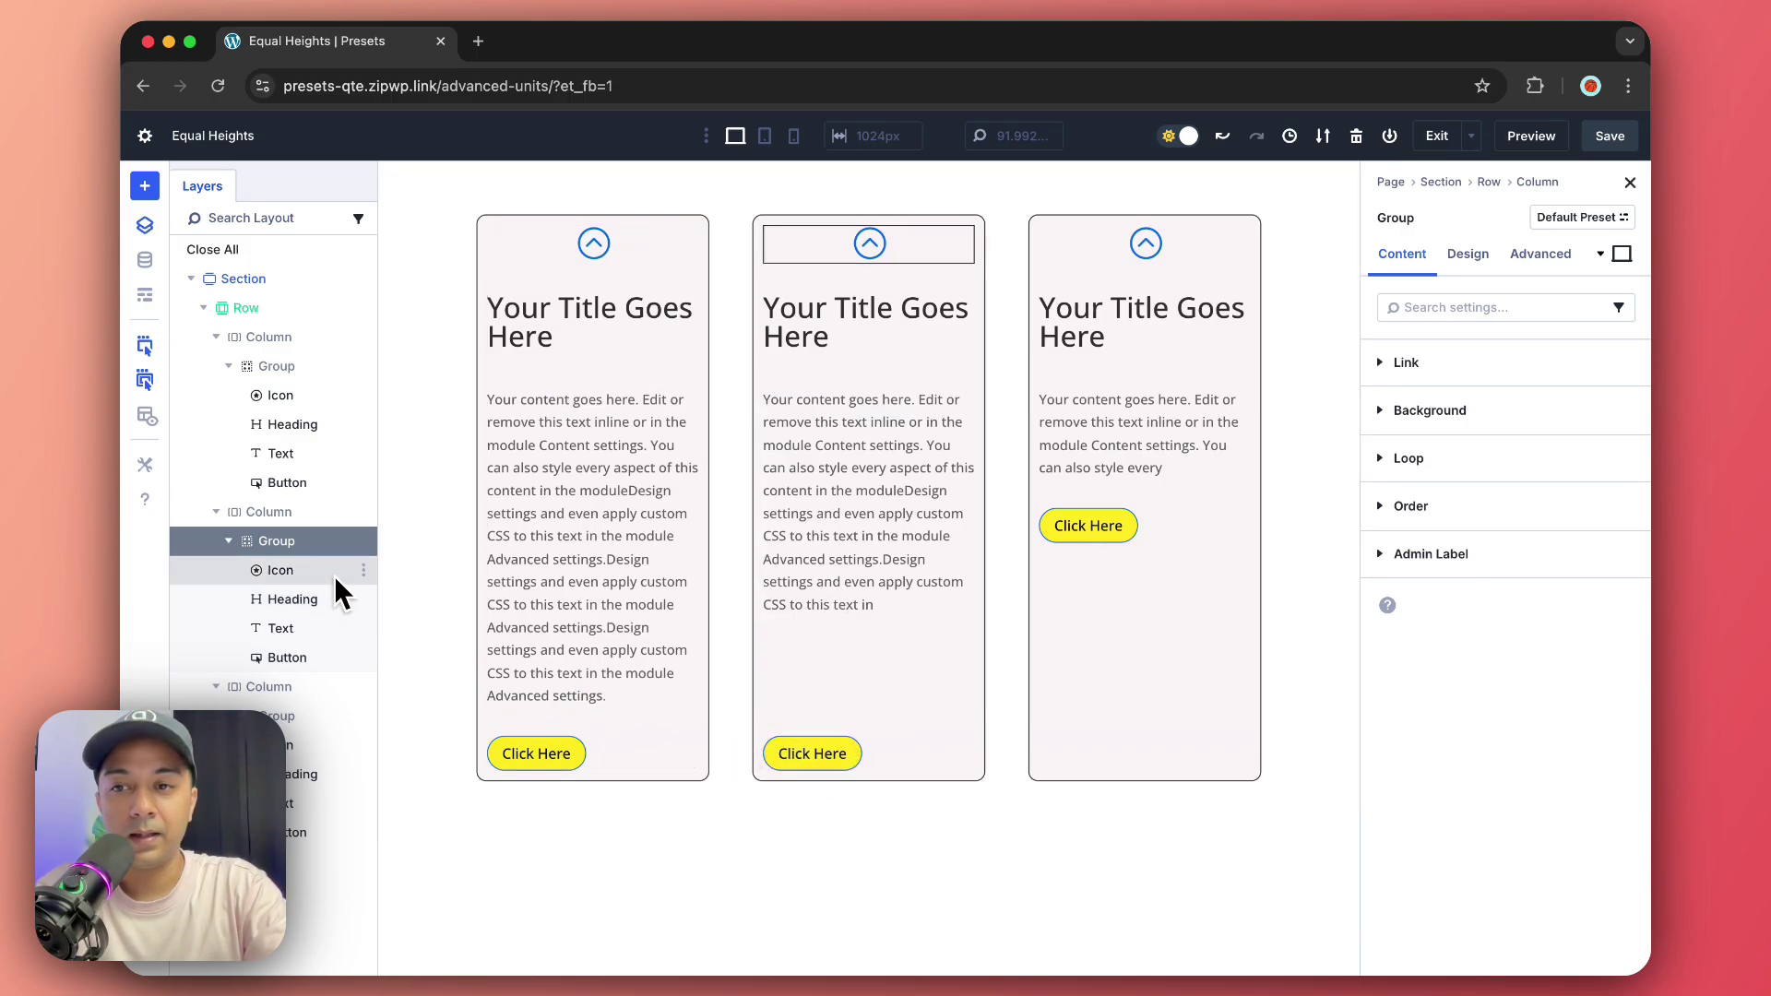
- Select the third card's Group and bring up its context menu to paste the same design
{"action": "left_click", "coordinate": [1100, 459]}
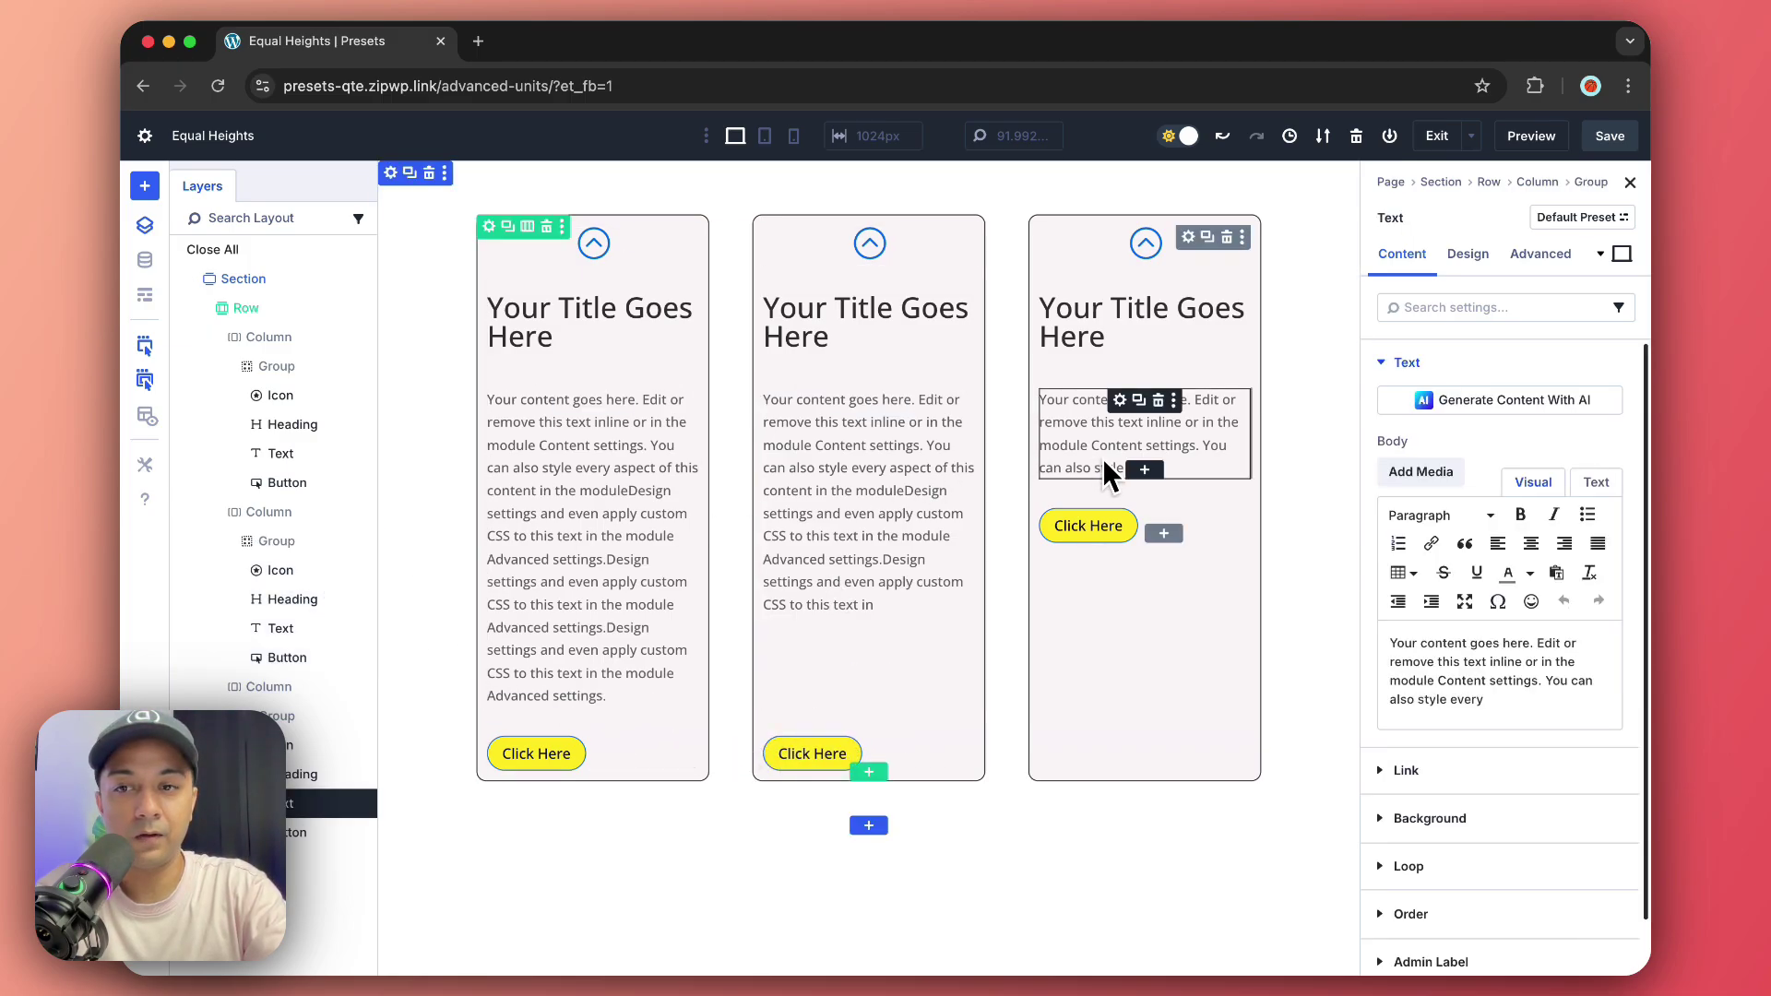
{"action": "left_click", "coordinate": [292, 716]}
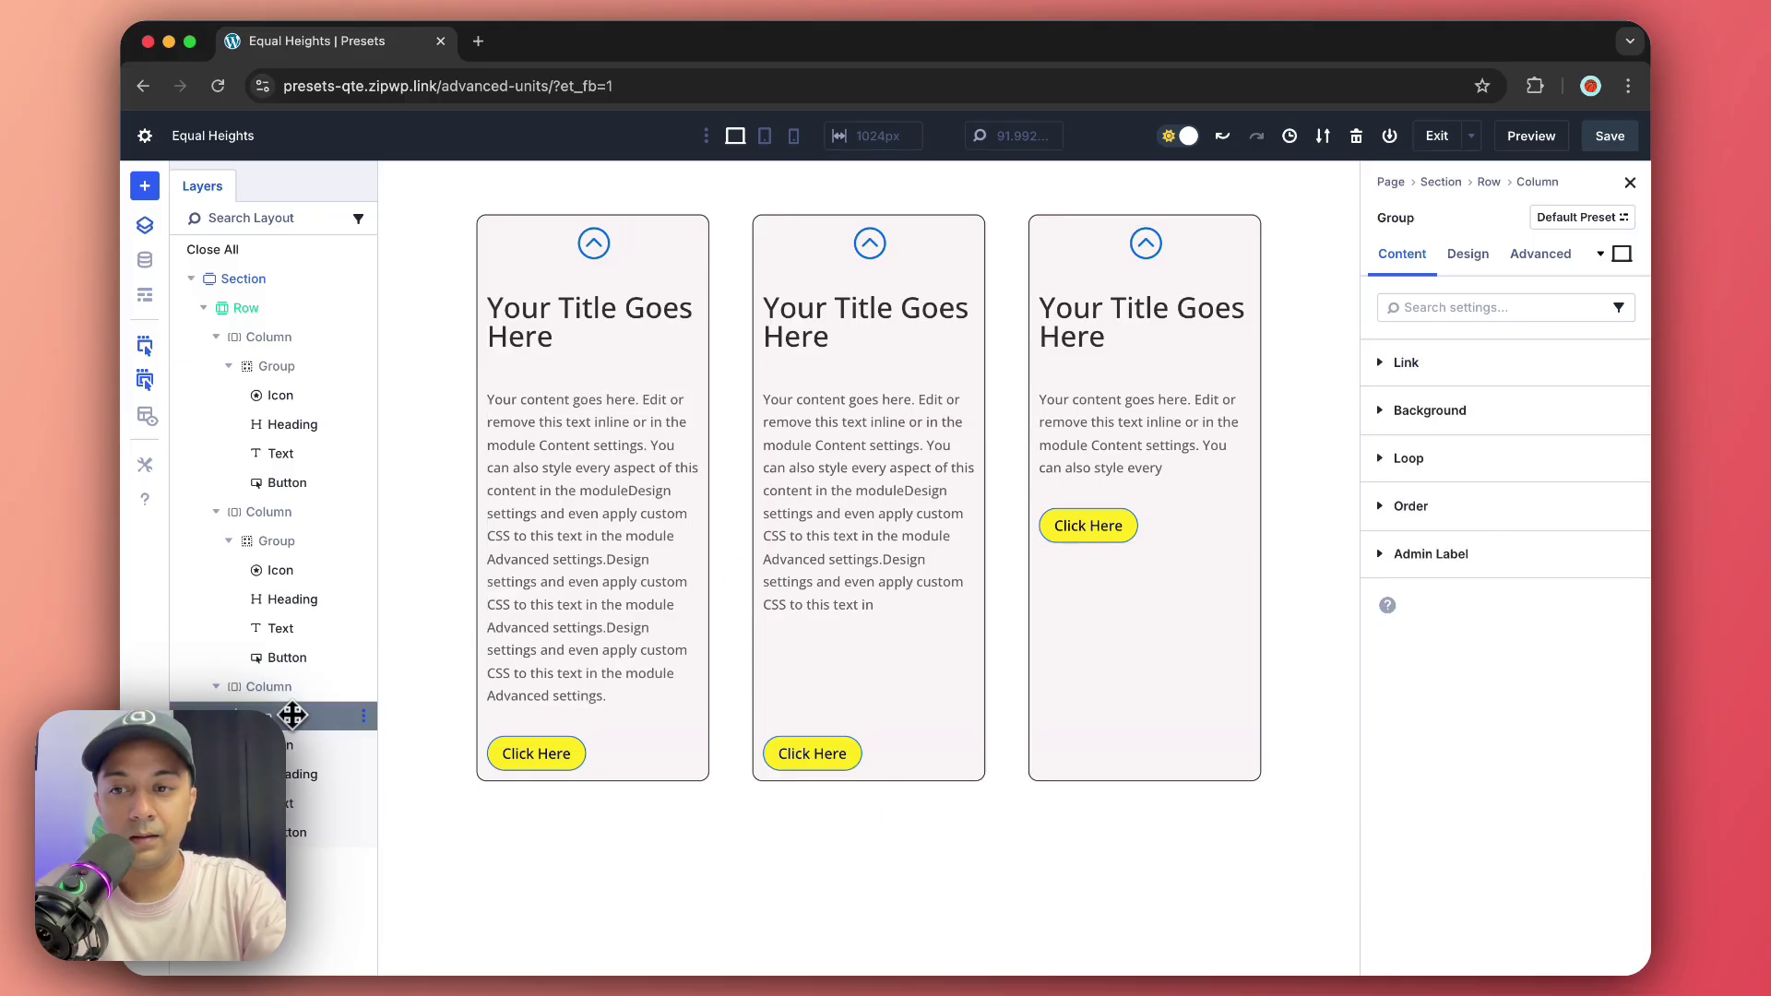
{"action": "right_click", "coordinate": [293, 715]}
{"action": "mouse_move", "coordinate": [350, 548]}
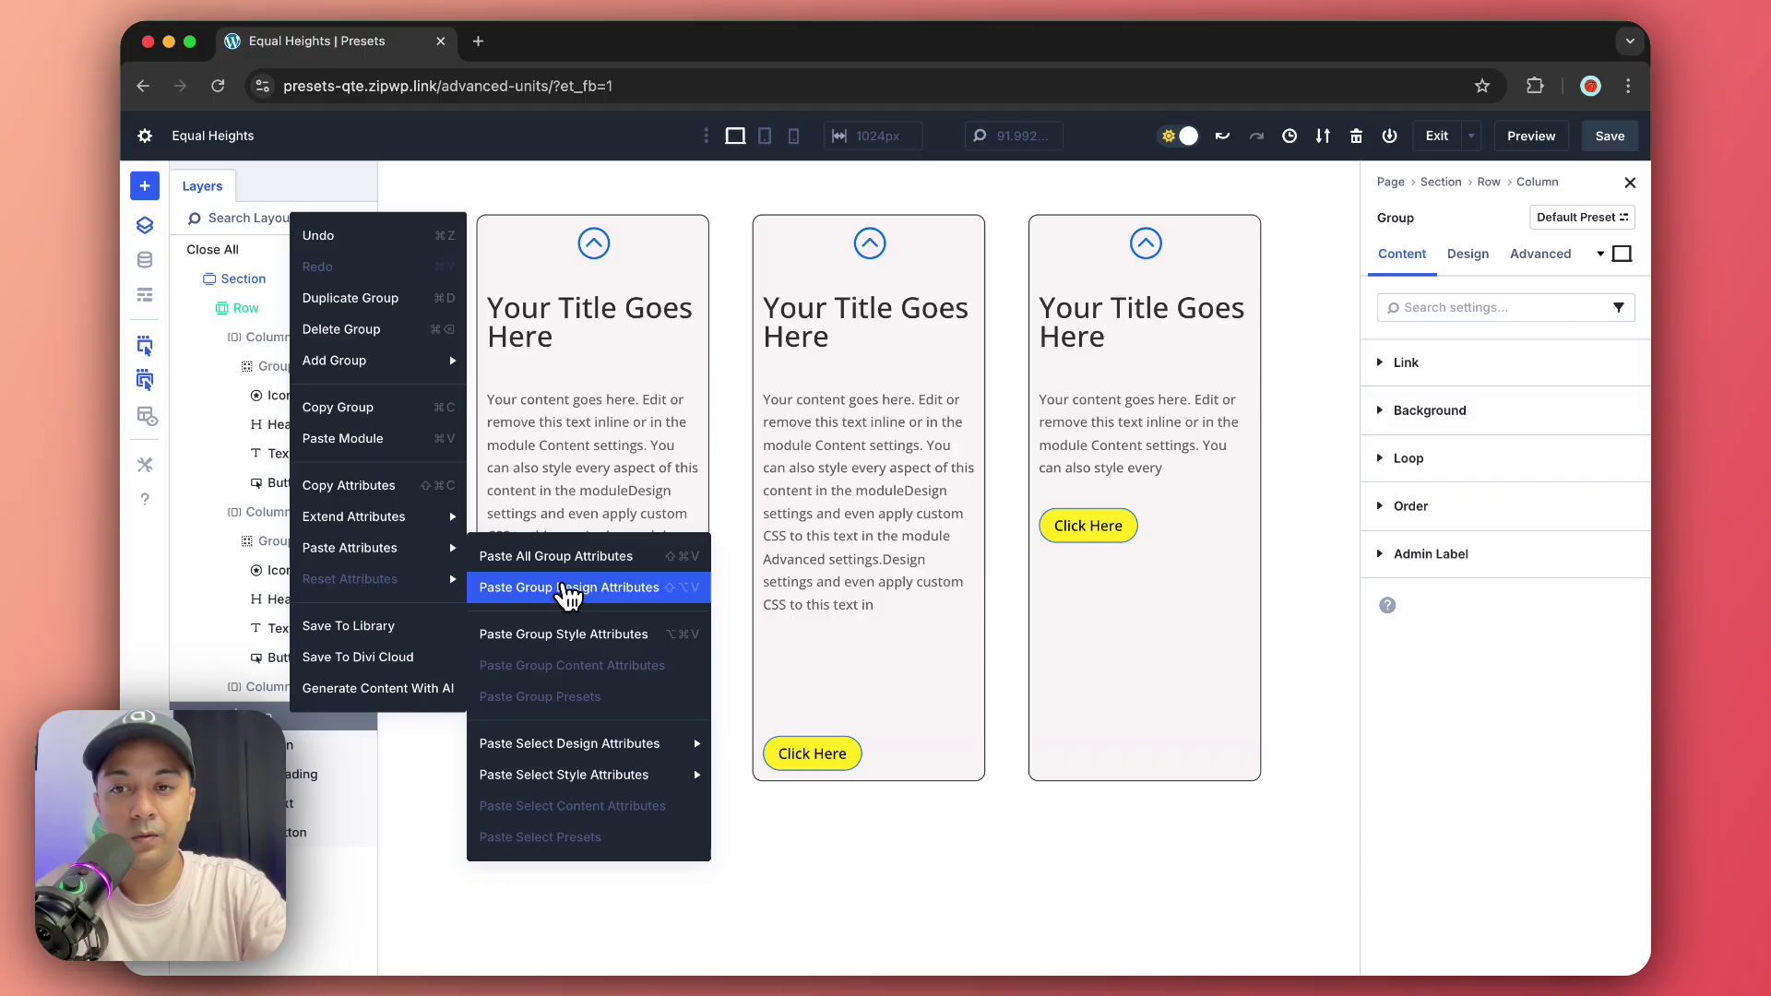
- Paste the copied Group Design Attributes onto the third card's Group
{"action": "left_click", "coordinate": [510, 595]}
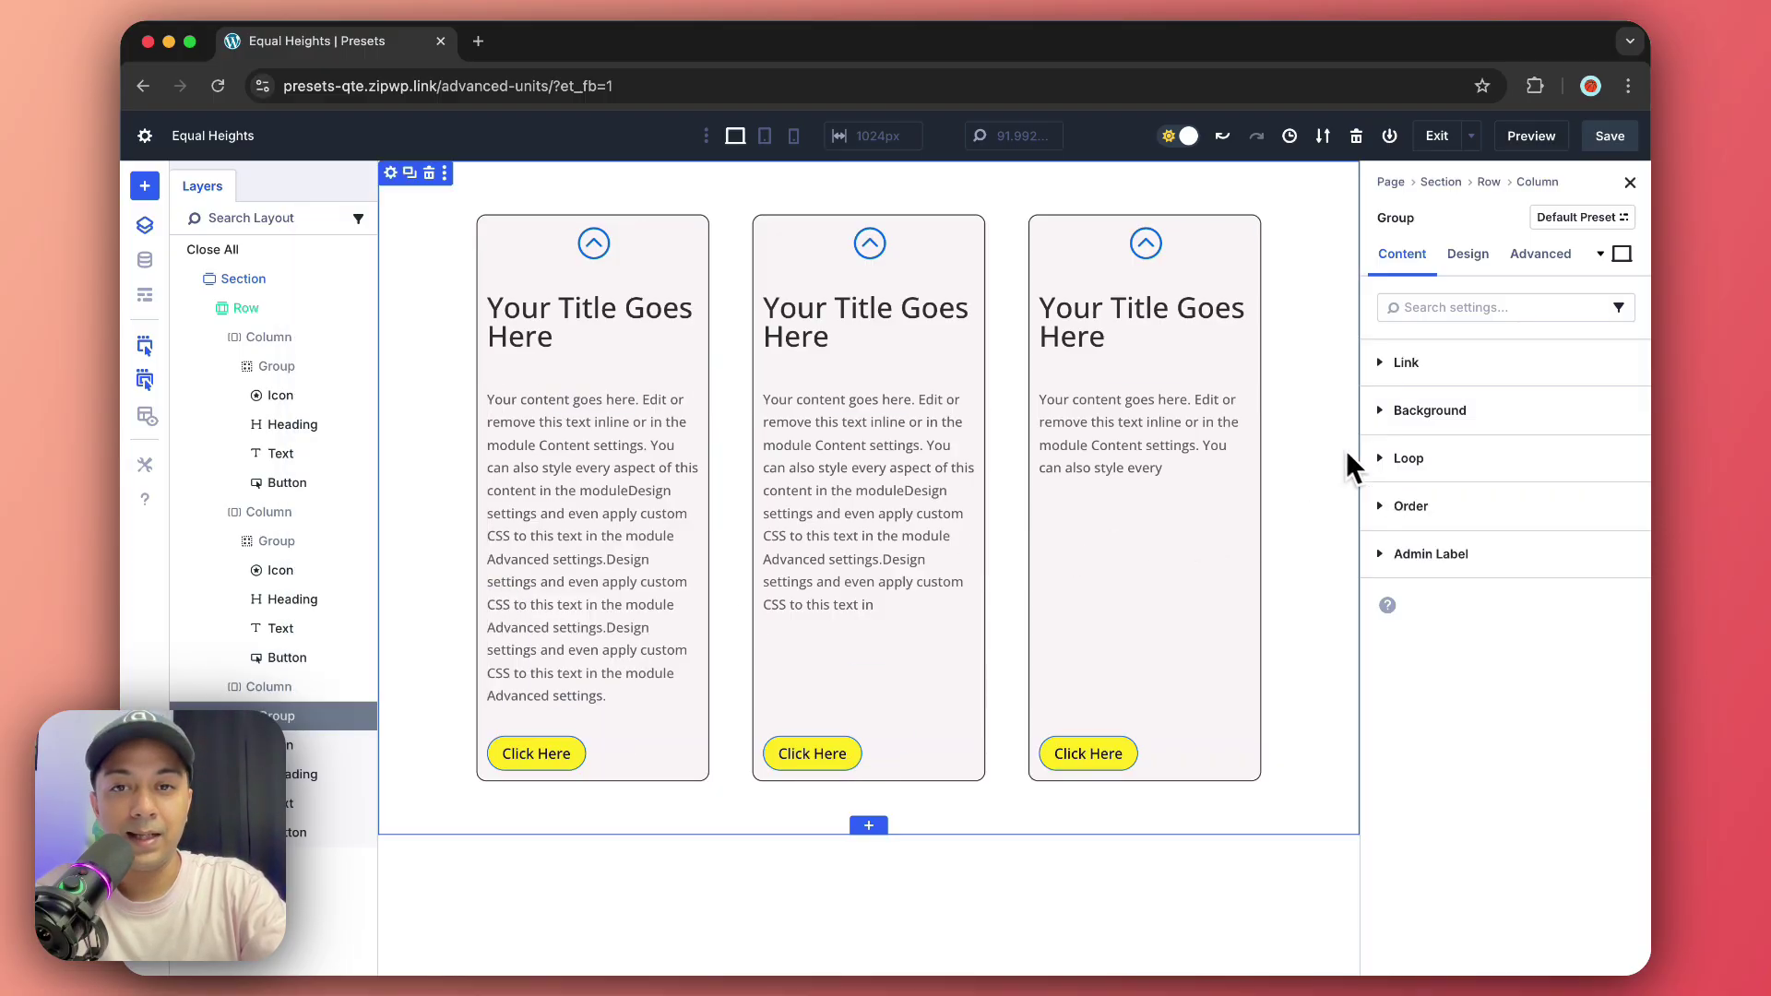